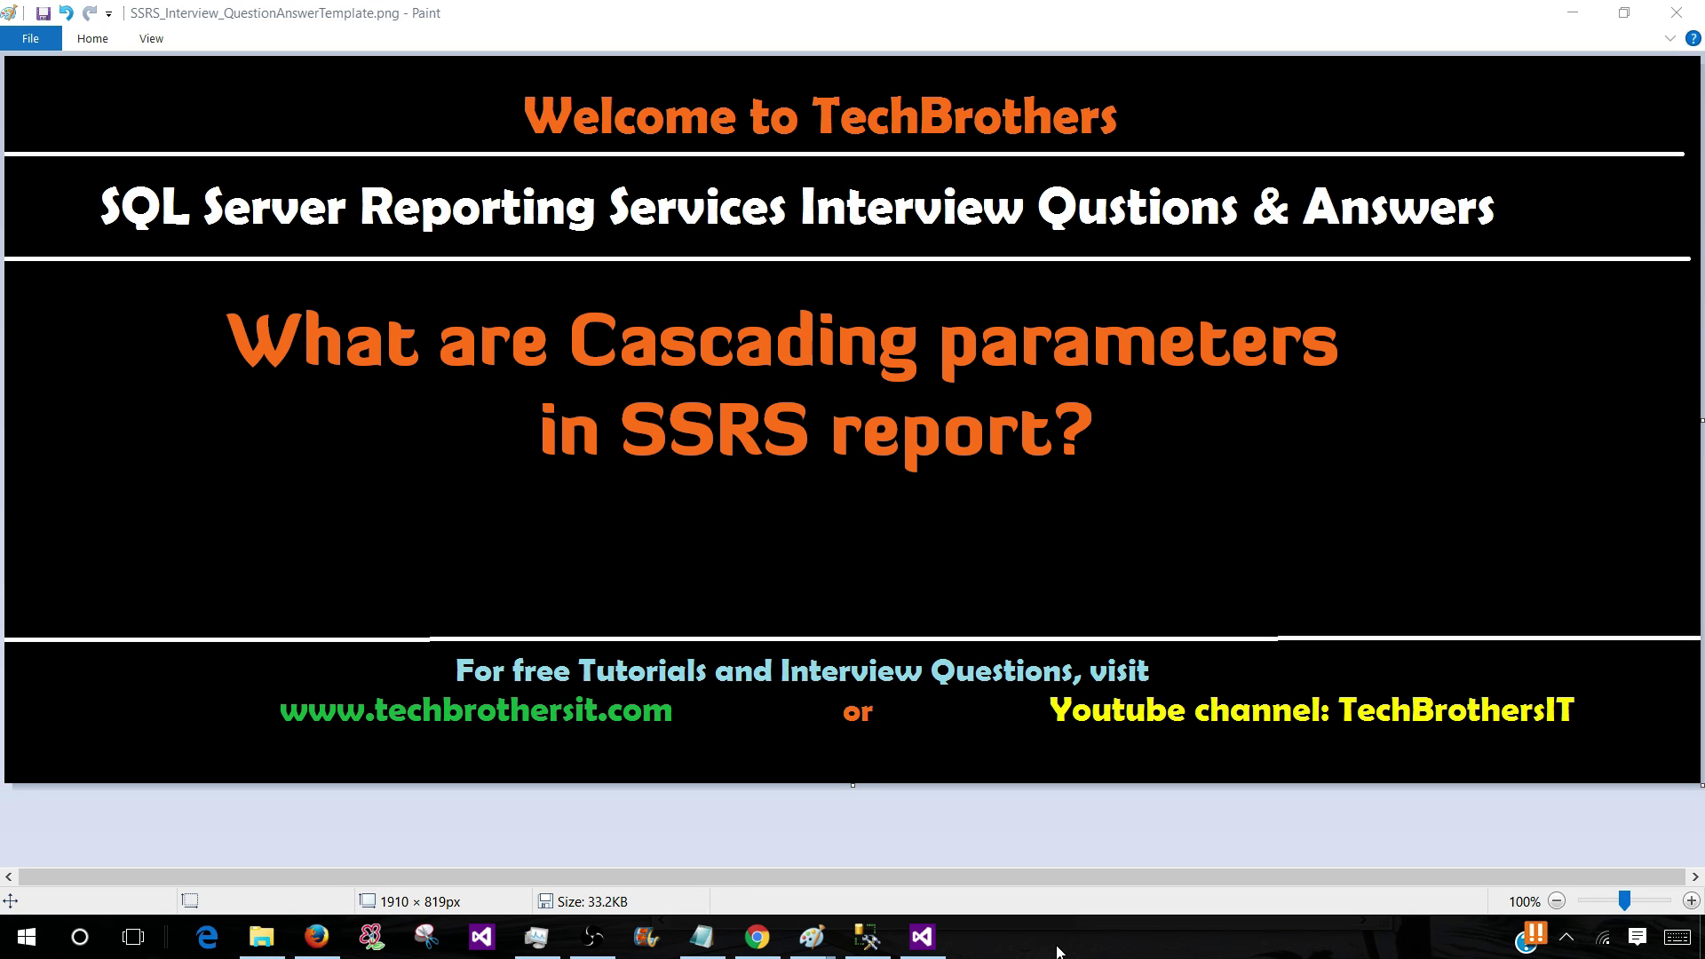
# In SSMS, begin the query with Select * From dbo.TotalSale using IntelliSense
pyautogui.click(866, 937)
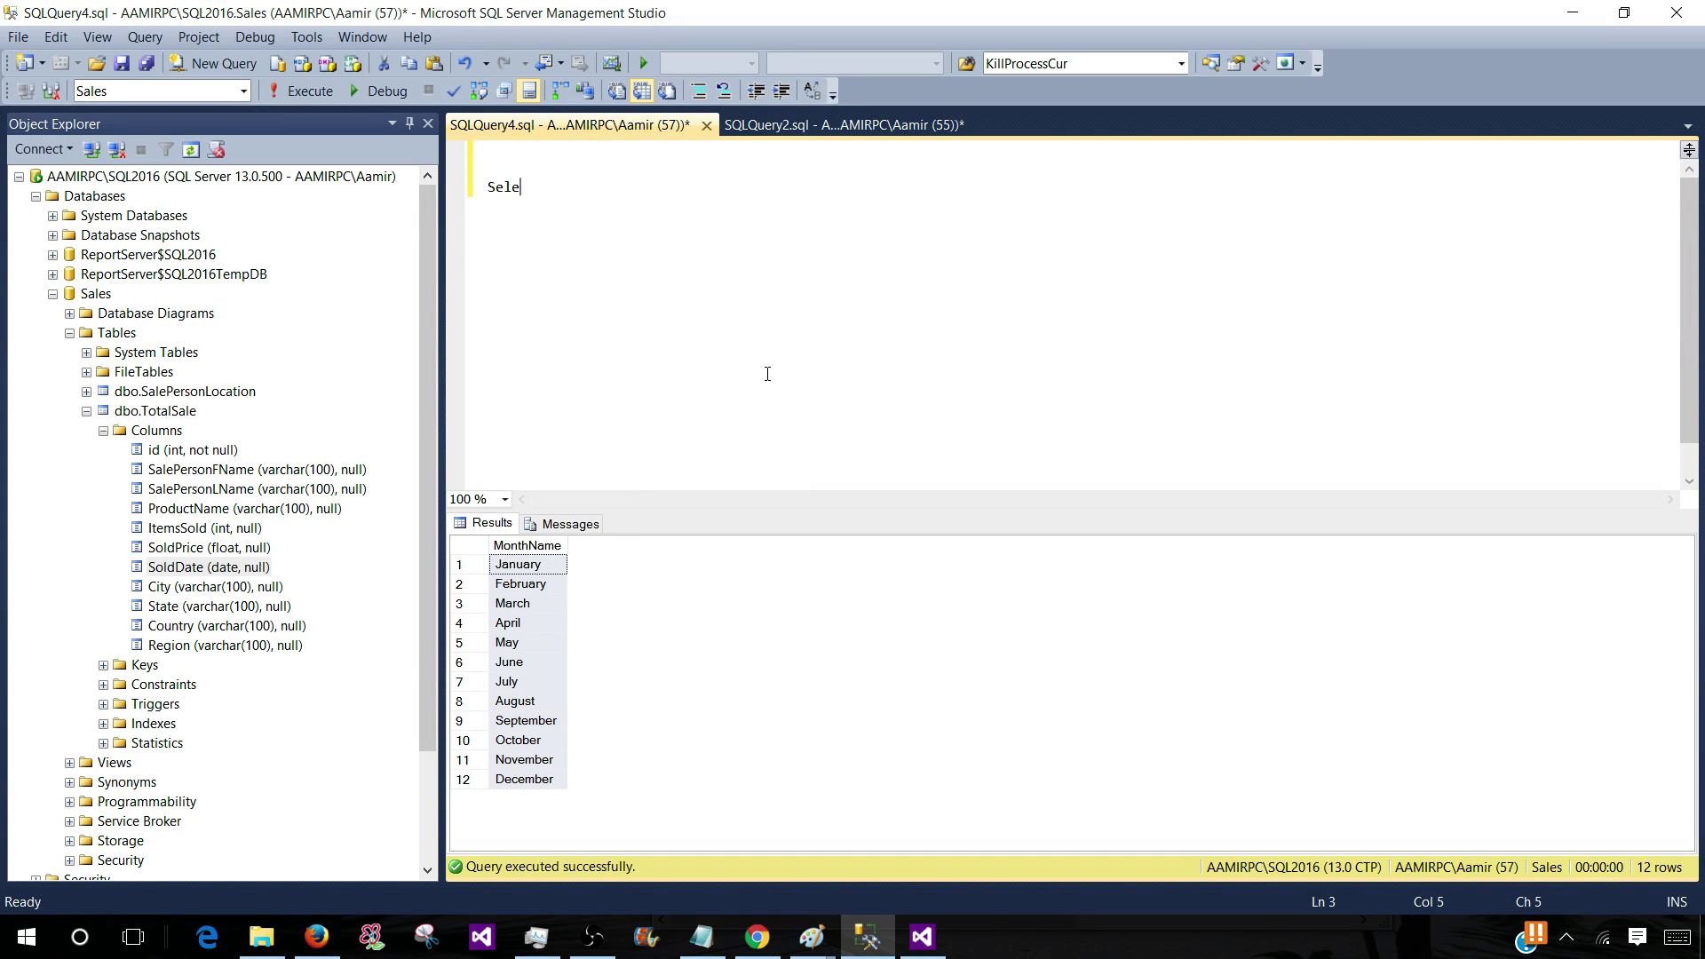
pyautogui.write('dbo.tota')
pyautogui.press('Tab')
pyautogui.write('wh')
pyautogui.press('BackSpace')
pyautogui.press('BackSpace')
pyautogui.press('Return')
pyautogui.write('where Region')
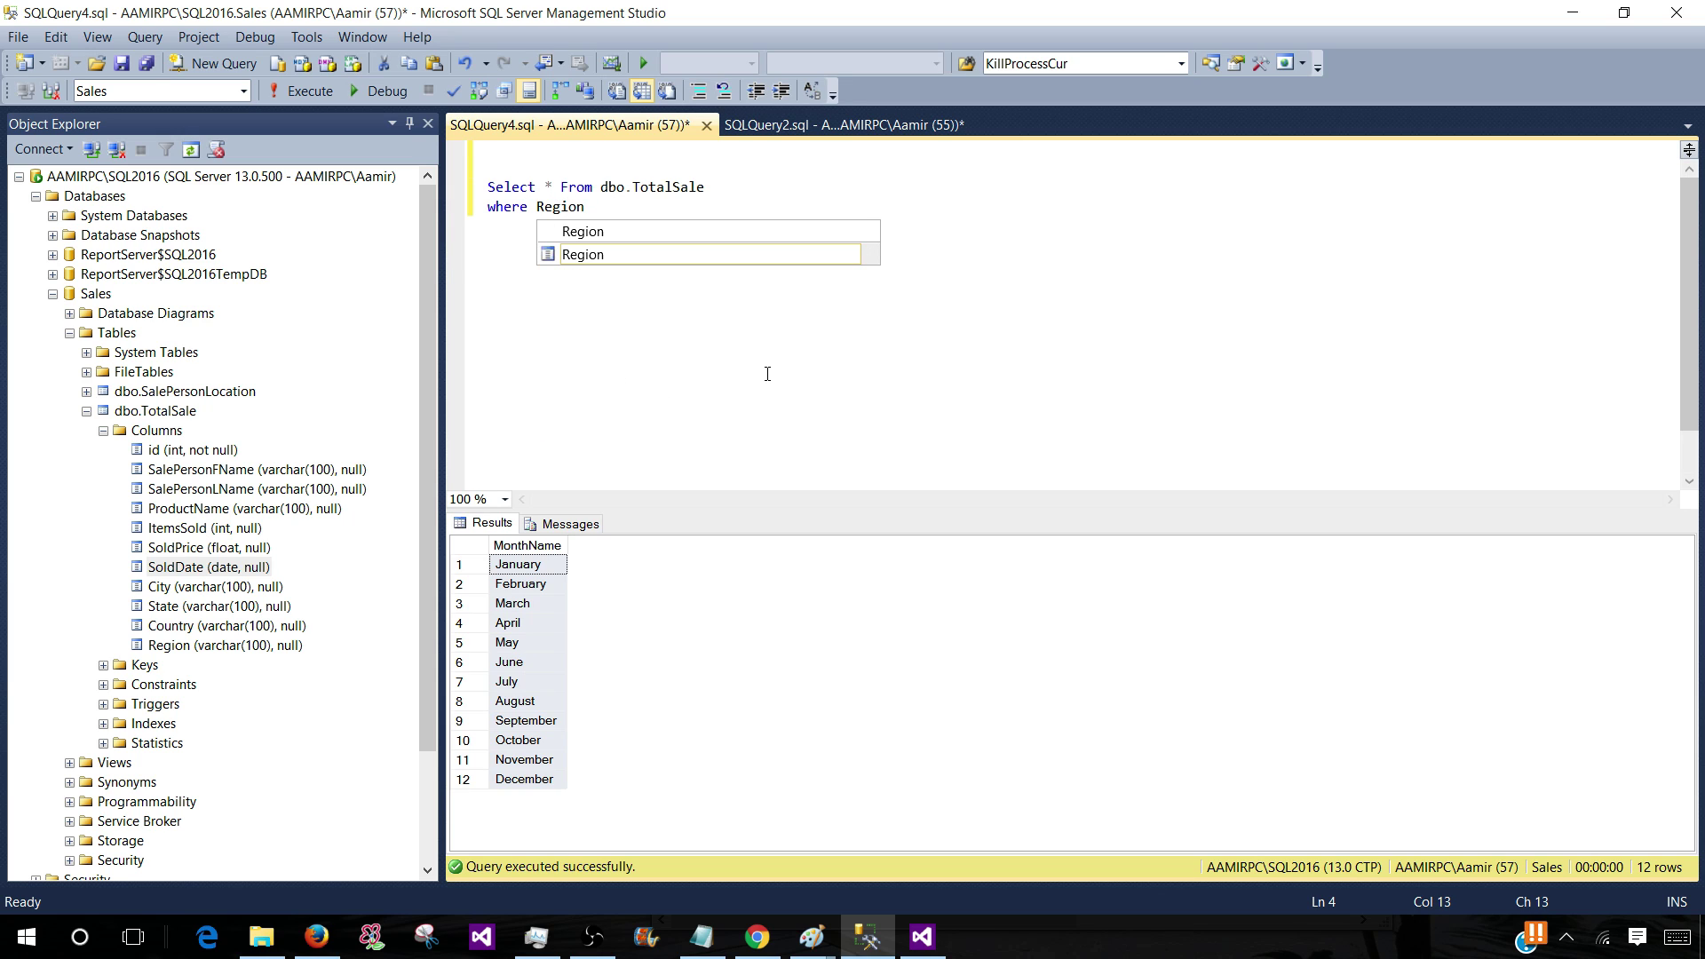
pyautogui.write('=@Region')
pyautogui.press('Return')
pyautogui.write('and Country ')
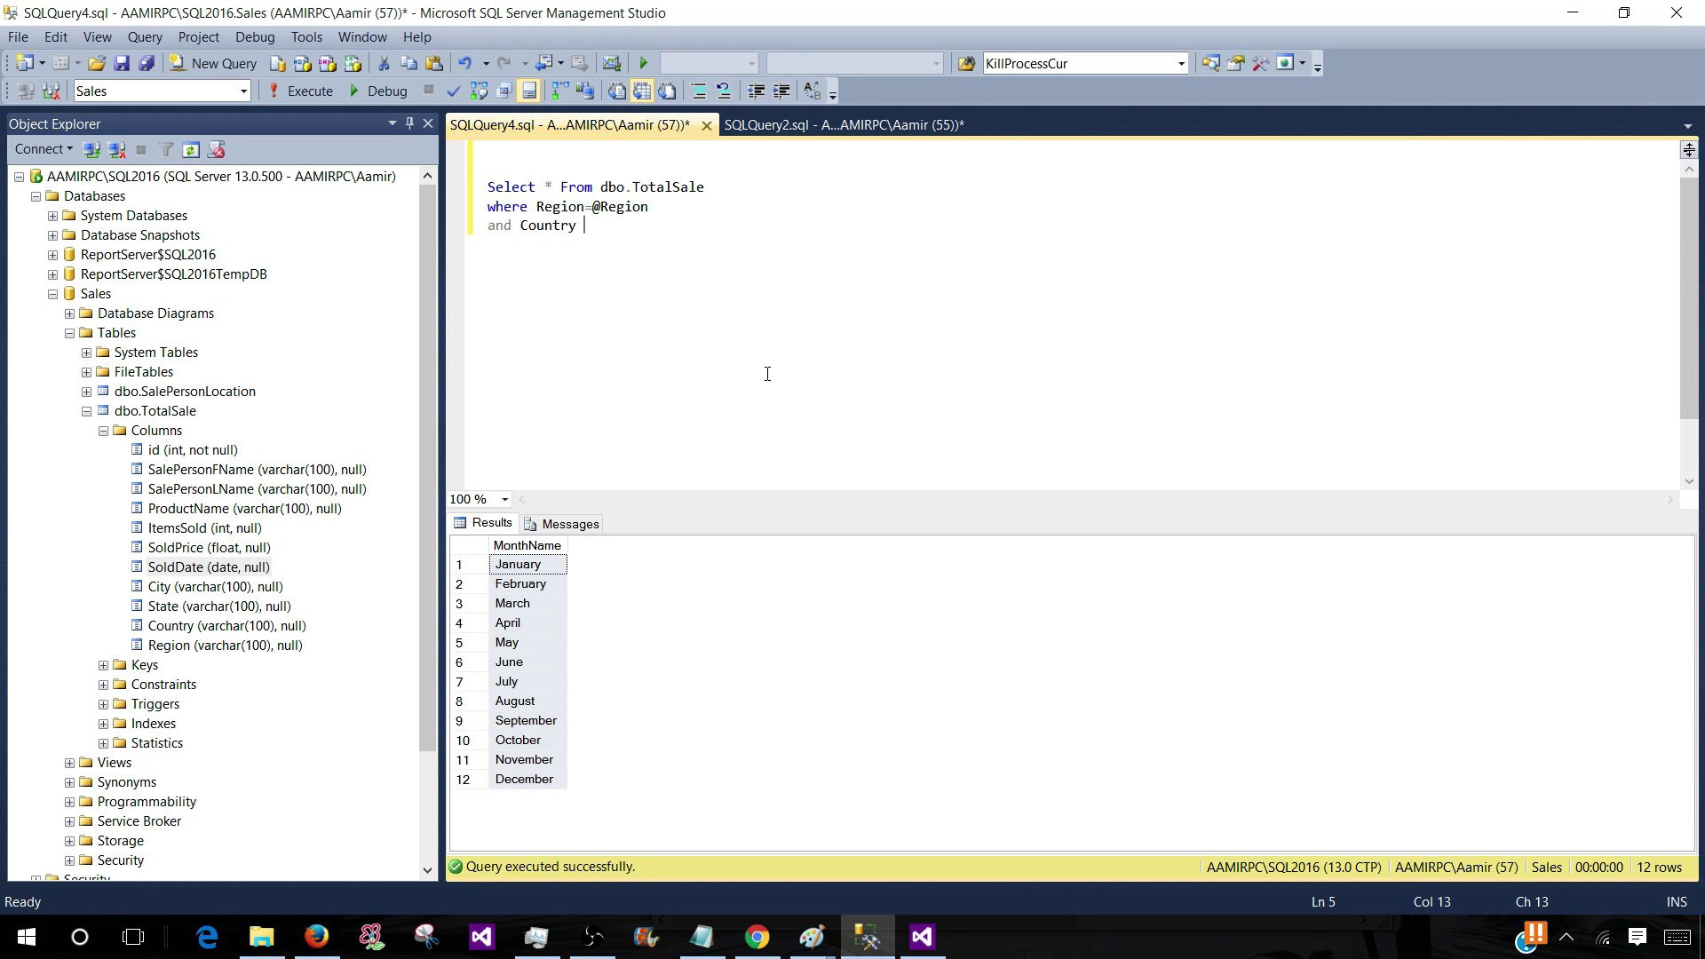
pyautogui.write('IN (@Country')
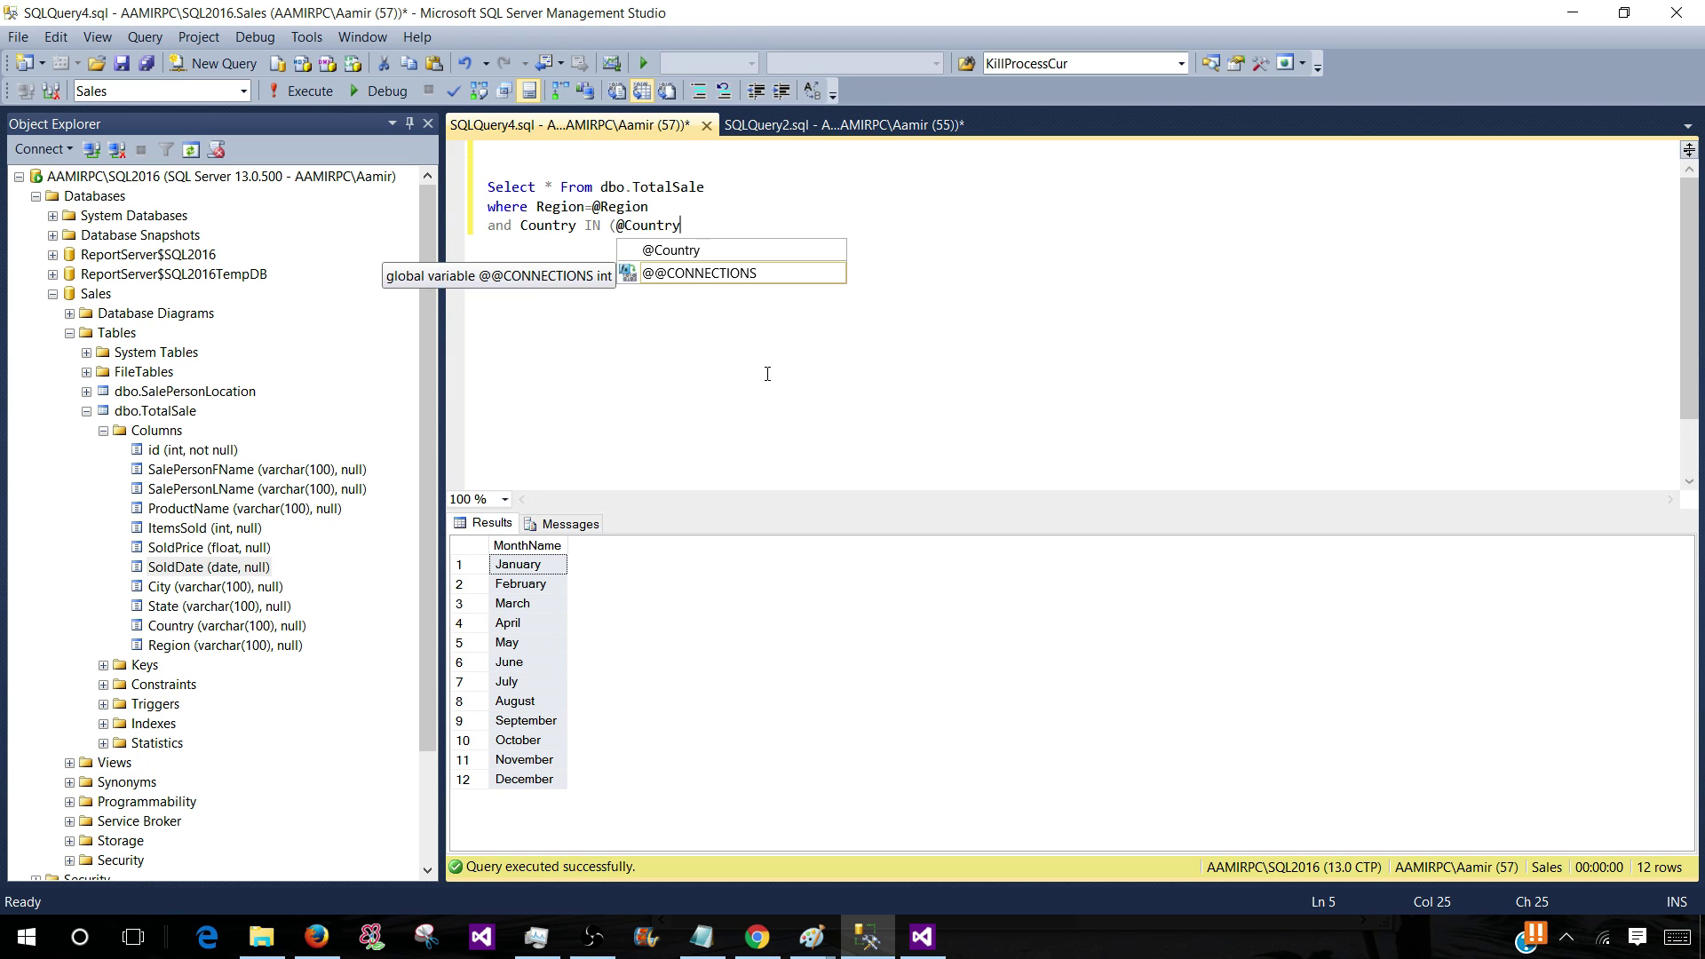
pyautogui.write(')')
pyautogui.doubleClick(561, 206)
pyautogui.doubleClick(633, 206)
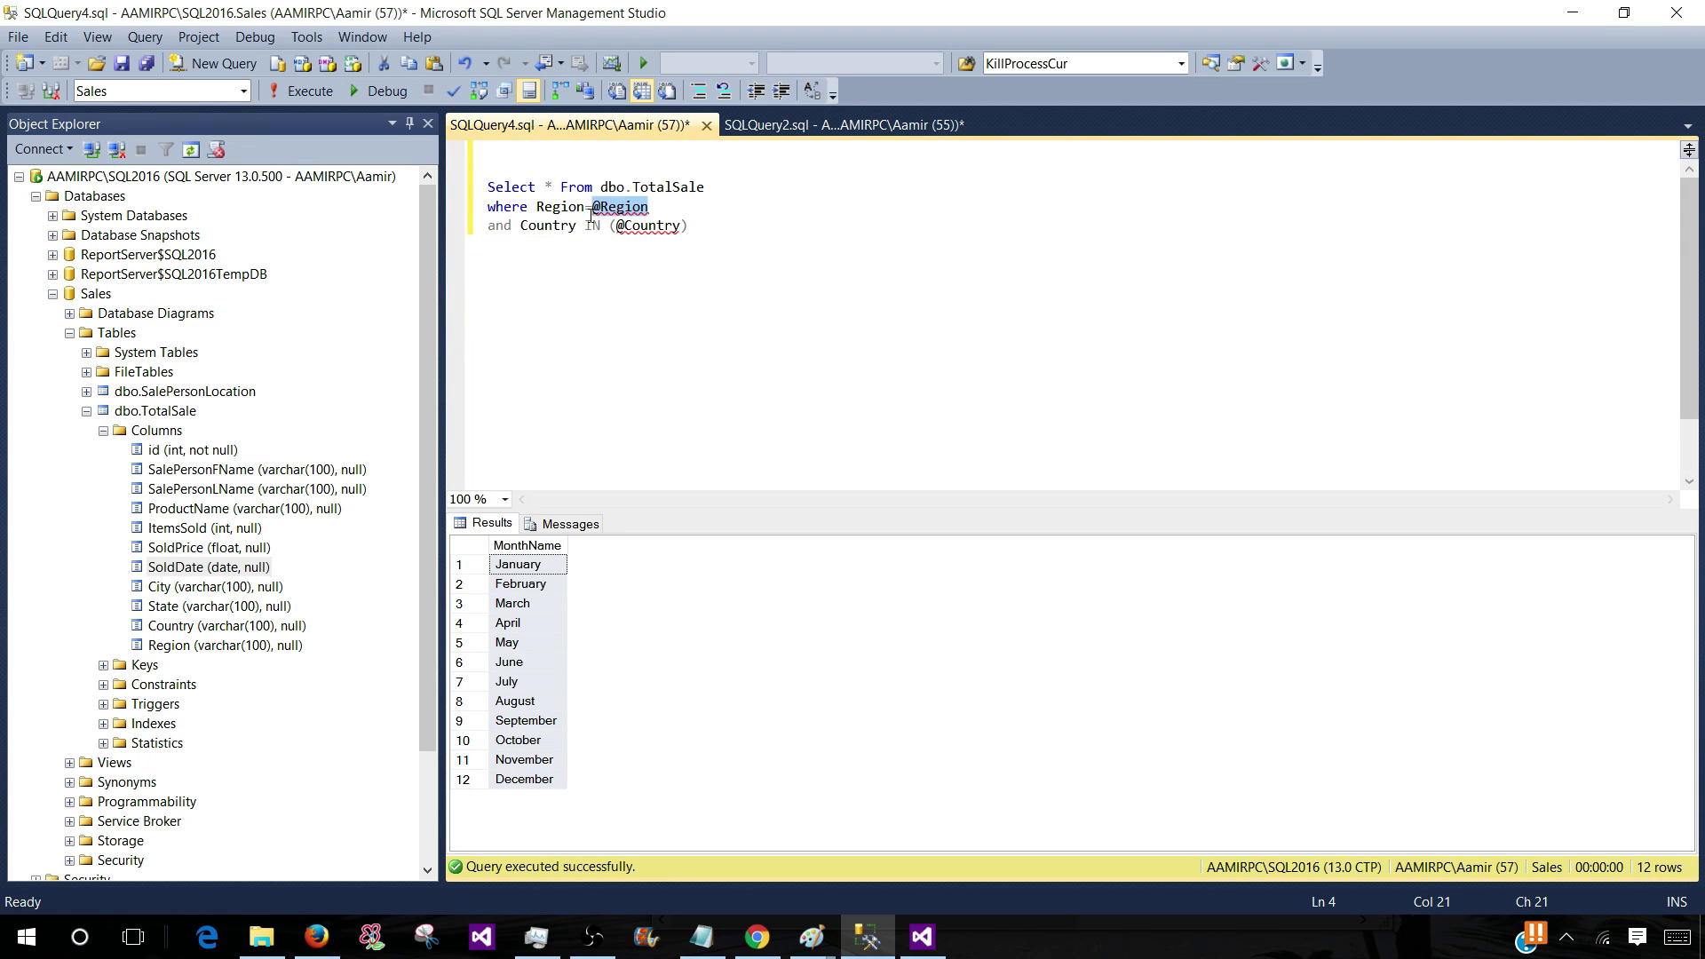
pyautogui.click(178, 646)
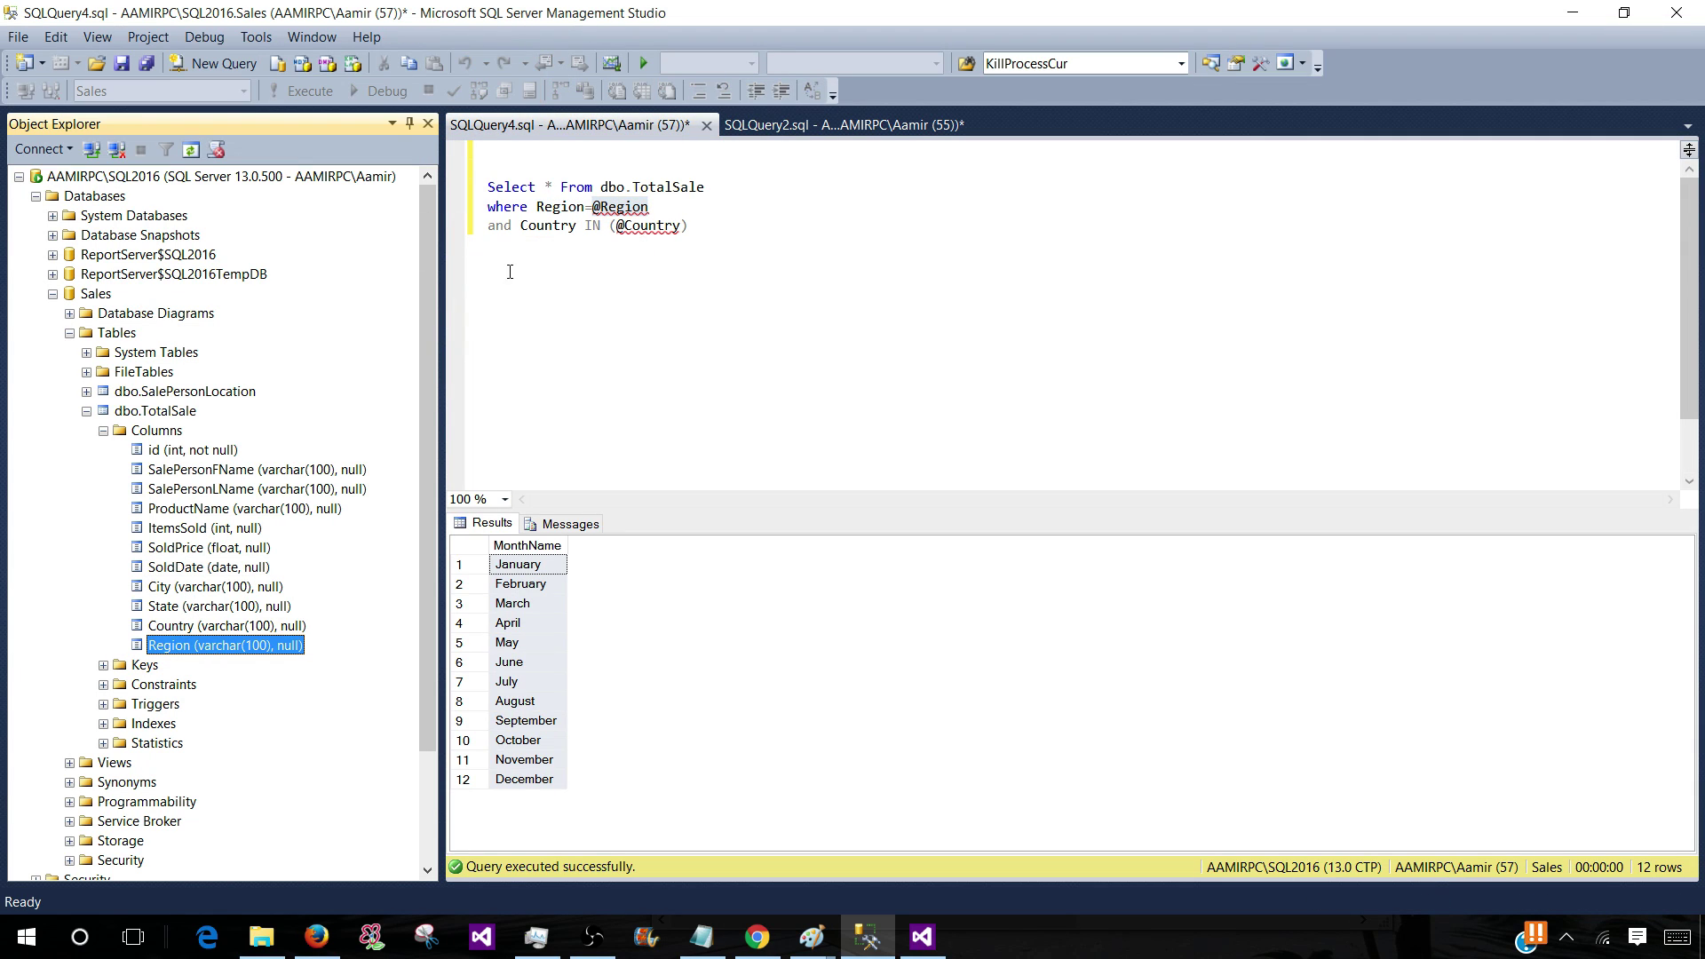
pyautogui.doubleClick(546, 225)
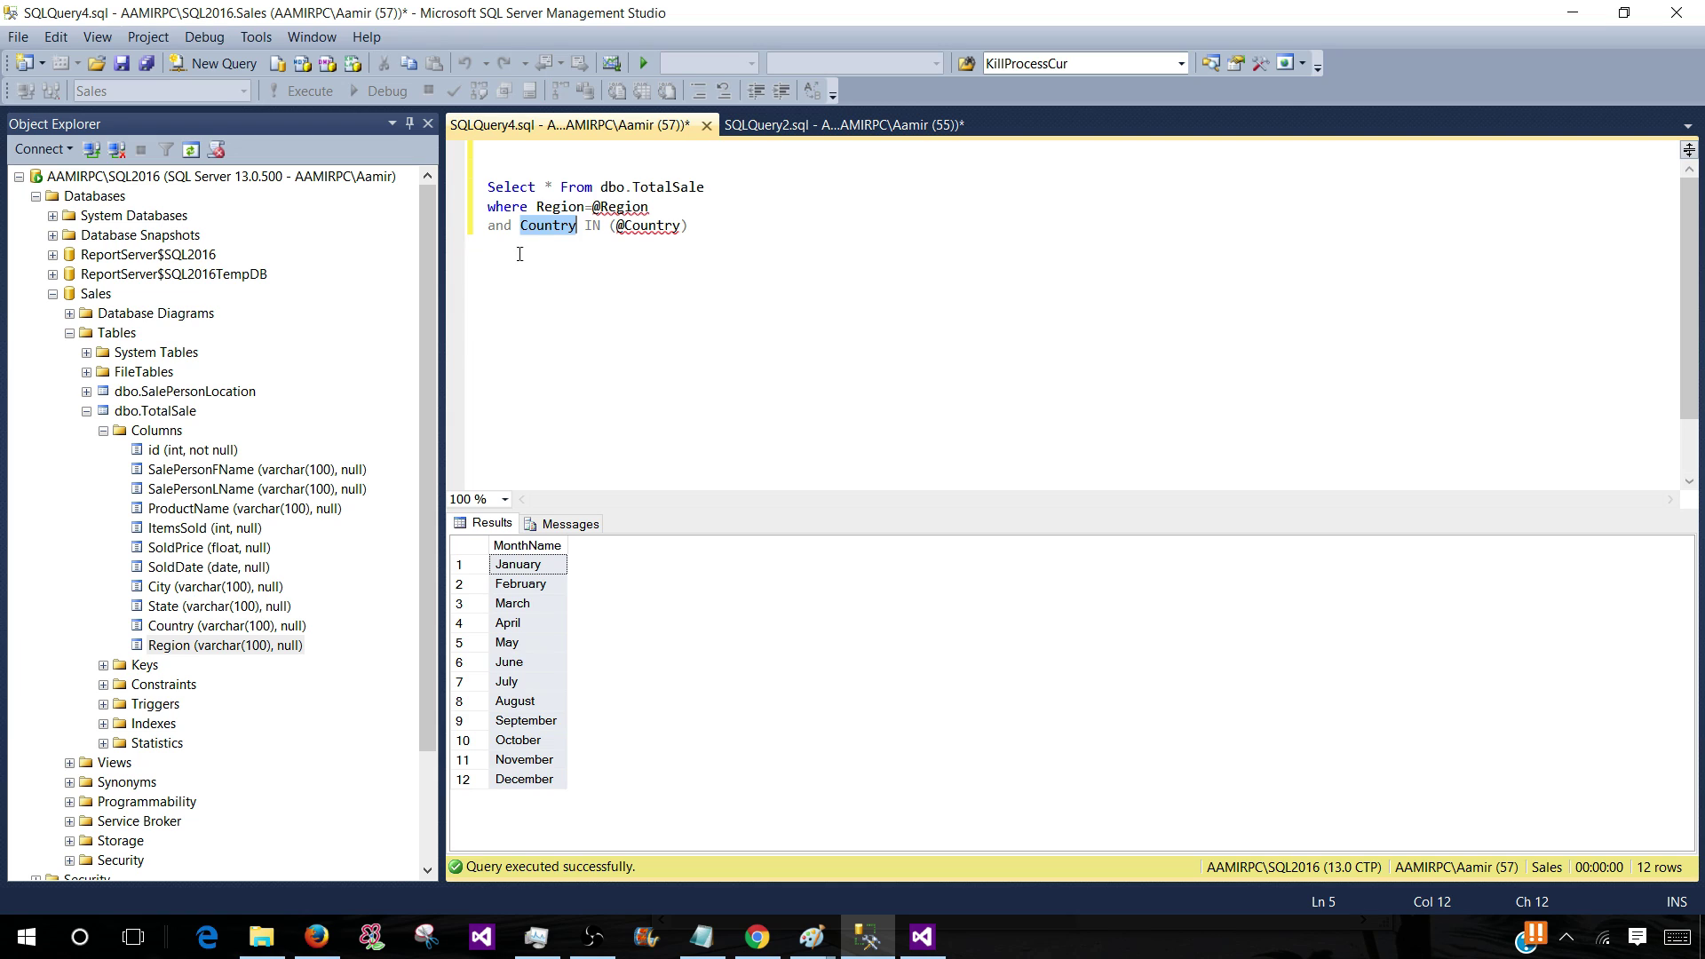
pyautogui.click(616, 227)
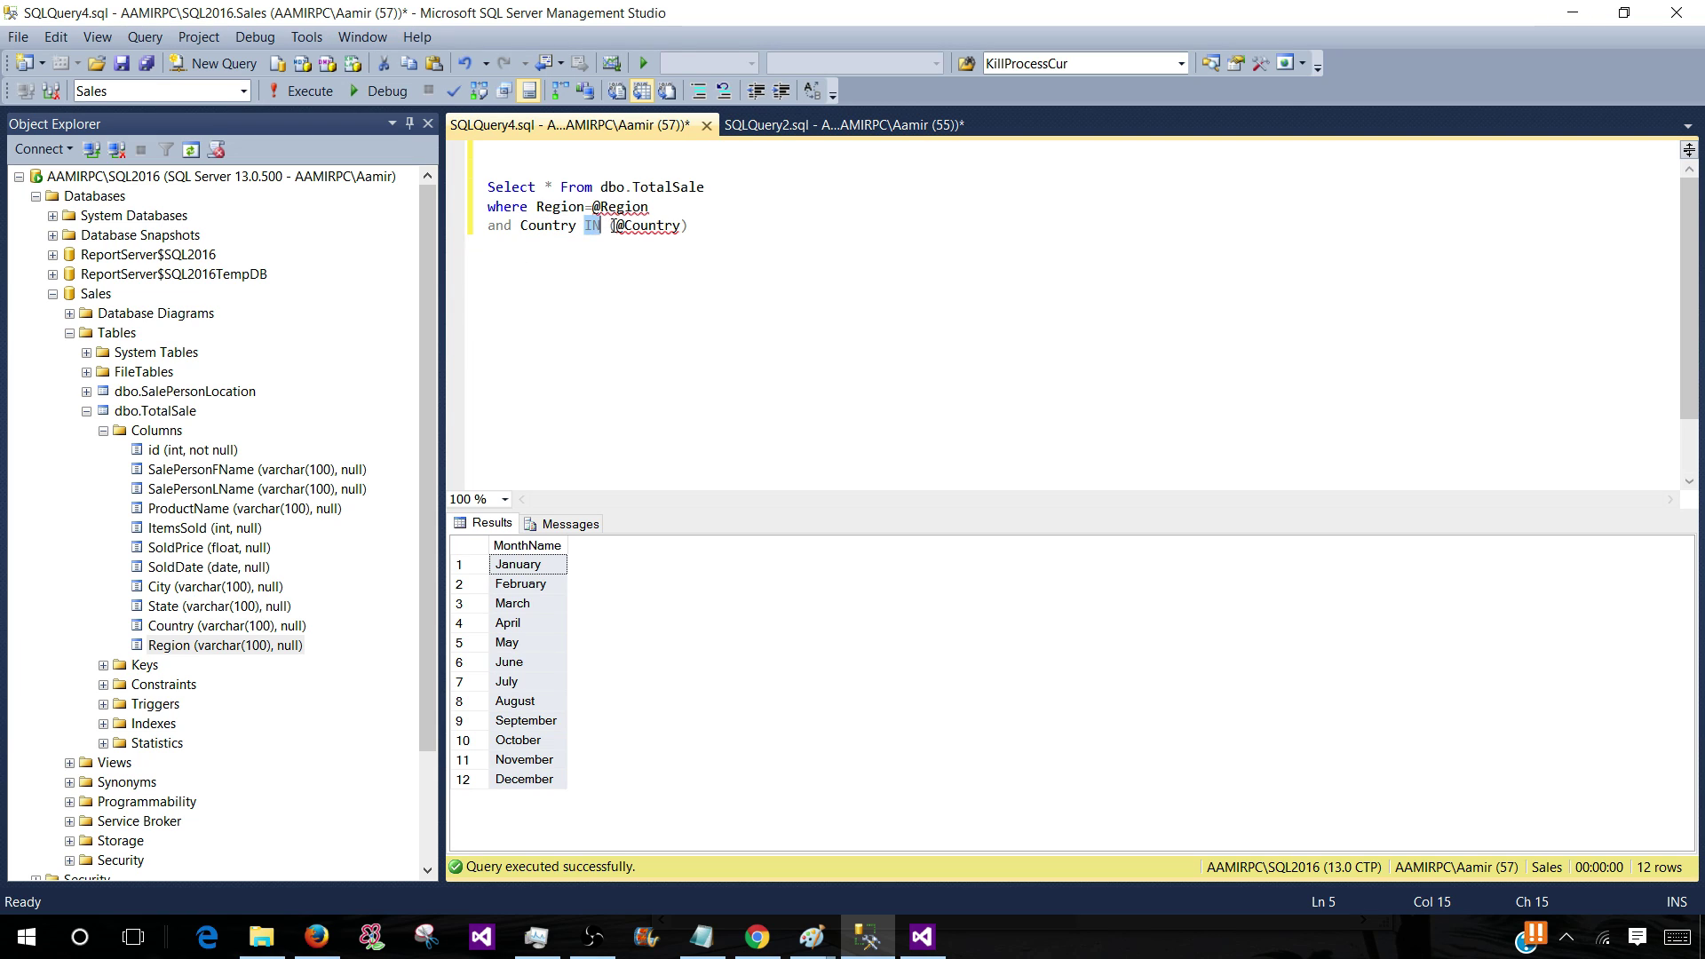
pyautogui.click(633, 205)
pyautogui.moveTo(648, 206); pyautogui.dragTo(586, 227)
pyautogui.click(593, 210)
pyautogui.click(619, 226)
pyautogui.moveTo(692, 225); pyautogui.dragTo(663, 225)
pyautogui.doubleClick(619, 207)
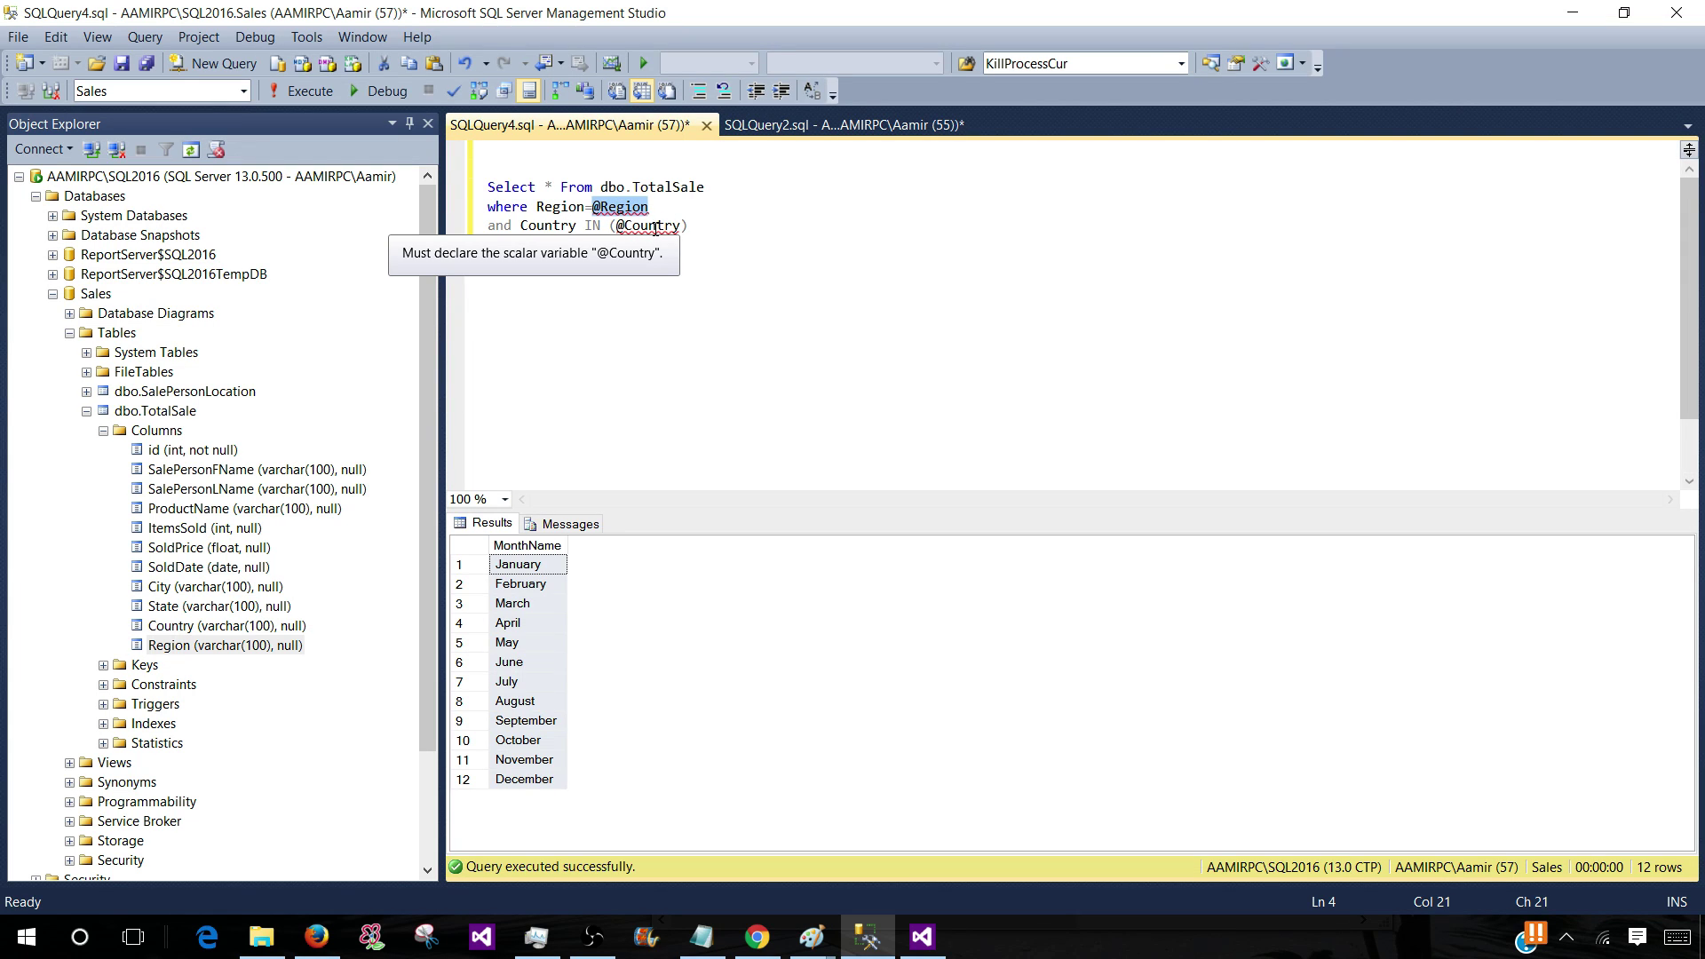
pyautogui.doubleClick(655, 226)
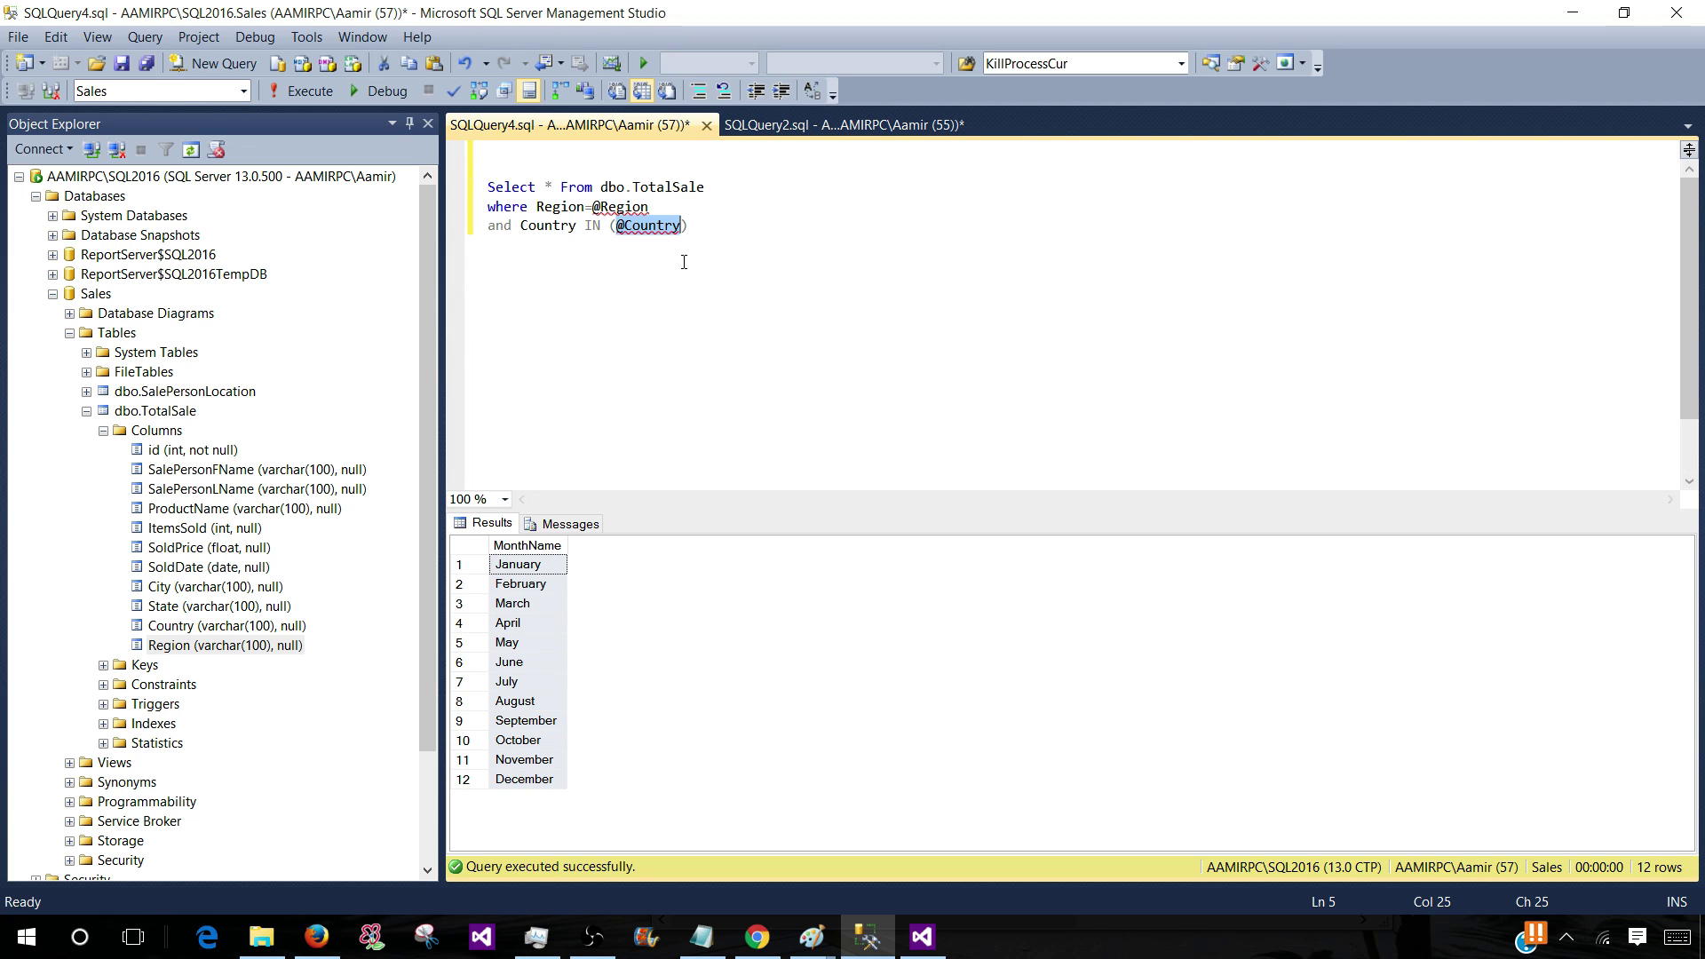
pyautogui.click(708, 229)
# Run only the Select line to list 11 TotalSale rows, then select all three query lines
pyautogui.moveTo(745, 195); pyautogui.dragTo(448, 199)
pyautogui.click(324, 93)
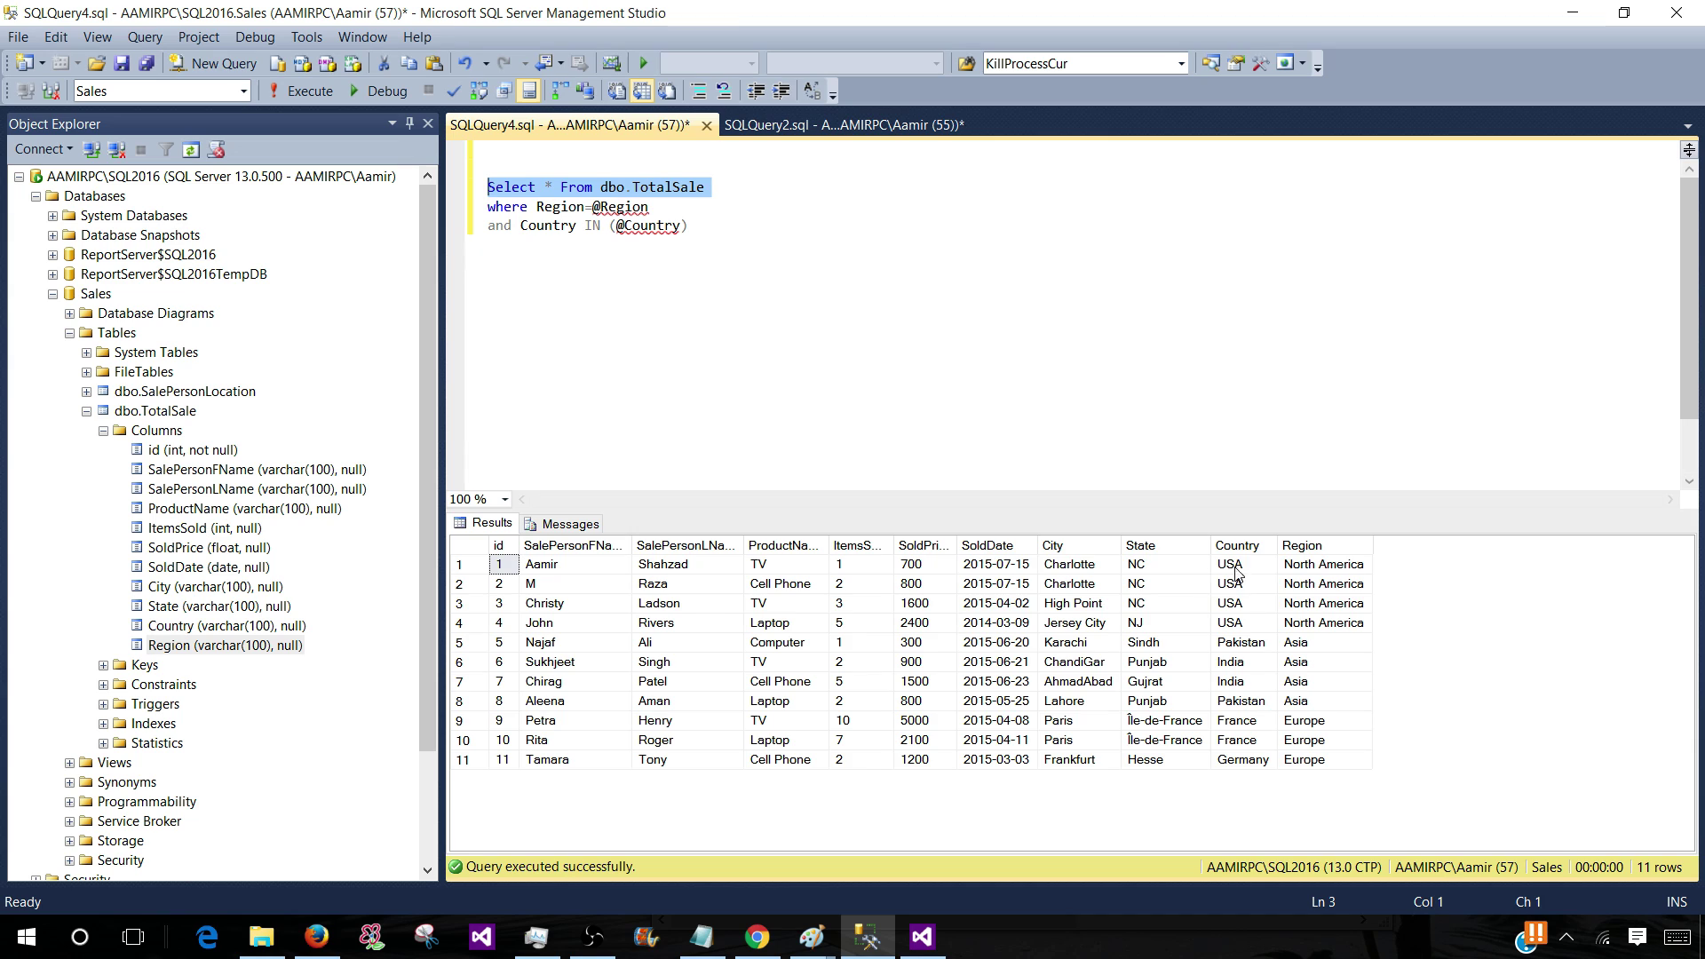
pyautogui.moveTo(1306, 573); pyautogui.dragTo(1325, 764)
pyautogui.moveTo(1237, 568); pyautogui.dragTo(1298, 625)
pyautogui.moveTo(746, 228); pyautogui.dragTo(487, 187)
pyautogui.rightClick(526, 193)
# Copy the query and start a new embedded Visual Studio dataset named MainQuery
pyautogui.click(573, 231)
pyautogui.click(922, 937)
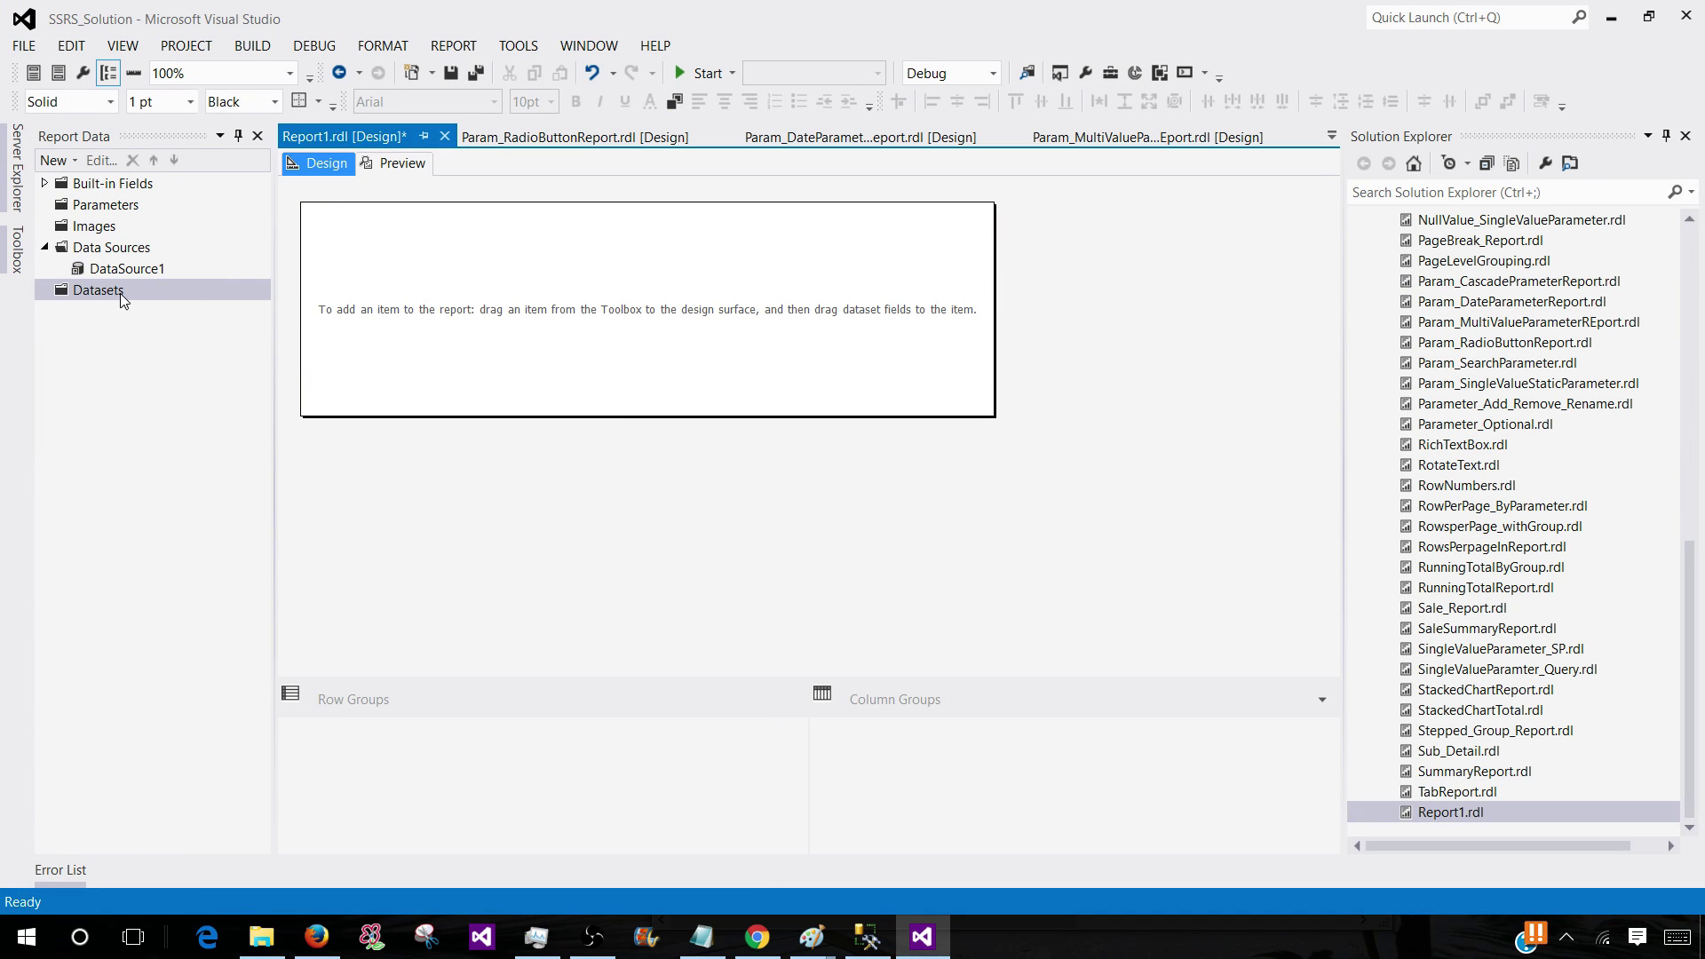
pyautogui.rightClick(130, 289)
pyautogui.click(158, 300)
pyautogui.click(681, 256)
pyautogui.click(512, 188)
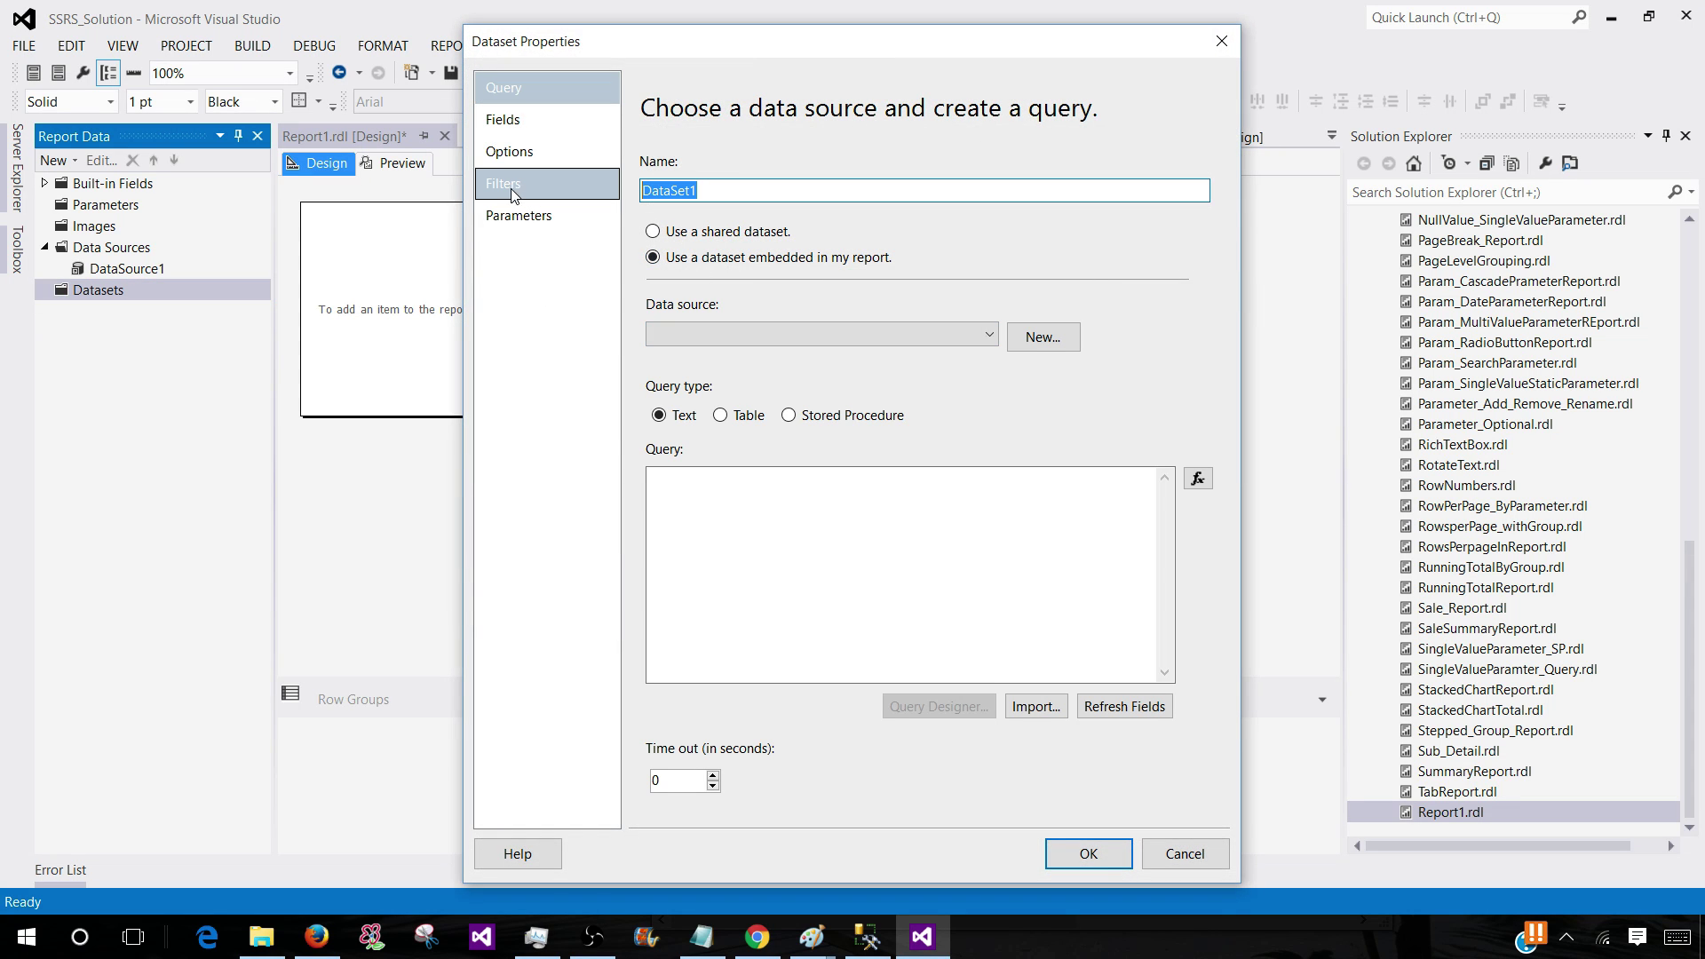
pyautogui.write('MainQuery')
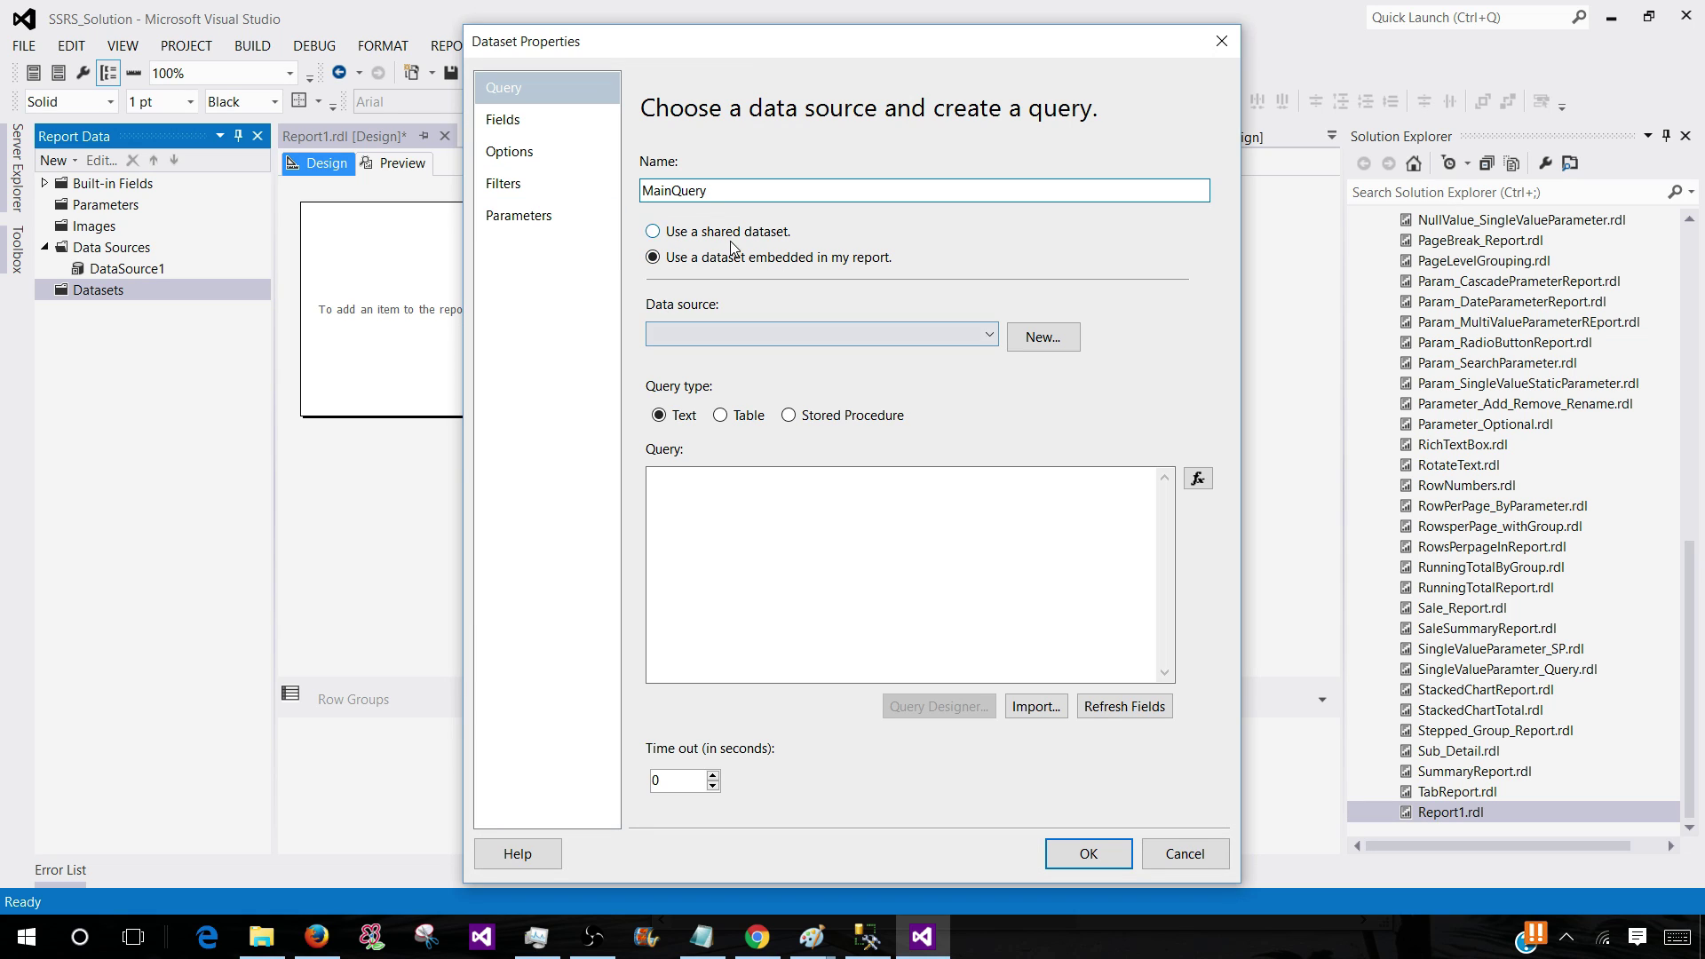
# Choose DataSource1, paste the TotalSale filter query and confirm the MainQuery dataset
pyautogui.click(726, 339)
pyautogui.click(734, 366)
pyautogui.click(782, 515)
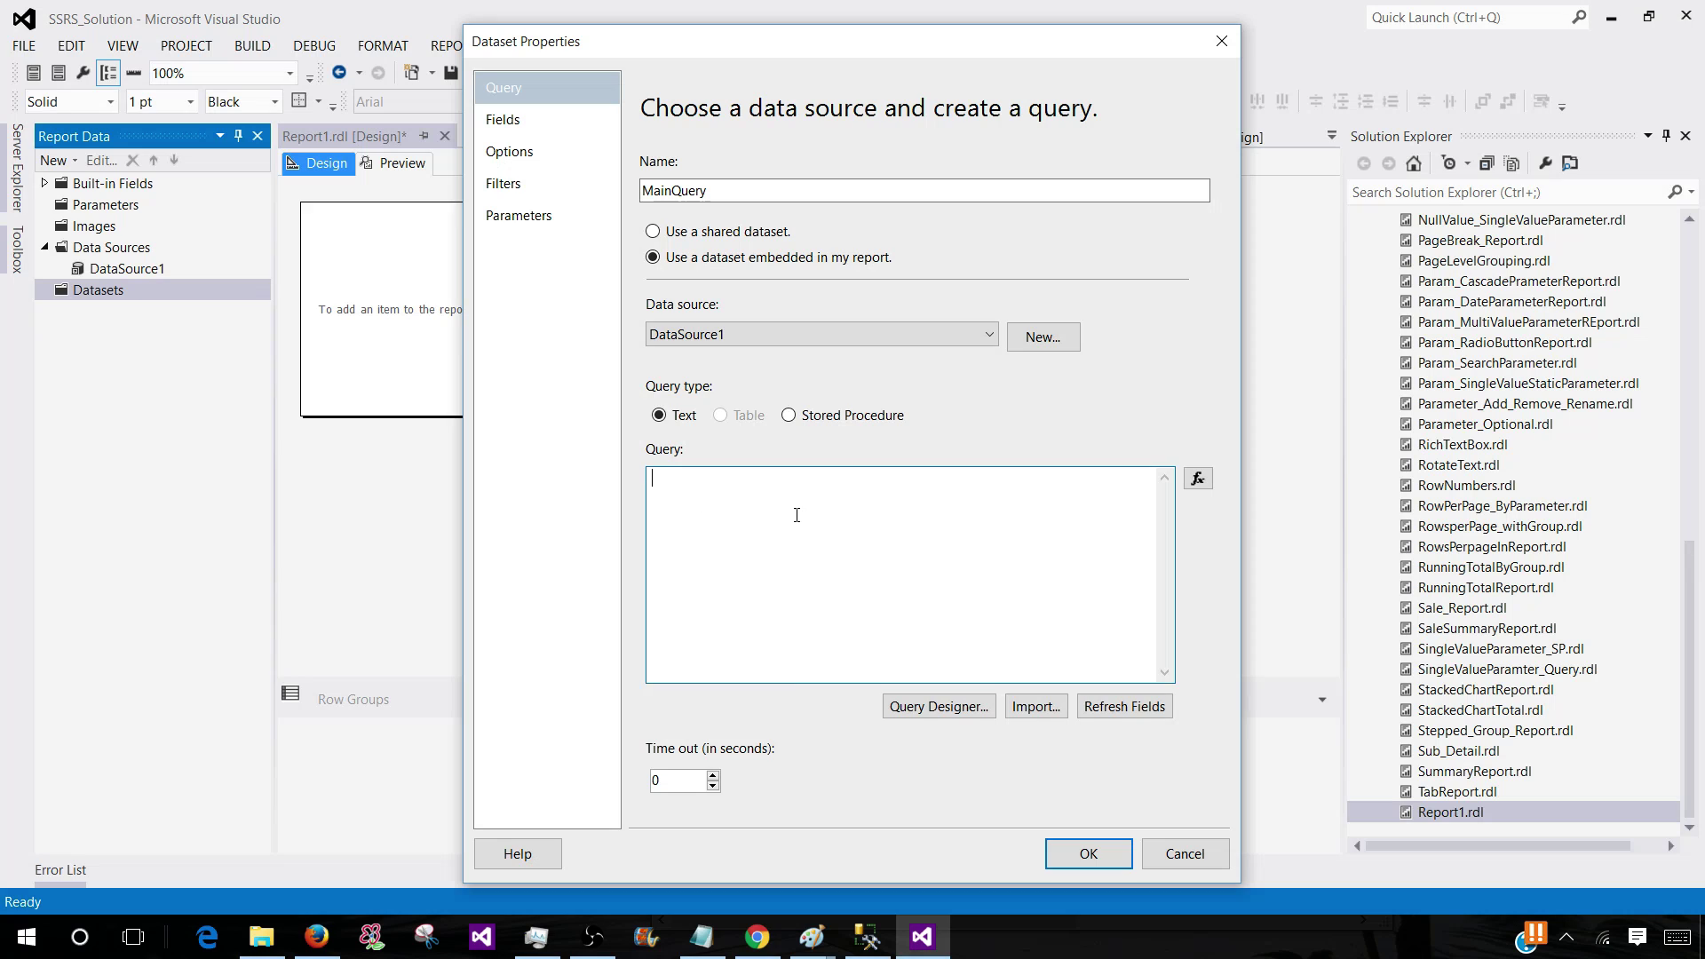
pyautogui.rightClick(782, 515)
pyautogui.click(702, 593)
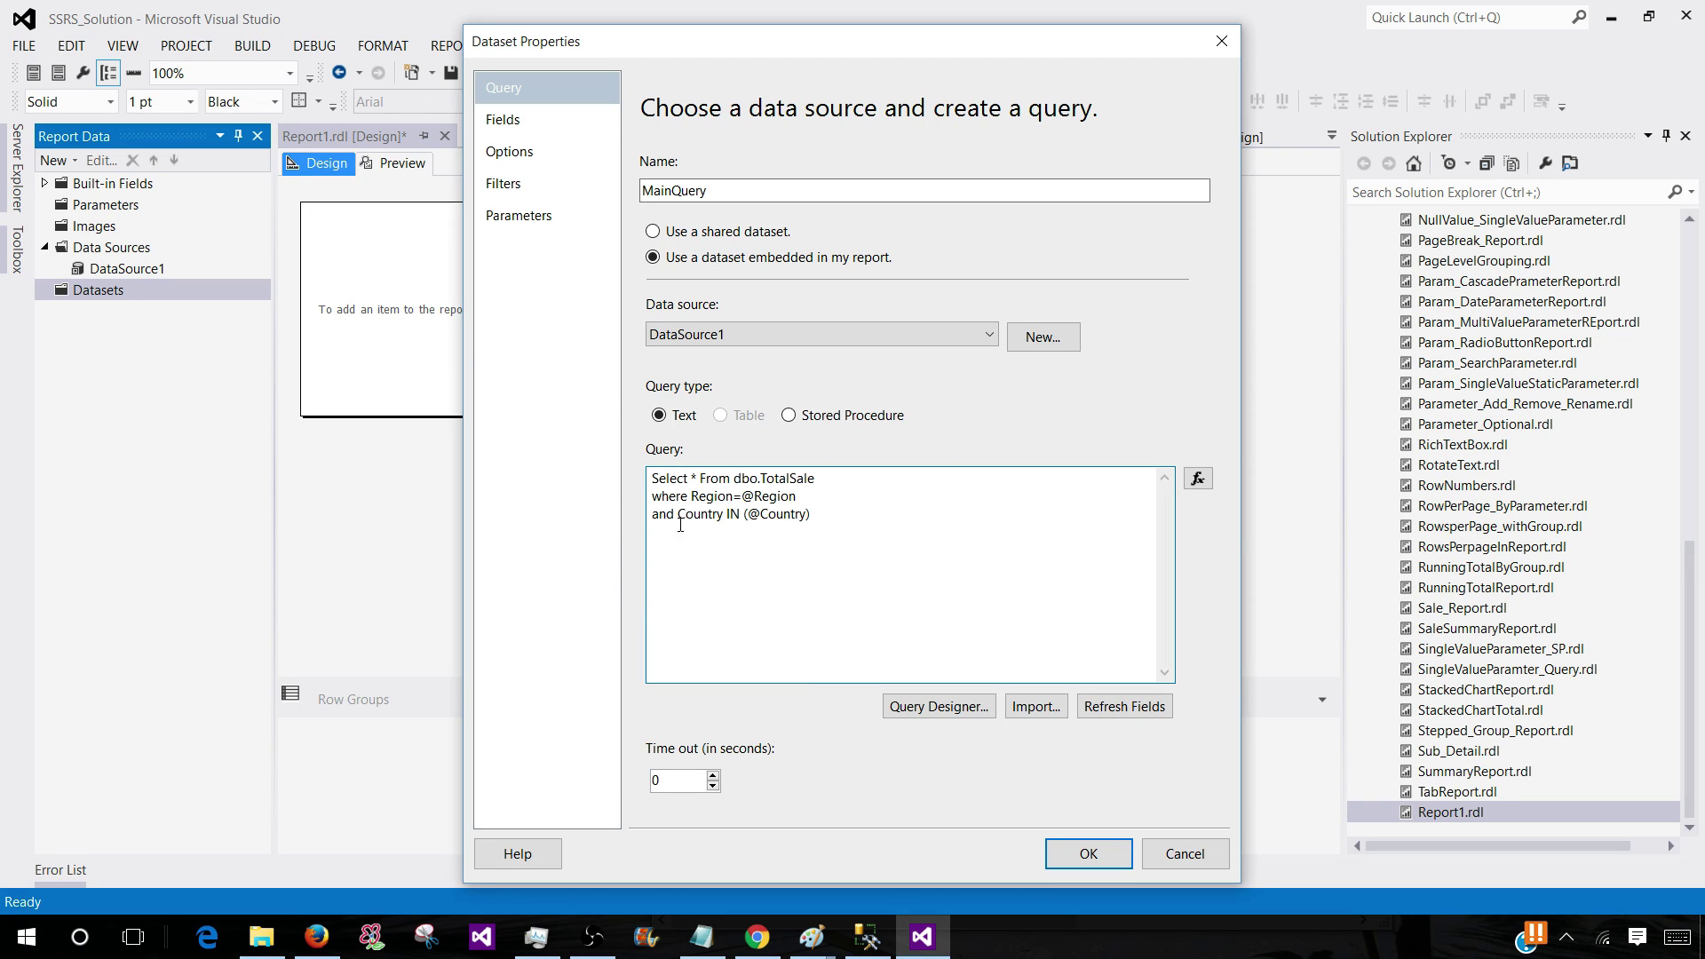
pyautogui.click(1086, 852)
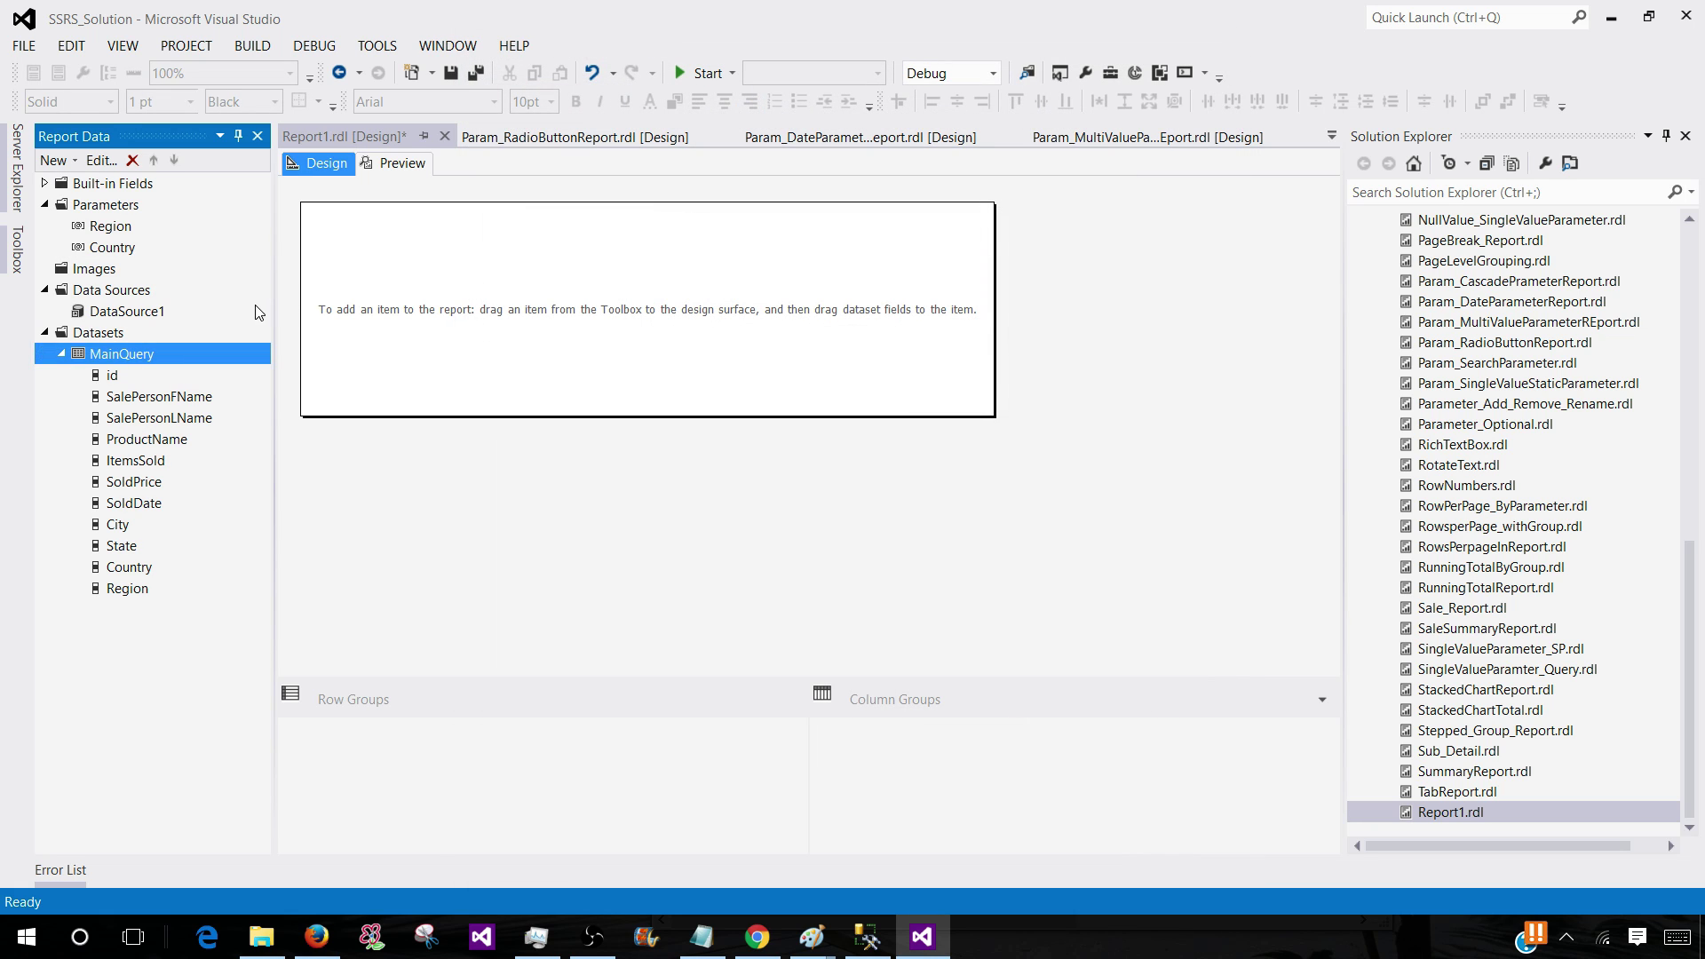
# Insert a table with SalePersonFName, Region and Country columns, then preview the report
pyautogui.rightClick(339, 233)
pyautogui.moveTo(435, 306)
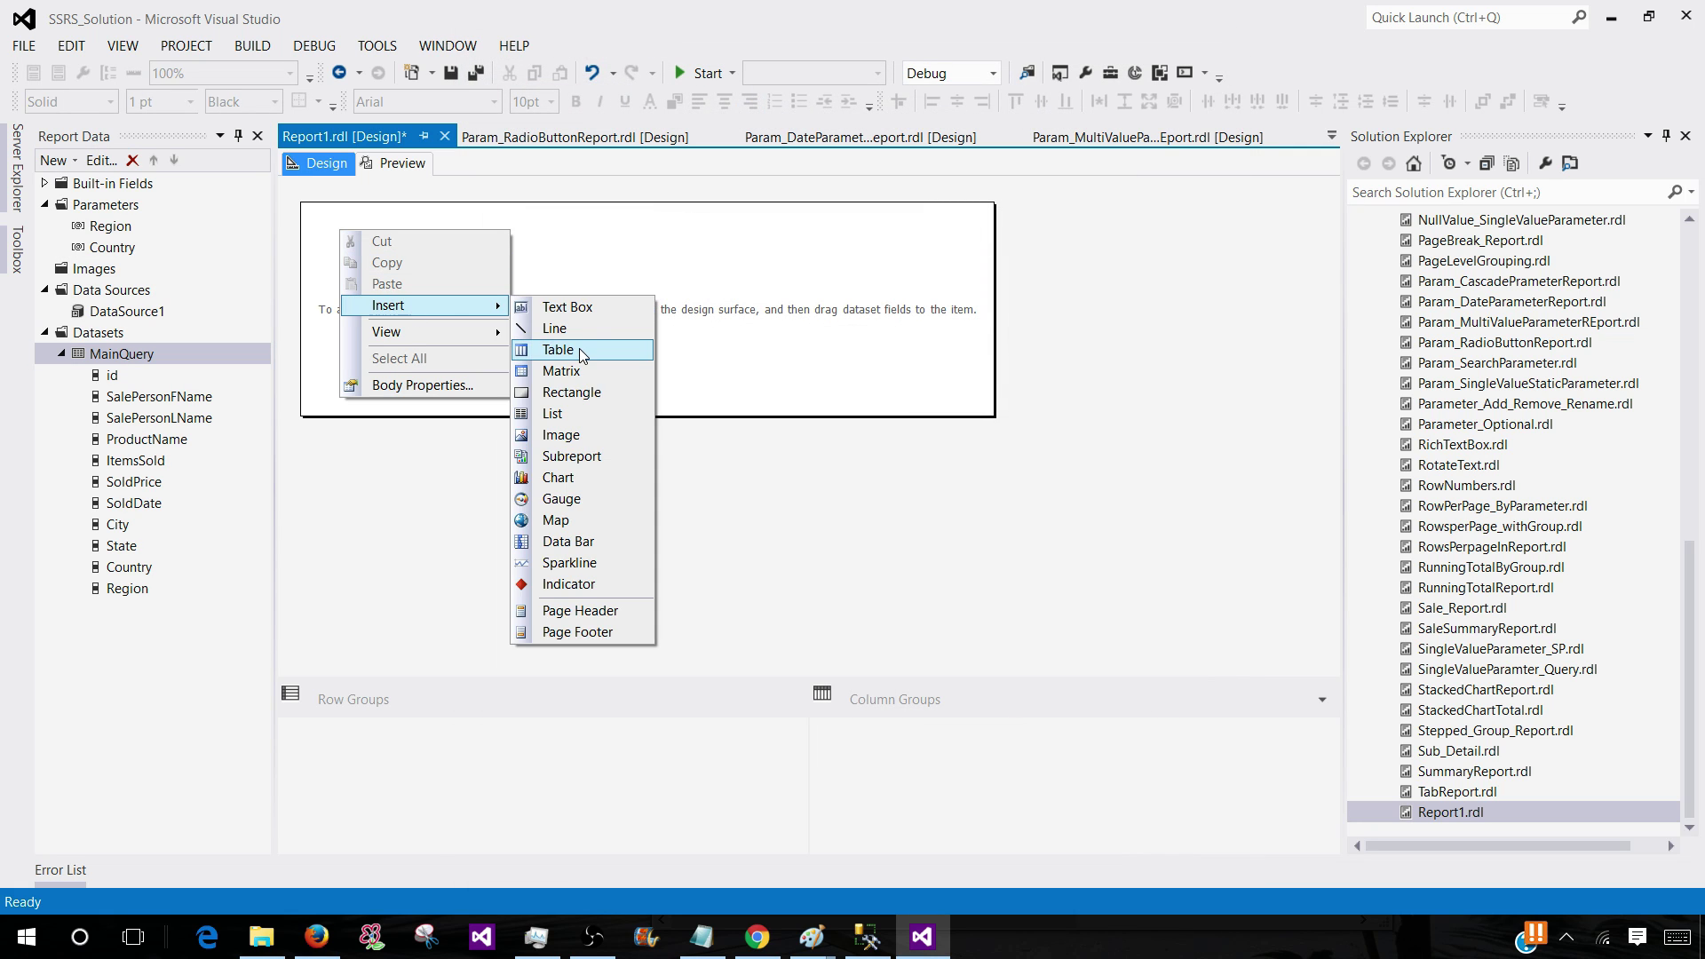
pyautogui.click(559, 352)
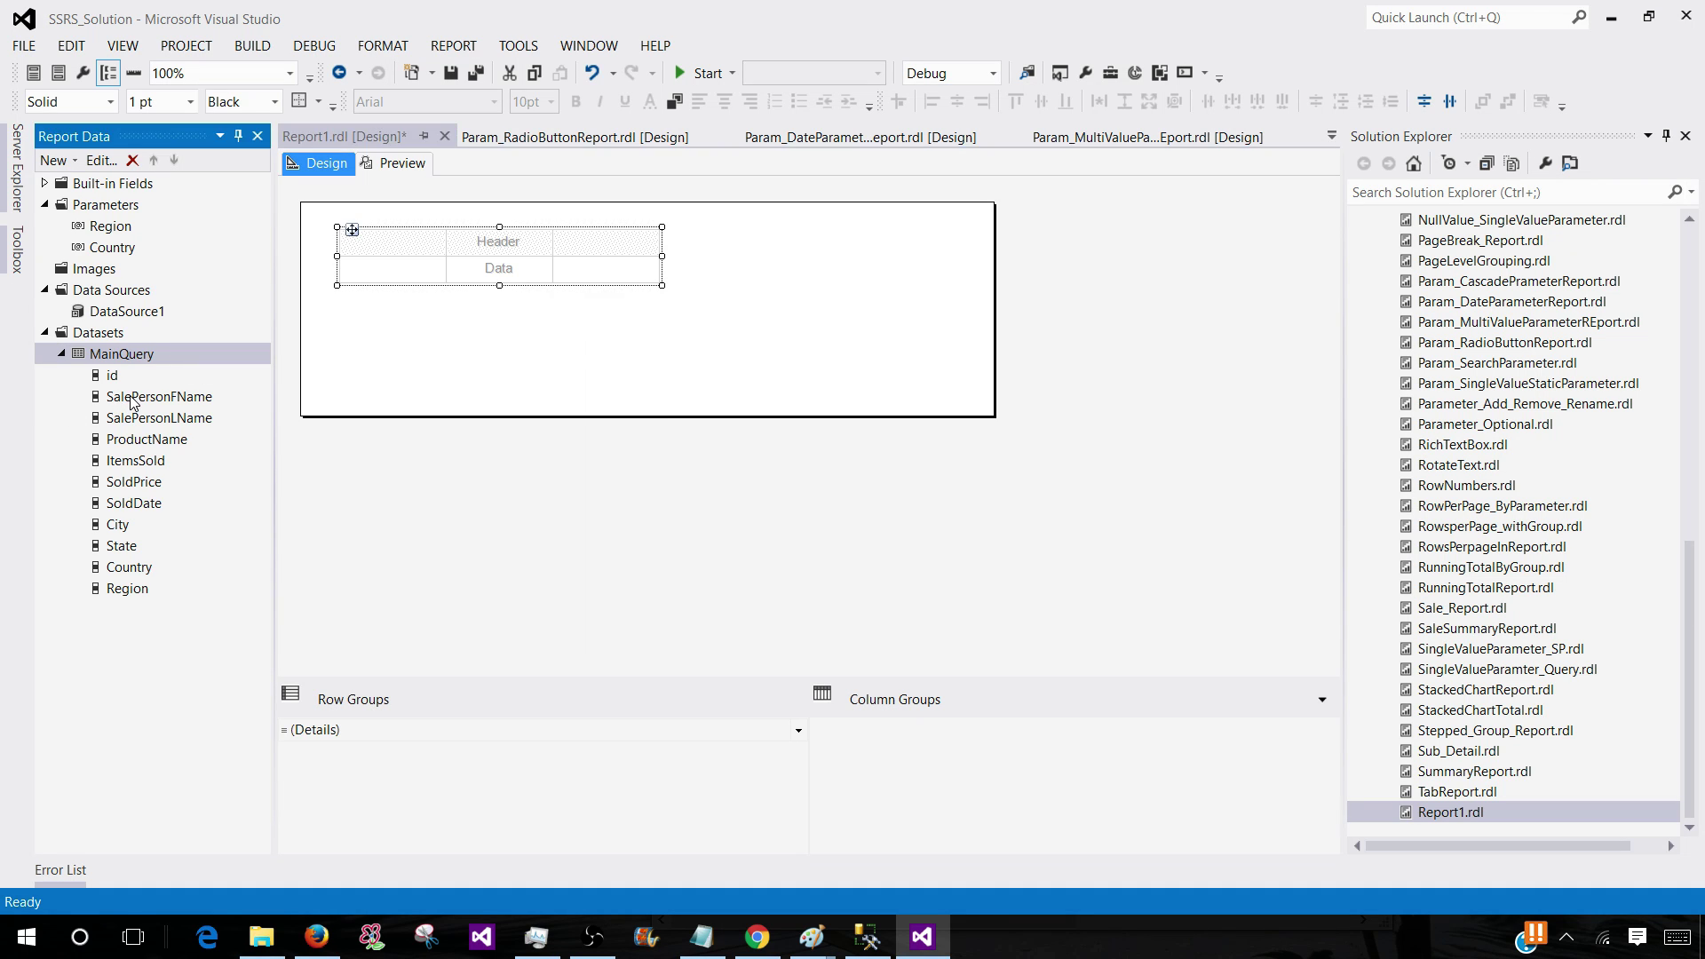
pyautogui.click(414, 269)
pyautogui.moveTo(414, 269); pyautogui.dragTo(414, 269)
pyautogui.moveTo(127, 588); pyautogui.dragTo(460, 262)
pyautogui.moveTo(133, 567); pyautogui.dragTo(531, 277)
pyautogui.moveTo(446, 218); pyautogui.dragTo(520, 218)
pyautogui.click(411, 164)
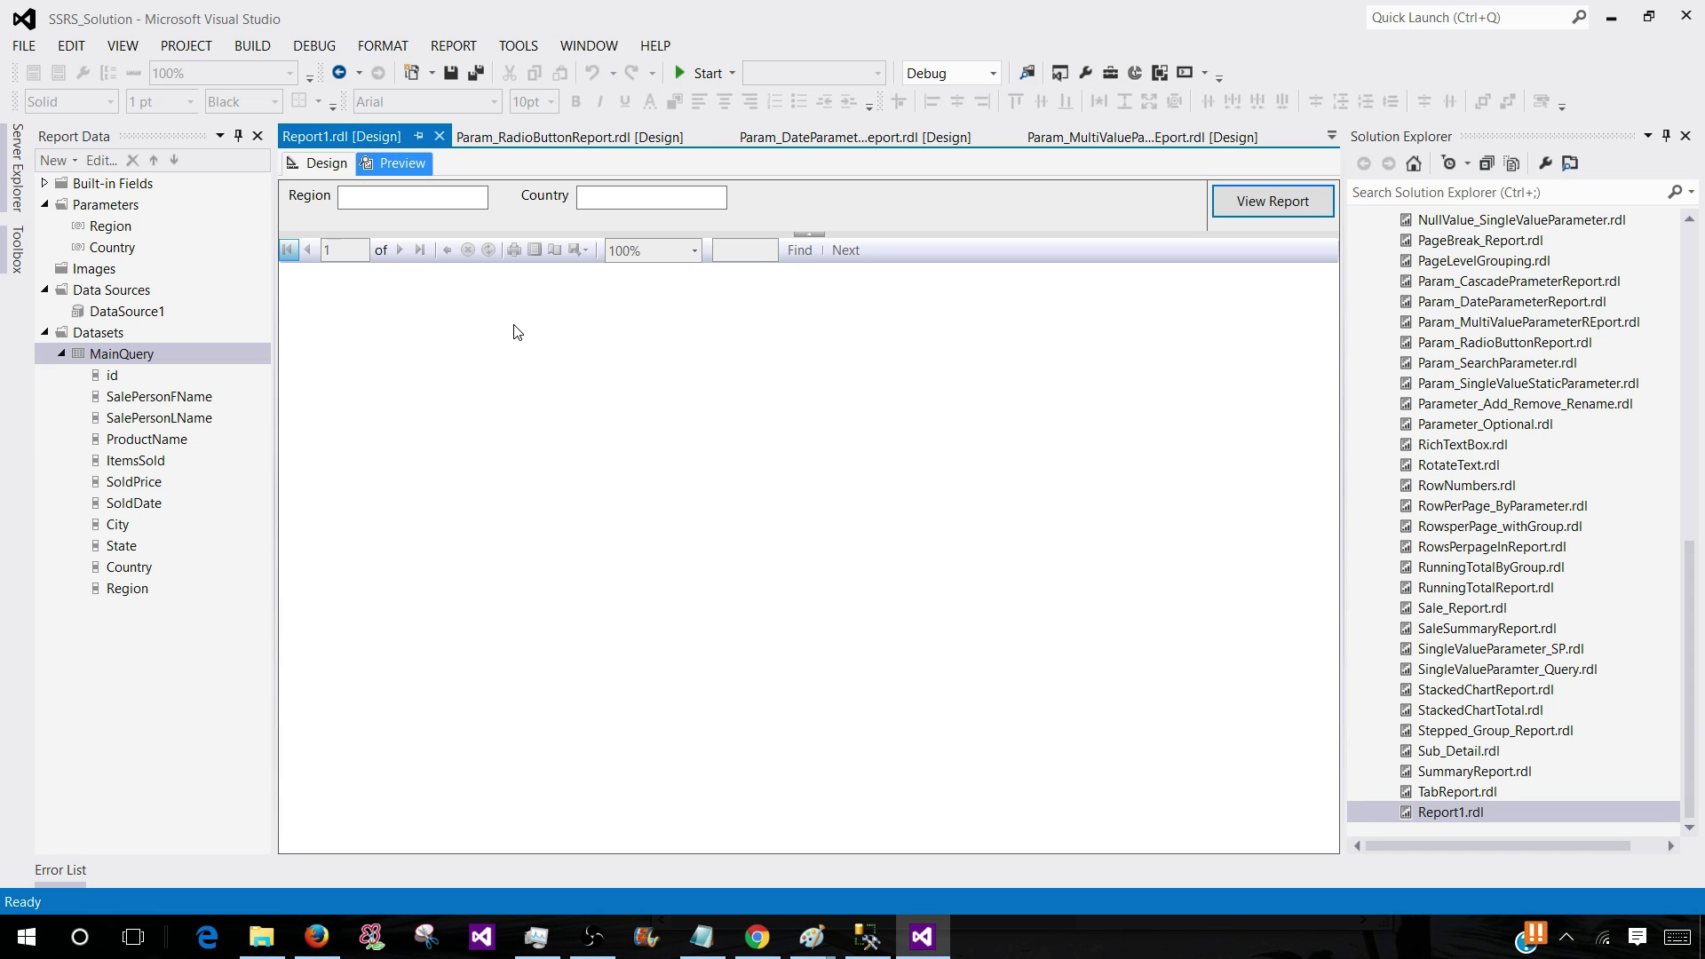
# Run the preview for Region Asia and Country Pakistan and review the two rows
pyautogui.click(472, 204)
pyautogui.click(620, 202)
pyautogui.write('Pakistan')
pyautogui.click(1240, 202)
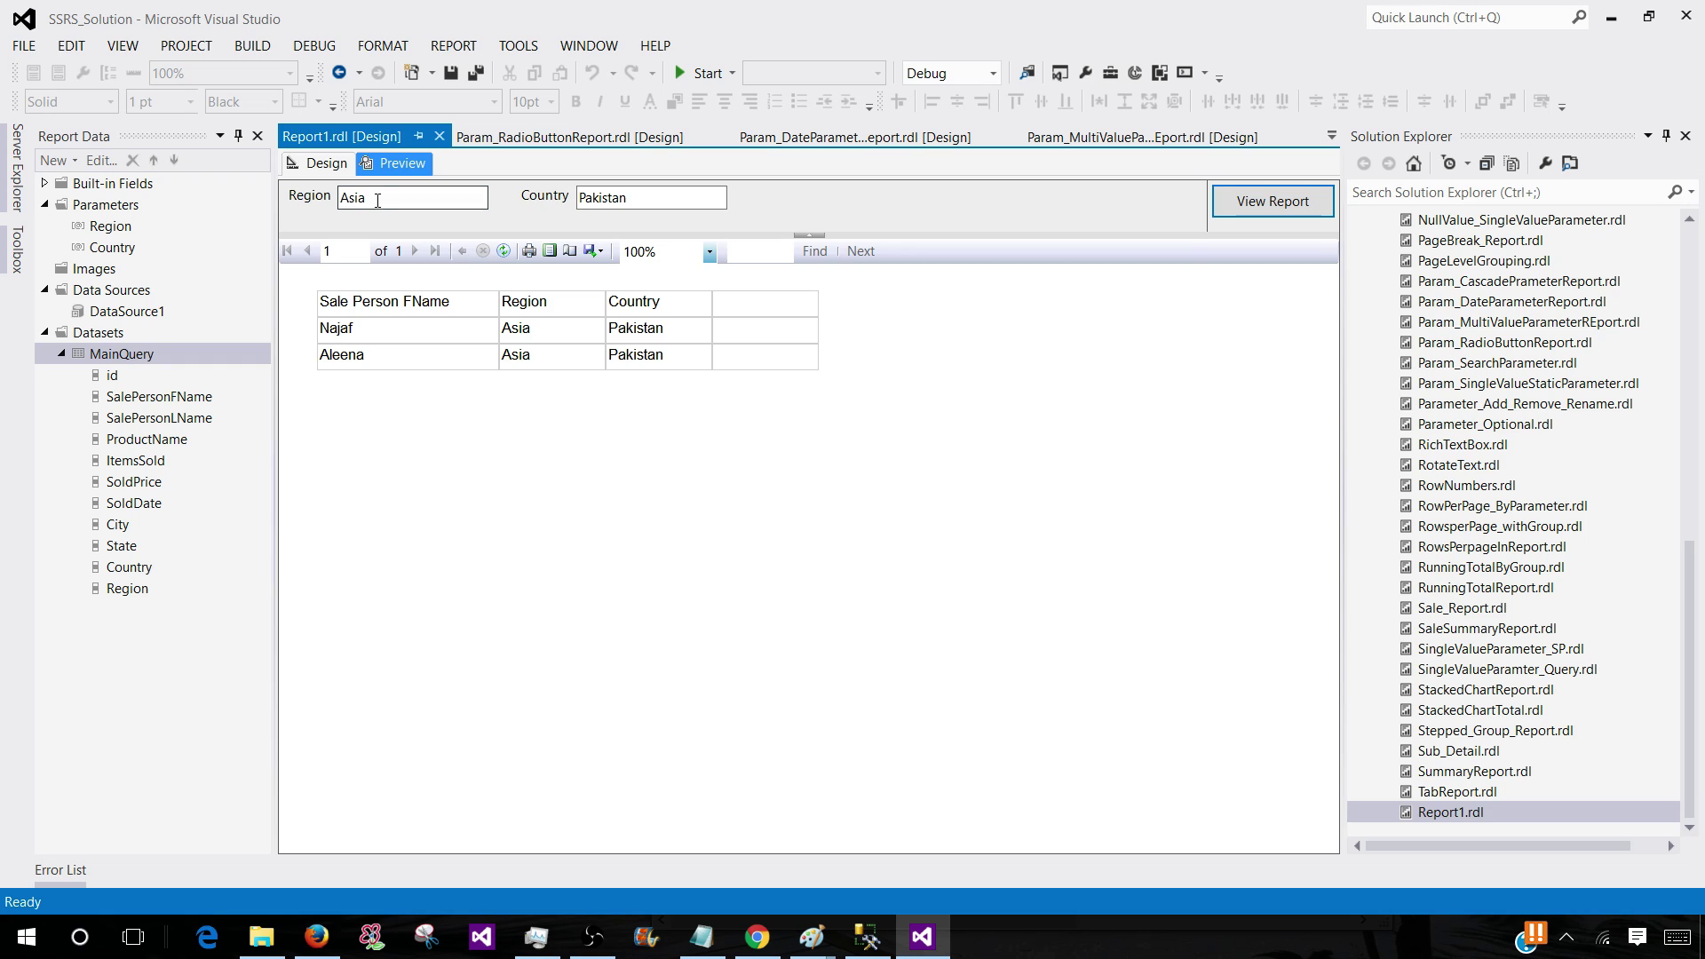
pyautogui.moveTo(374, 198); pyautogui.dragTo(341, 199)
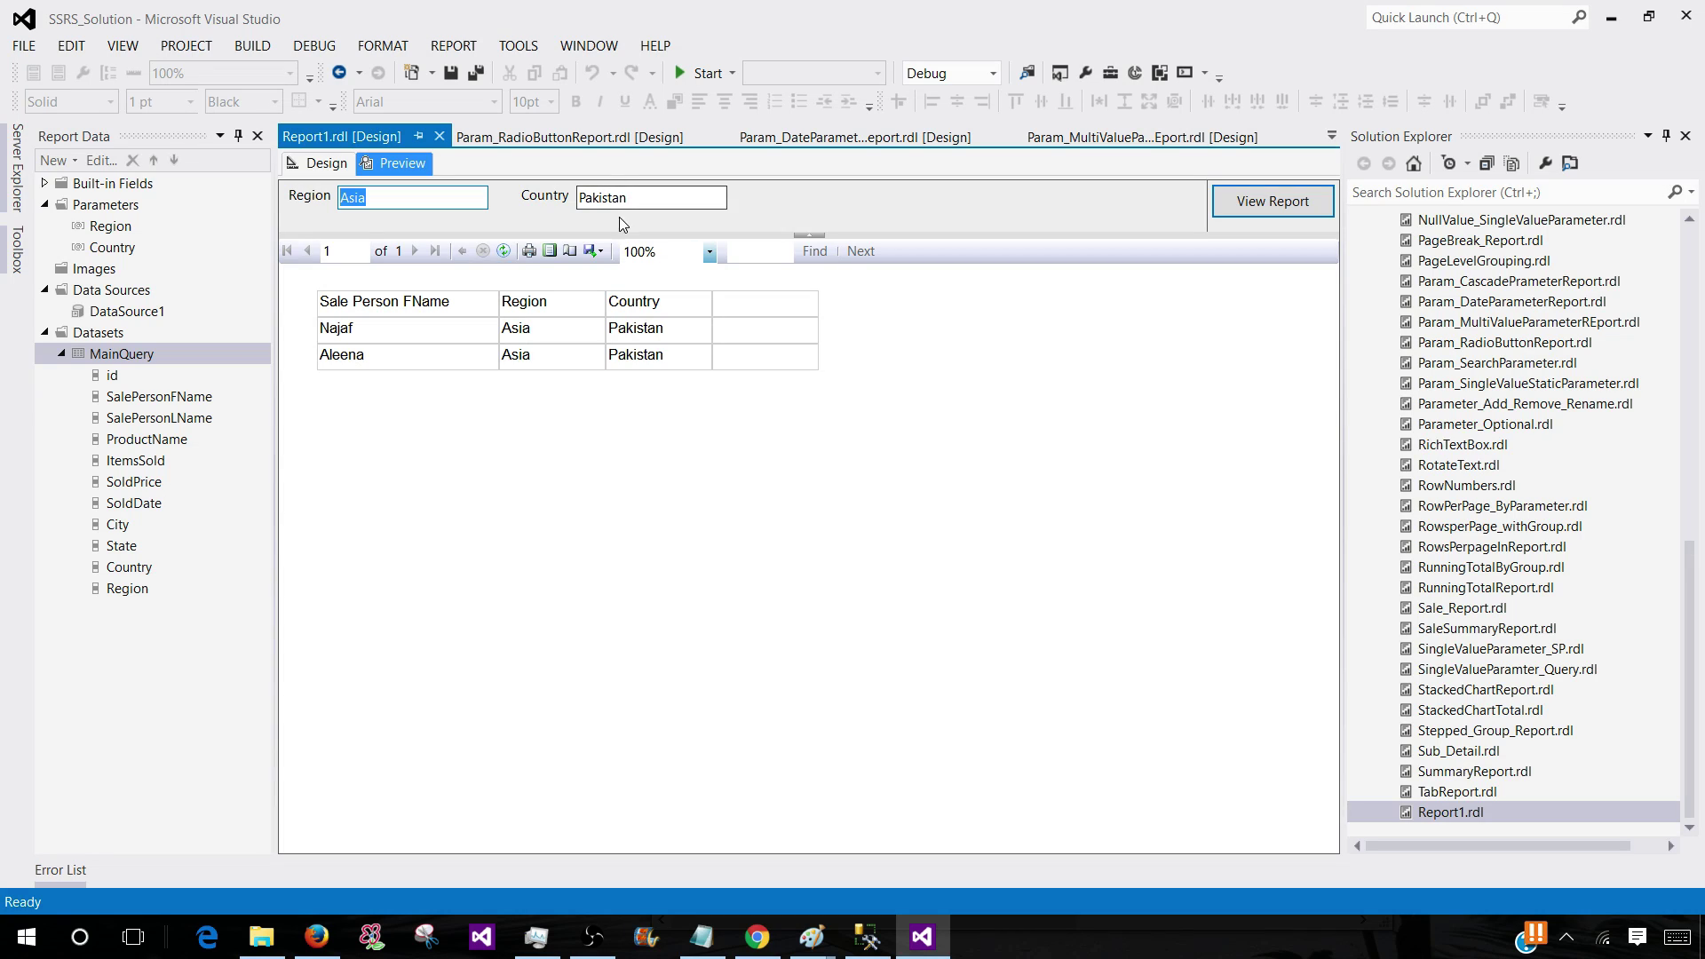
pyautogui.moveTo(641, 199); pyautogui.dragTo(342, 197)
pyautogui.moveTo(632, 198); pyautogui.dragTo(576, 194)
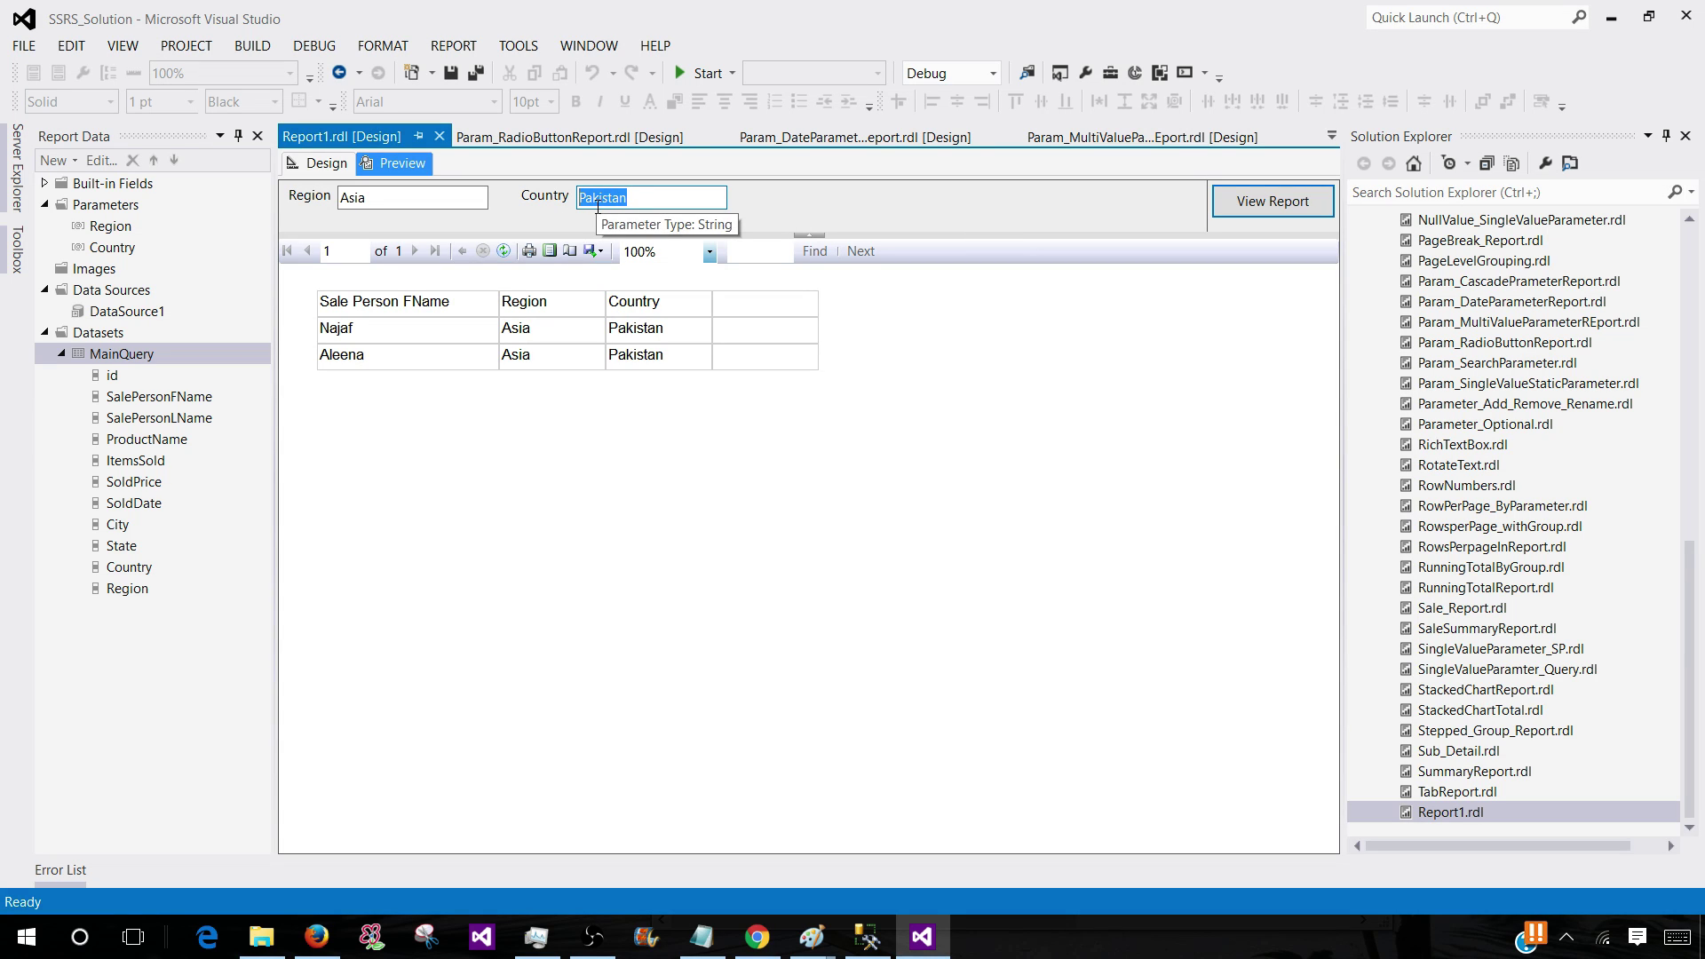
pyautogui.moveTo(367, 198); pyautogui.dragTo(338, 198)
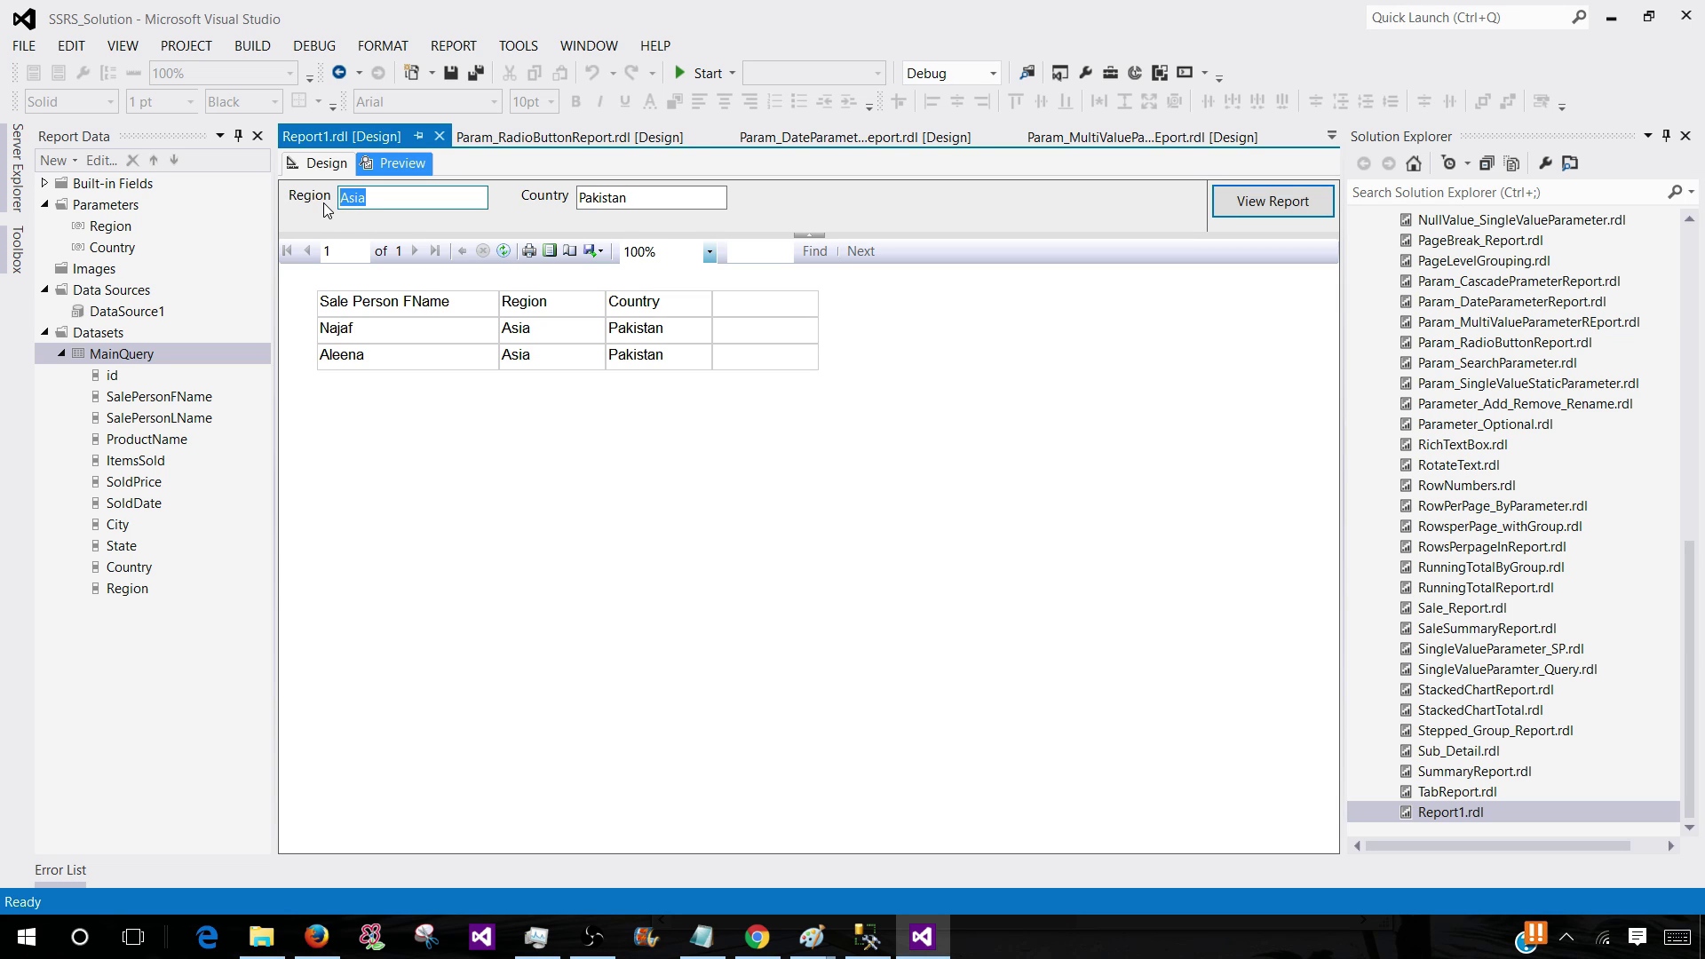
pyautogui.moveTo(579, 197); pyautogui.dragTo(630, 197)
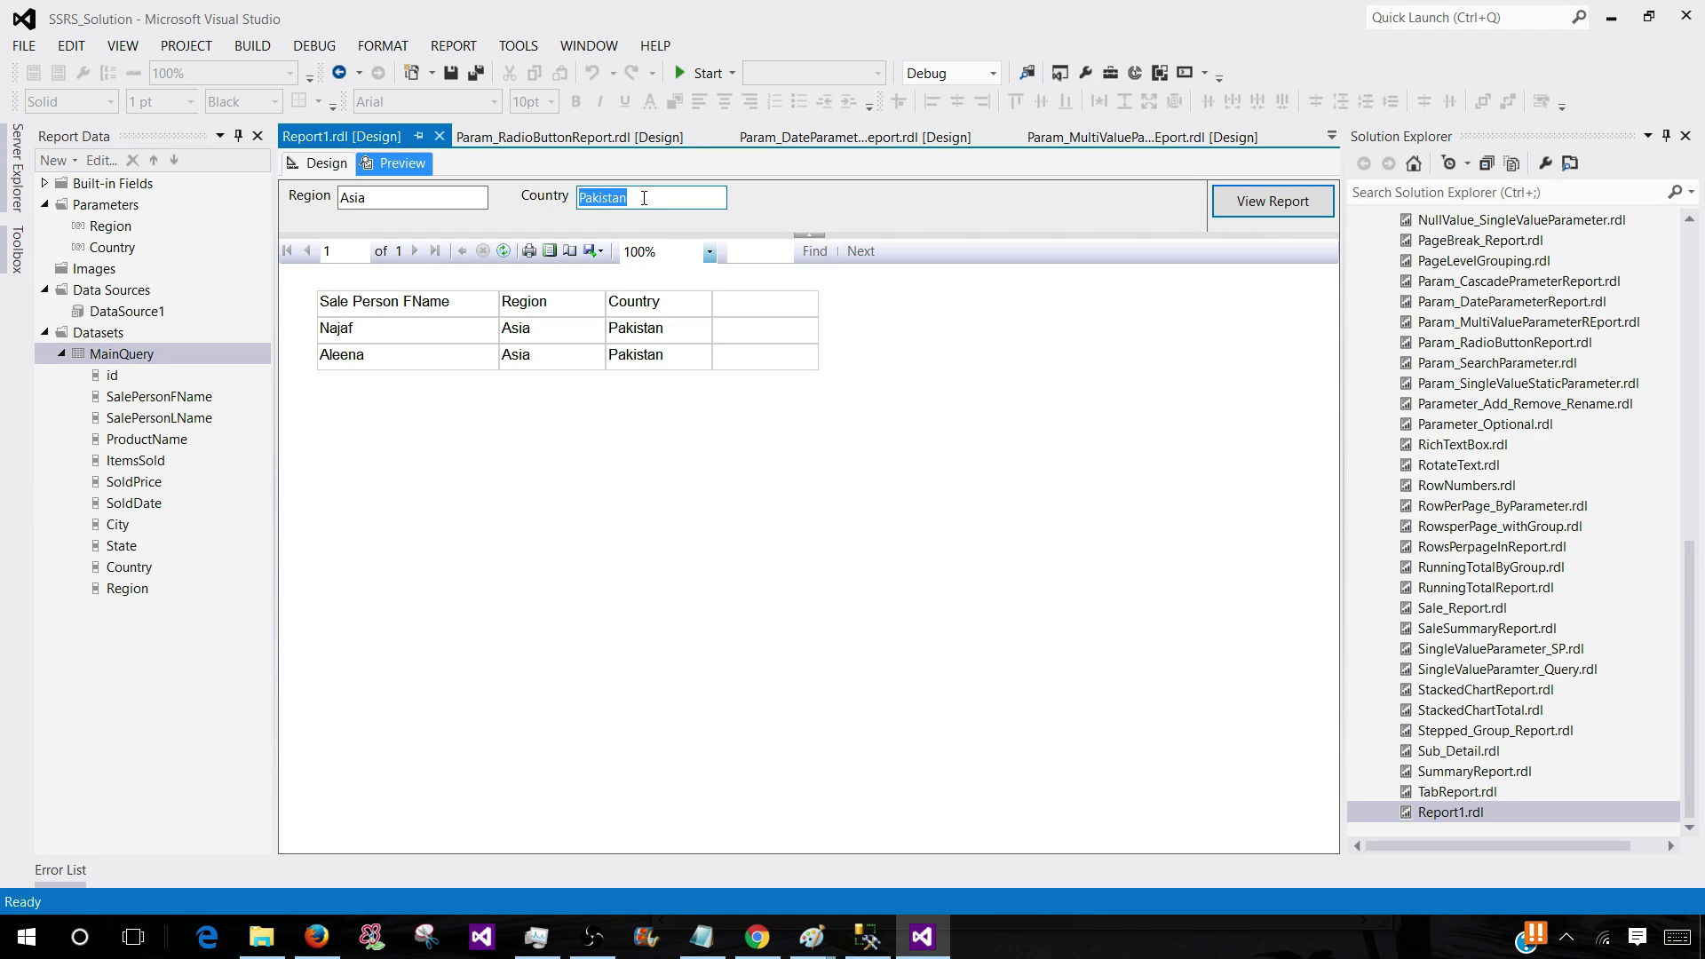
# Clear both the Country and Region parameter values
pyautogui.press('BackSpace')
pyautogui.click(442, 198)
pyautogui.moveTo(441, 198); pyautogui.dragTo(309, 196)
pyautogui.press('BackSpace')
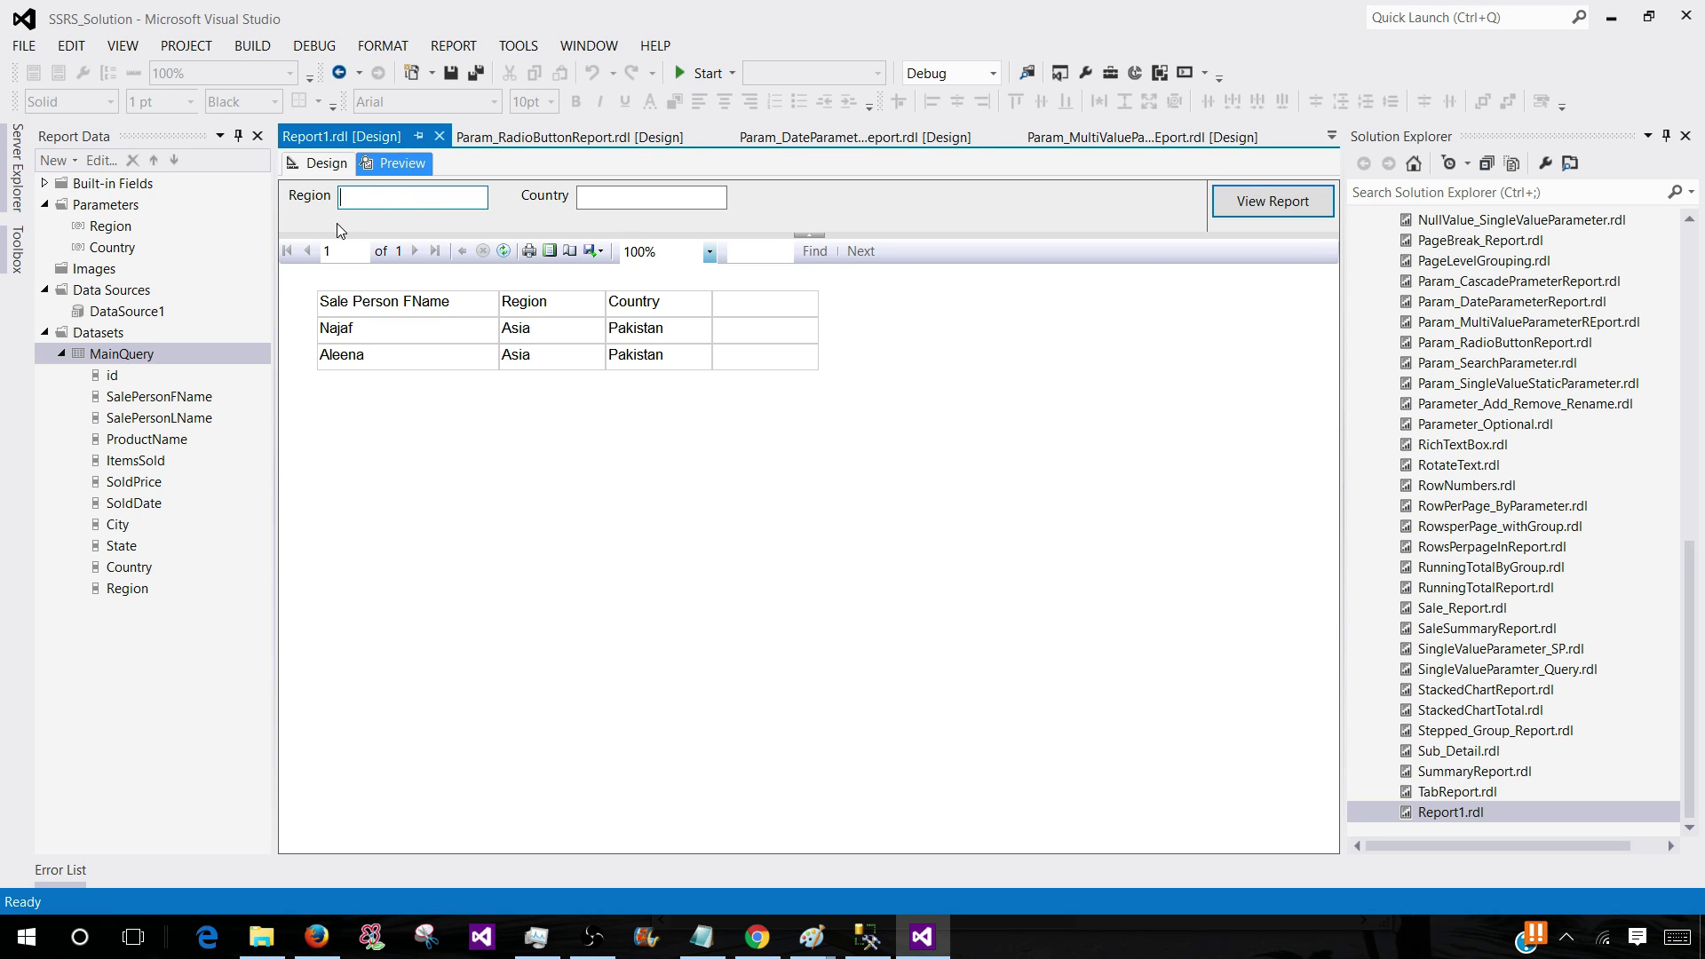
pyautogui.click(118, 346)
# Create embedded dataset DSRegion on DataSource1 with Select distinct Region from dbo.TotalSale
pyautogui.click(326, 163)
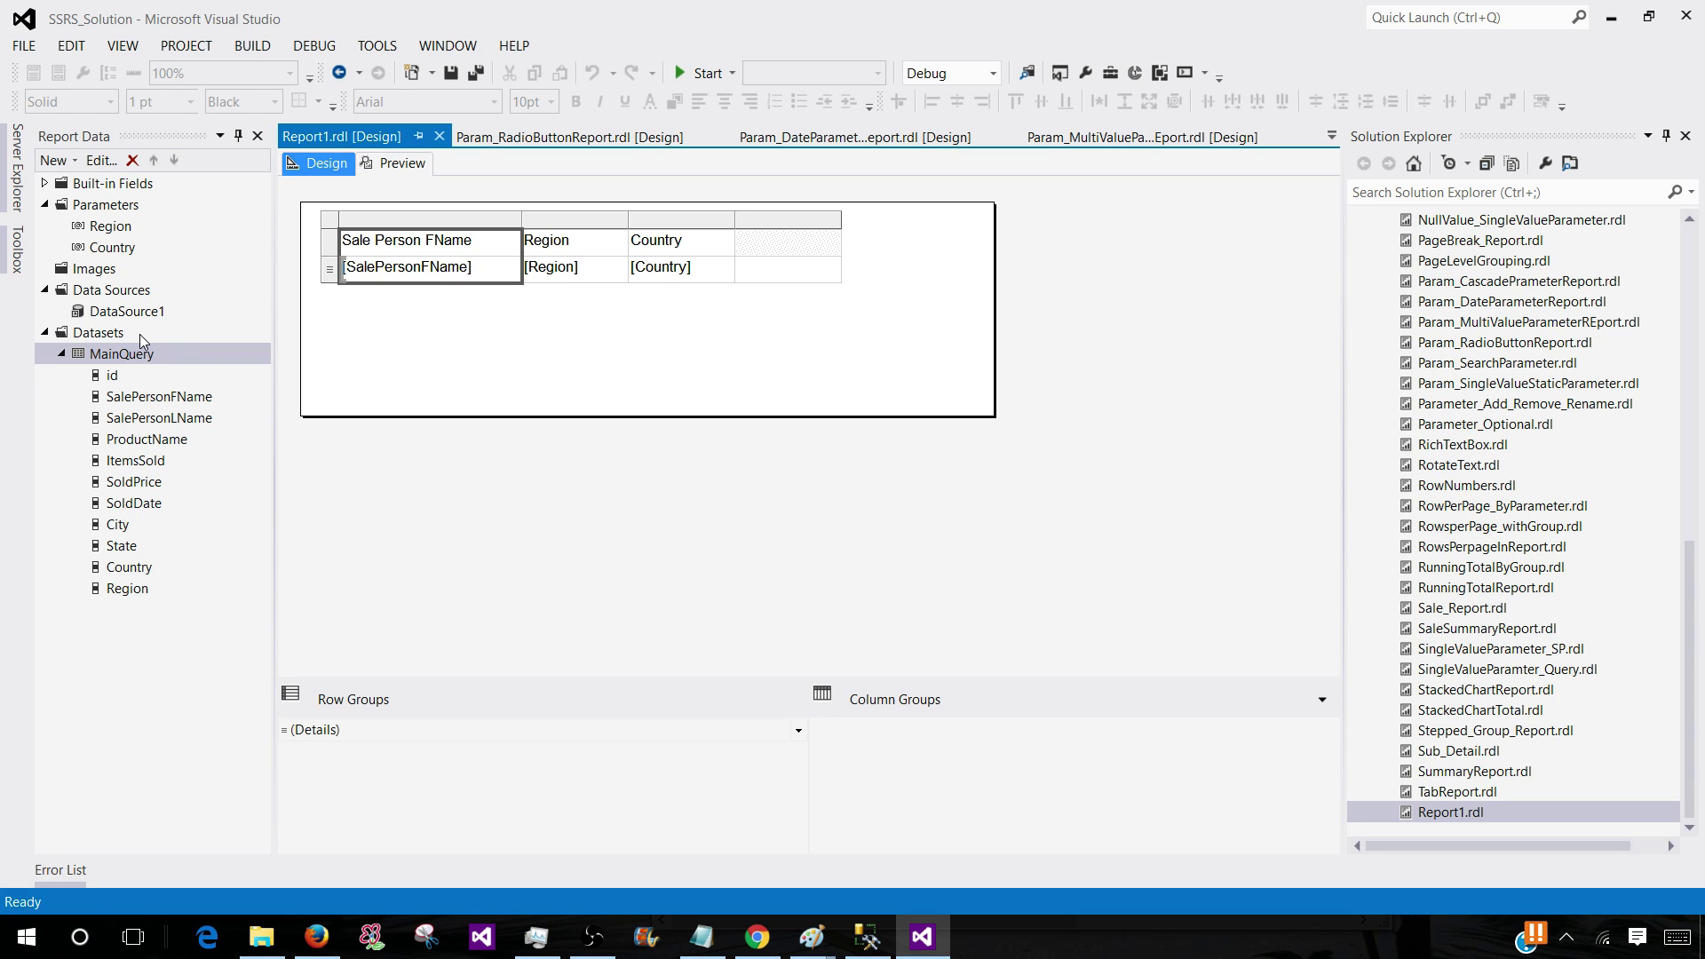
pyautogui.rightClick(140, 334)
pyautogui.press('Escape')
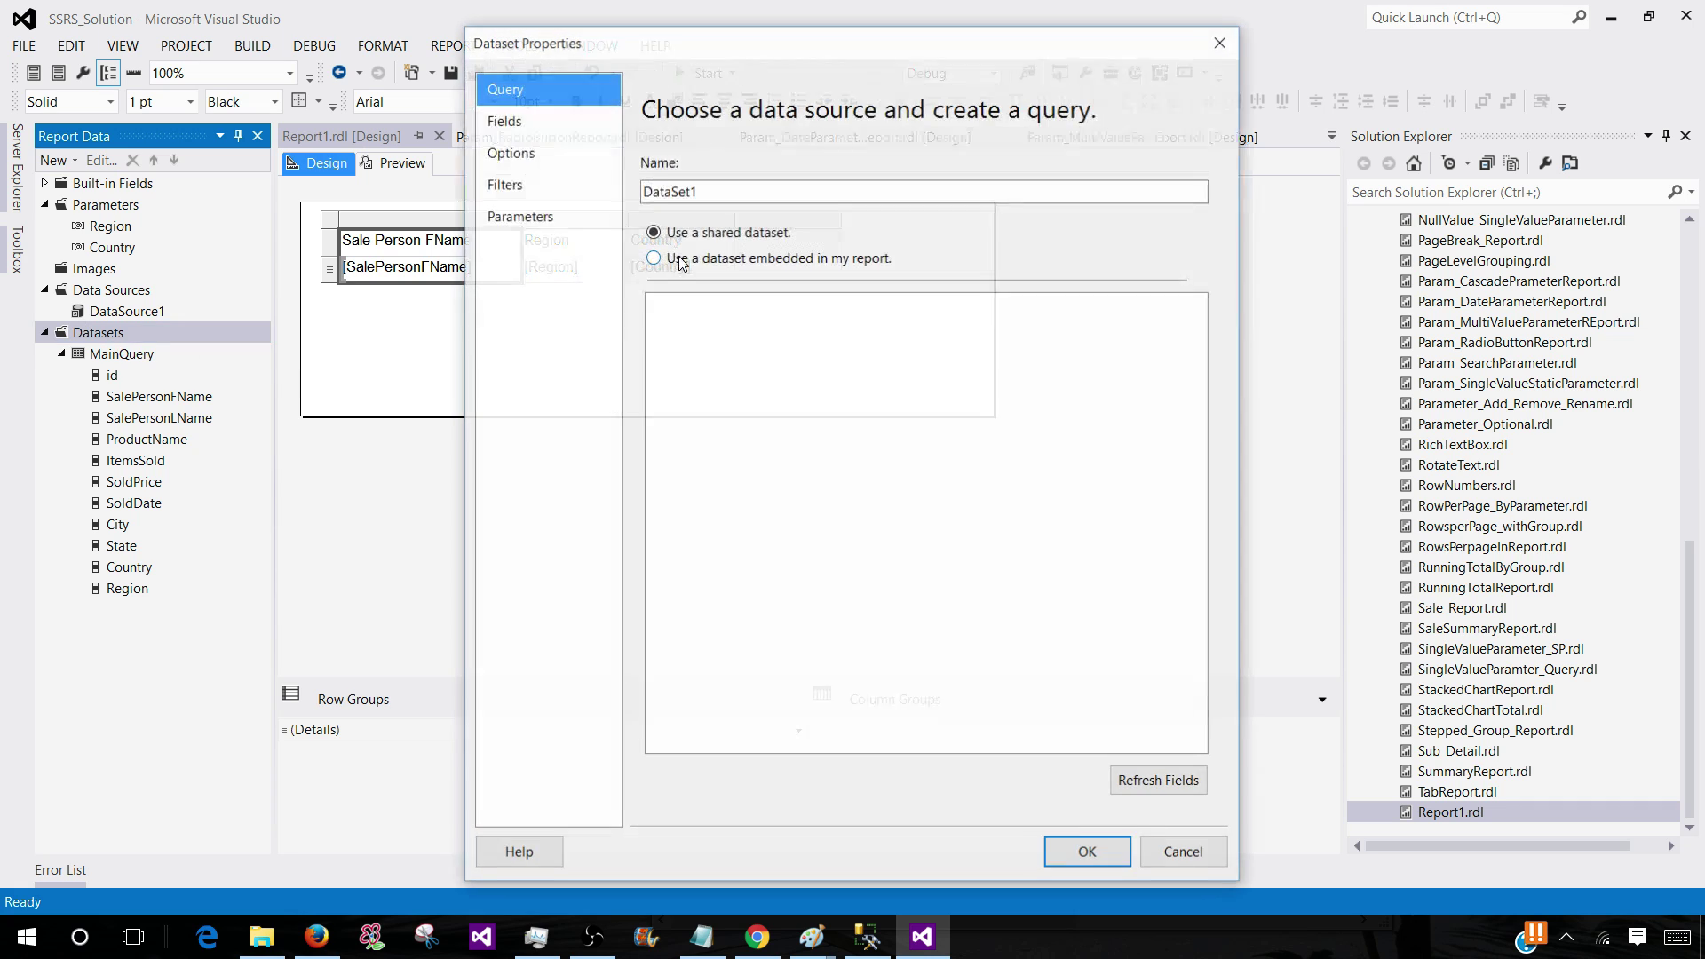
pyautogui.write('DSReg')
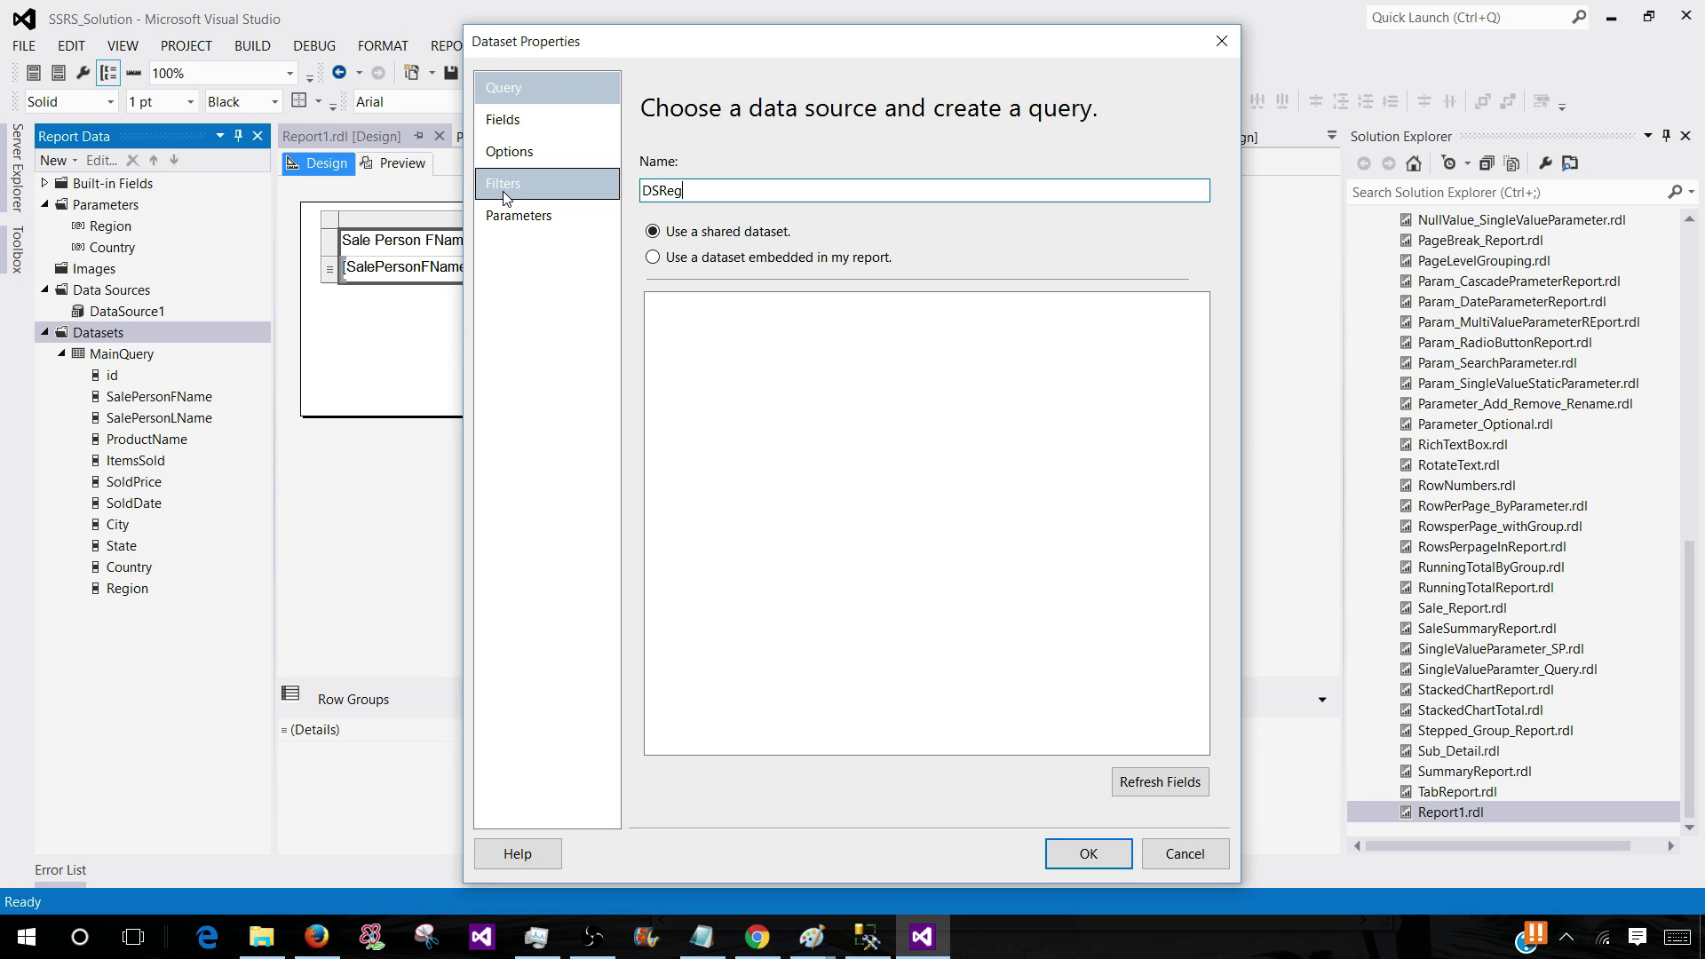
pyautogui.write('ion')
pyautogui.click(657, 258)
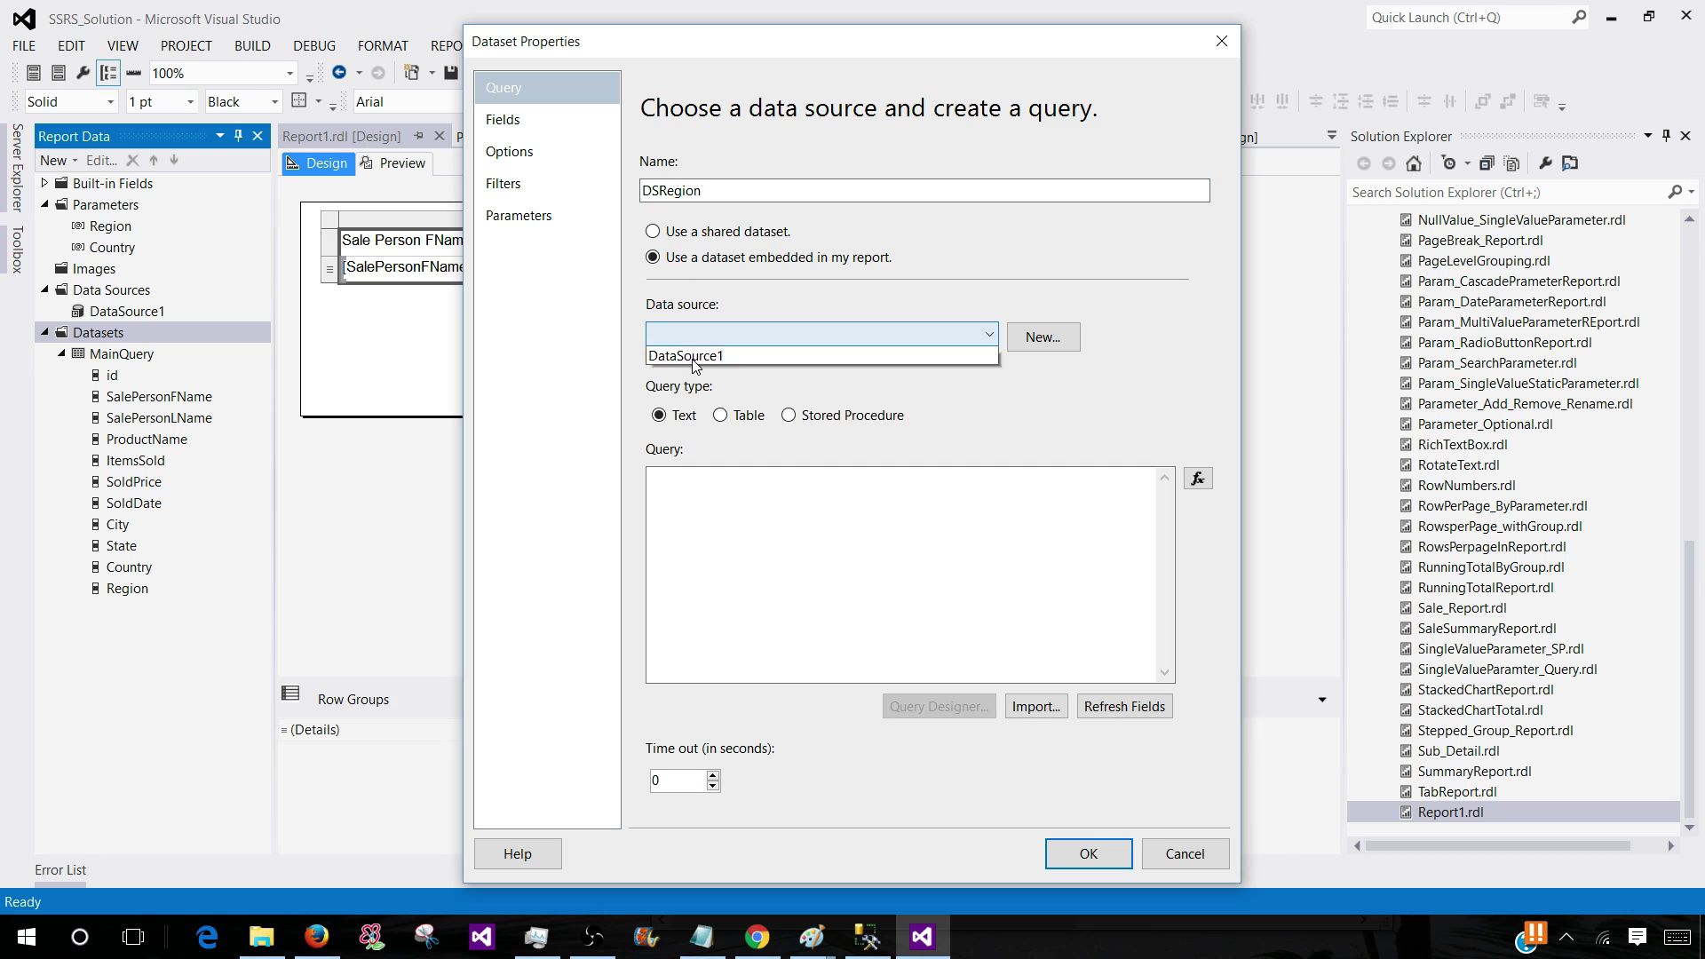
pyautogui.click(701, 335)
pyautogui.click(711, 352)
pyautogui.click(994, 655)
pyautogui.write('Select distinct Region from dbo.TotalSale')
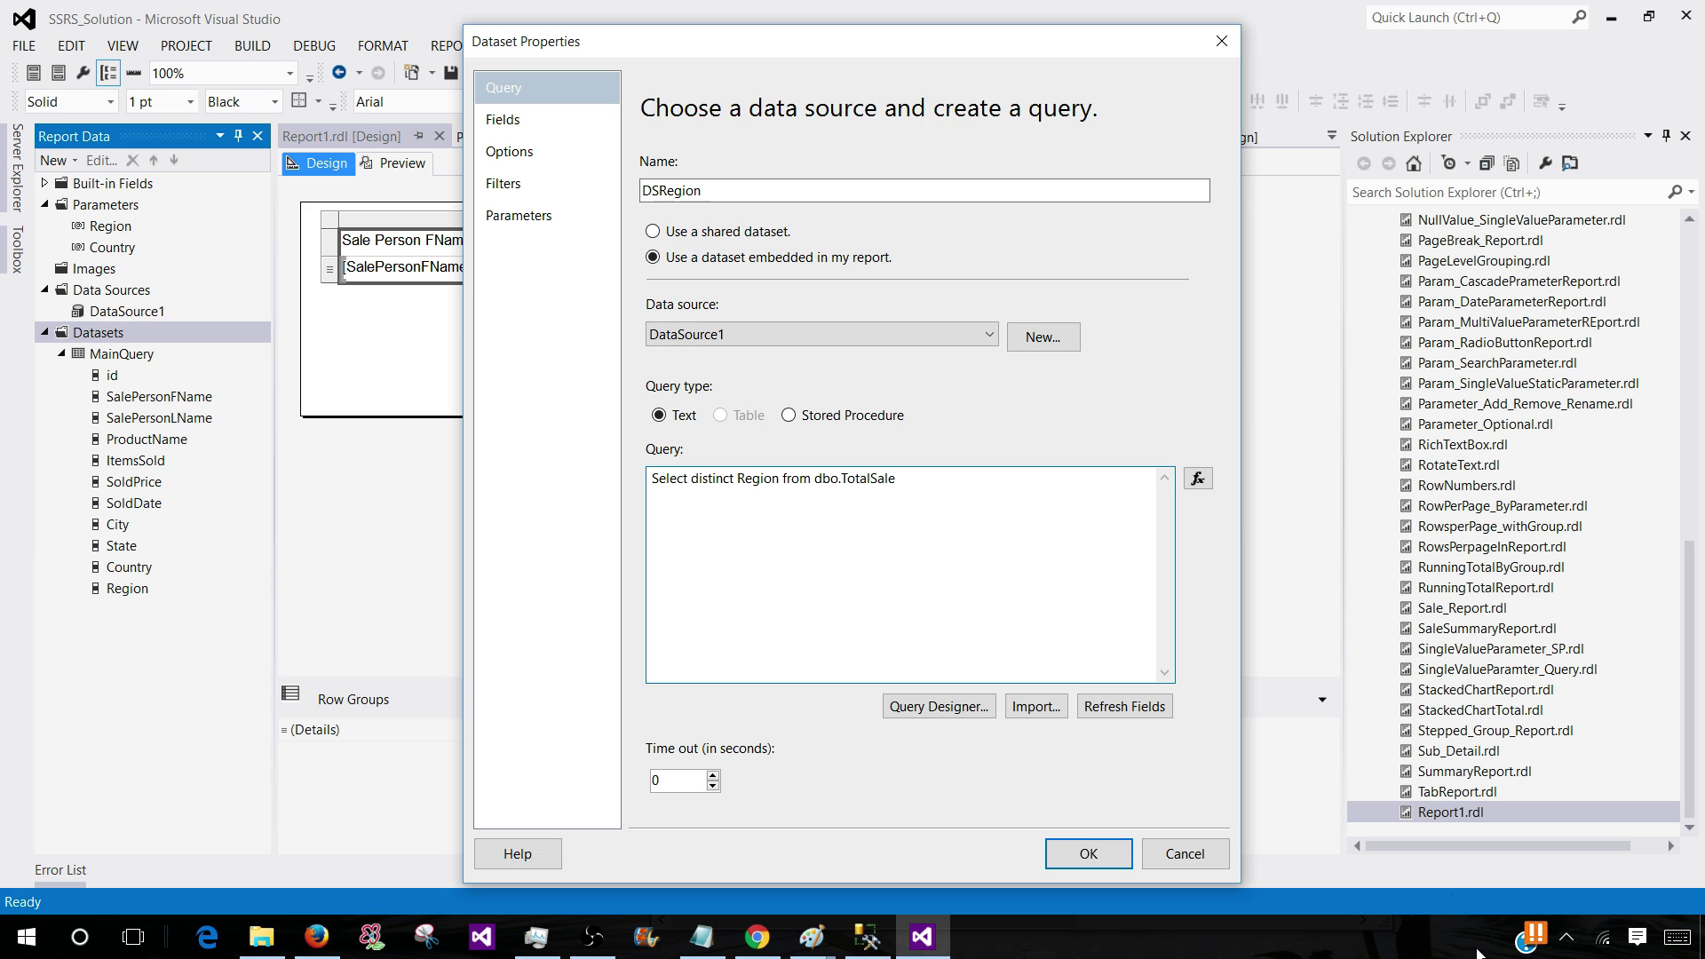
pyautogui.click(1106, 857)
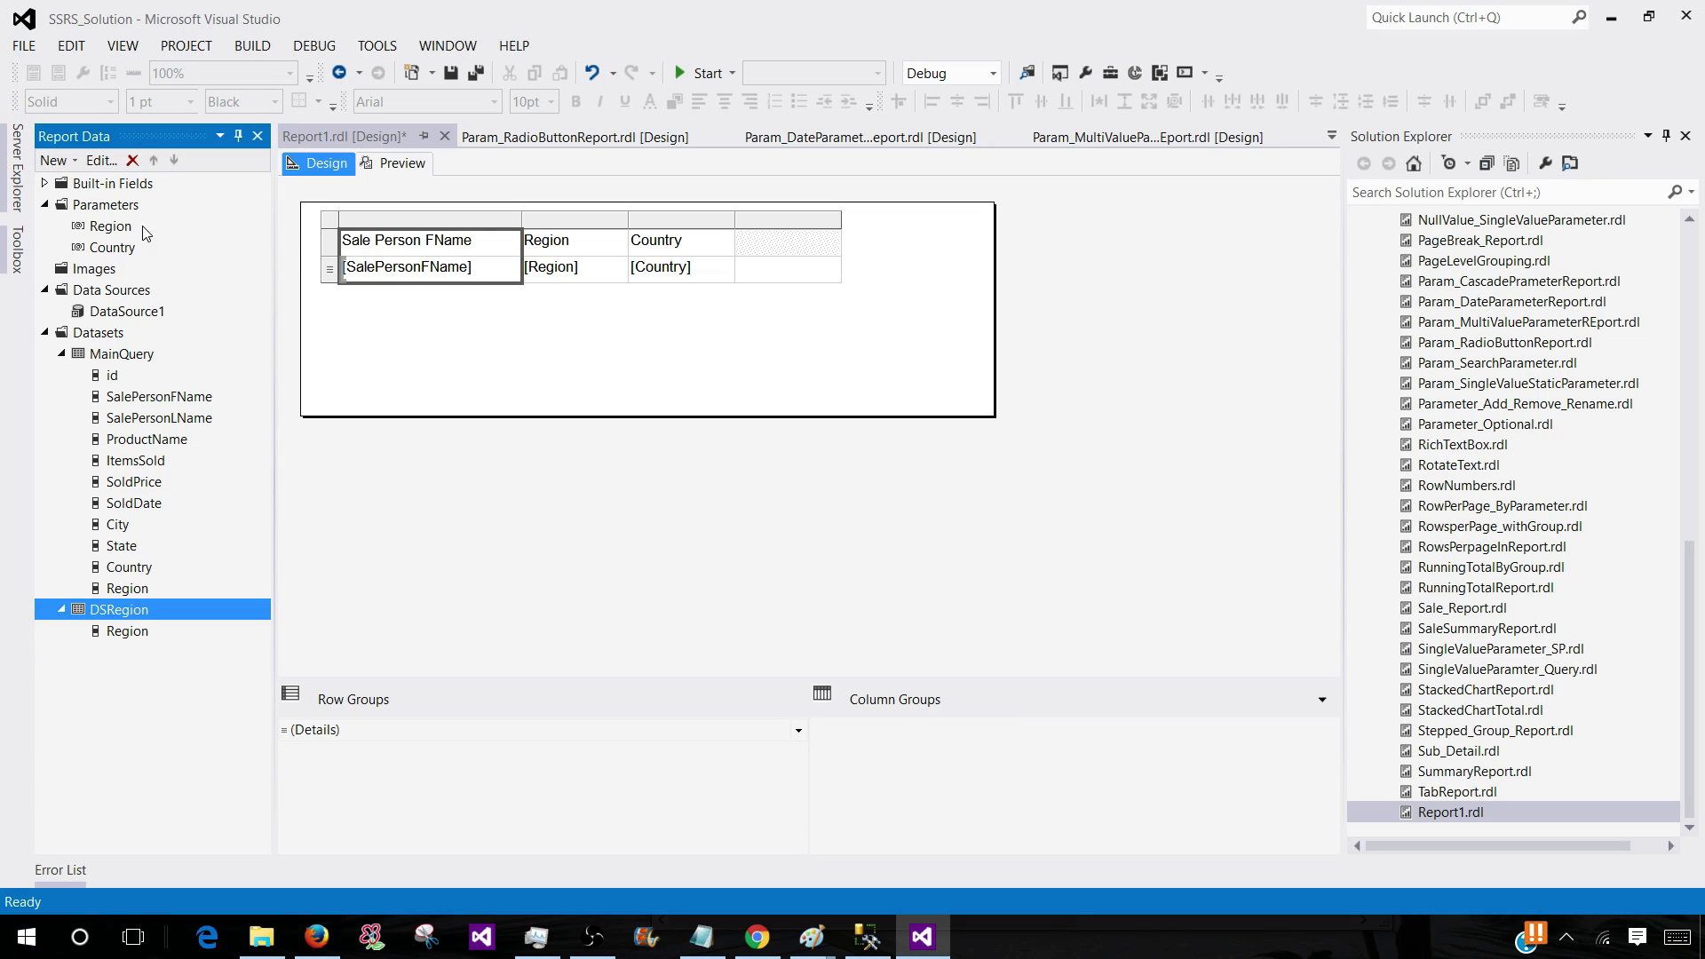
# Set Region's available values from query DSRegion, with Region as value and label field
pyautogui.click(111, 229)
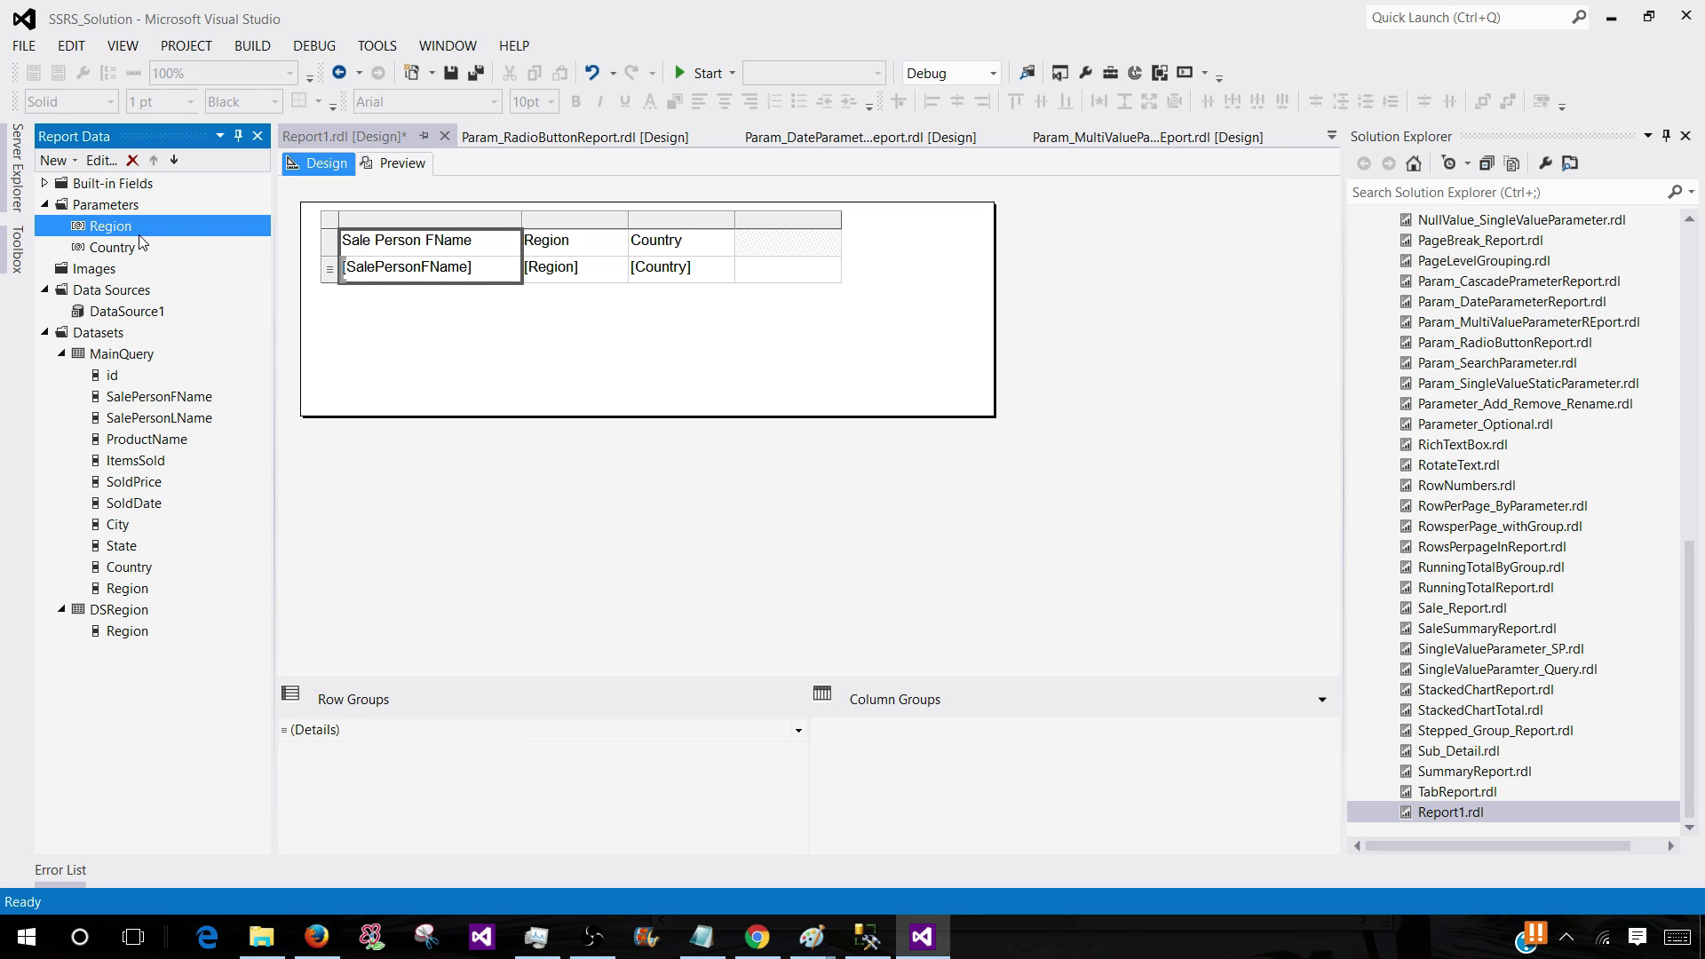
pyautogui.rightClick(123, 228)
pyautogui.click(172, 264)
pyautogui.click(543, 132)
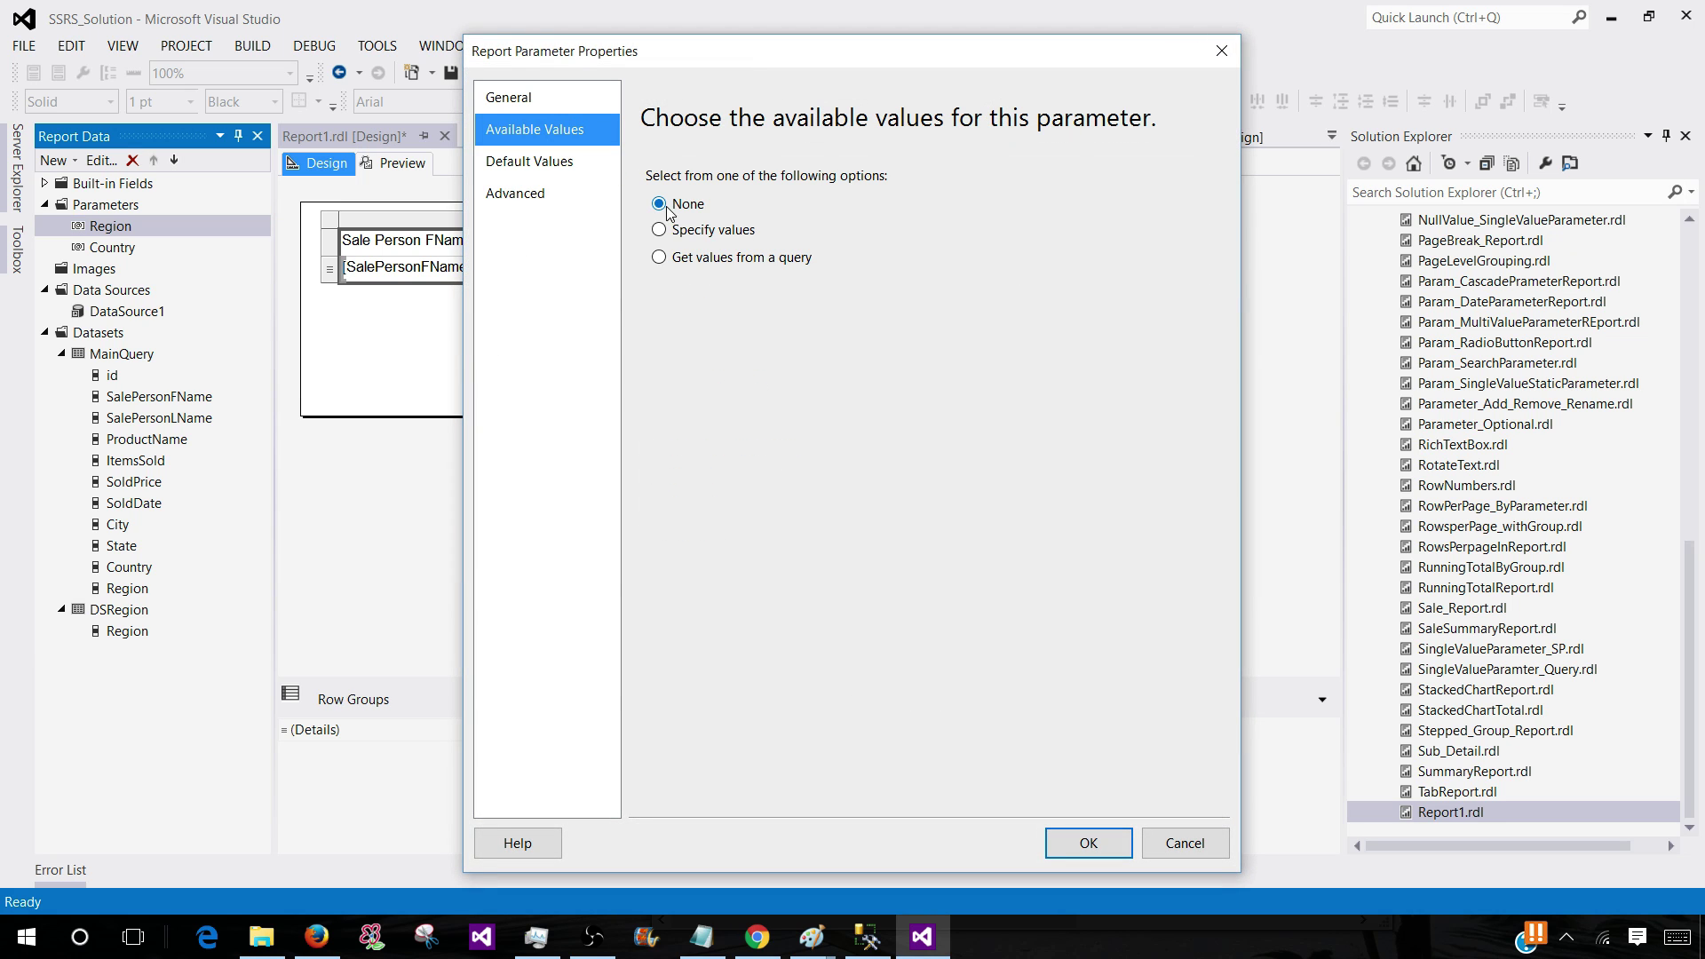
pyautogui.click(661, 257)
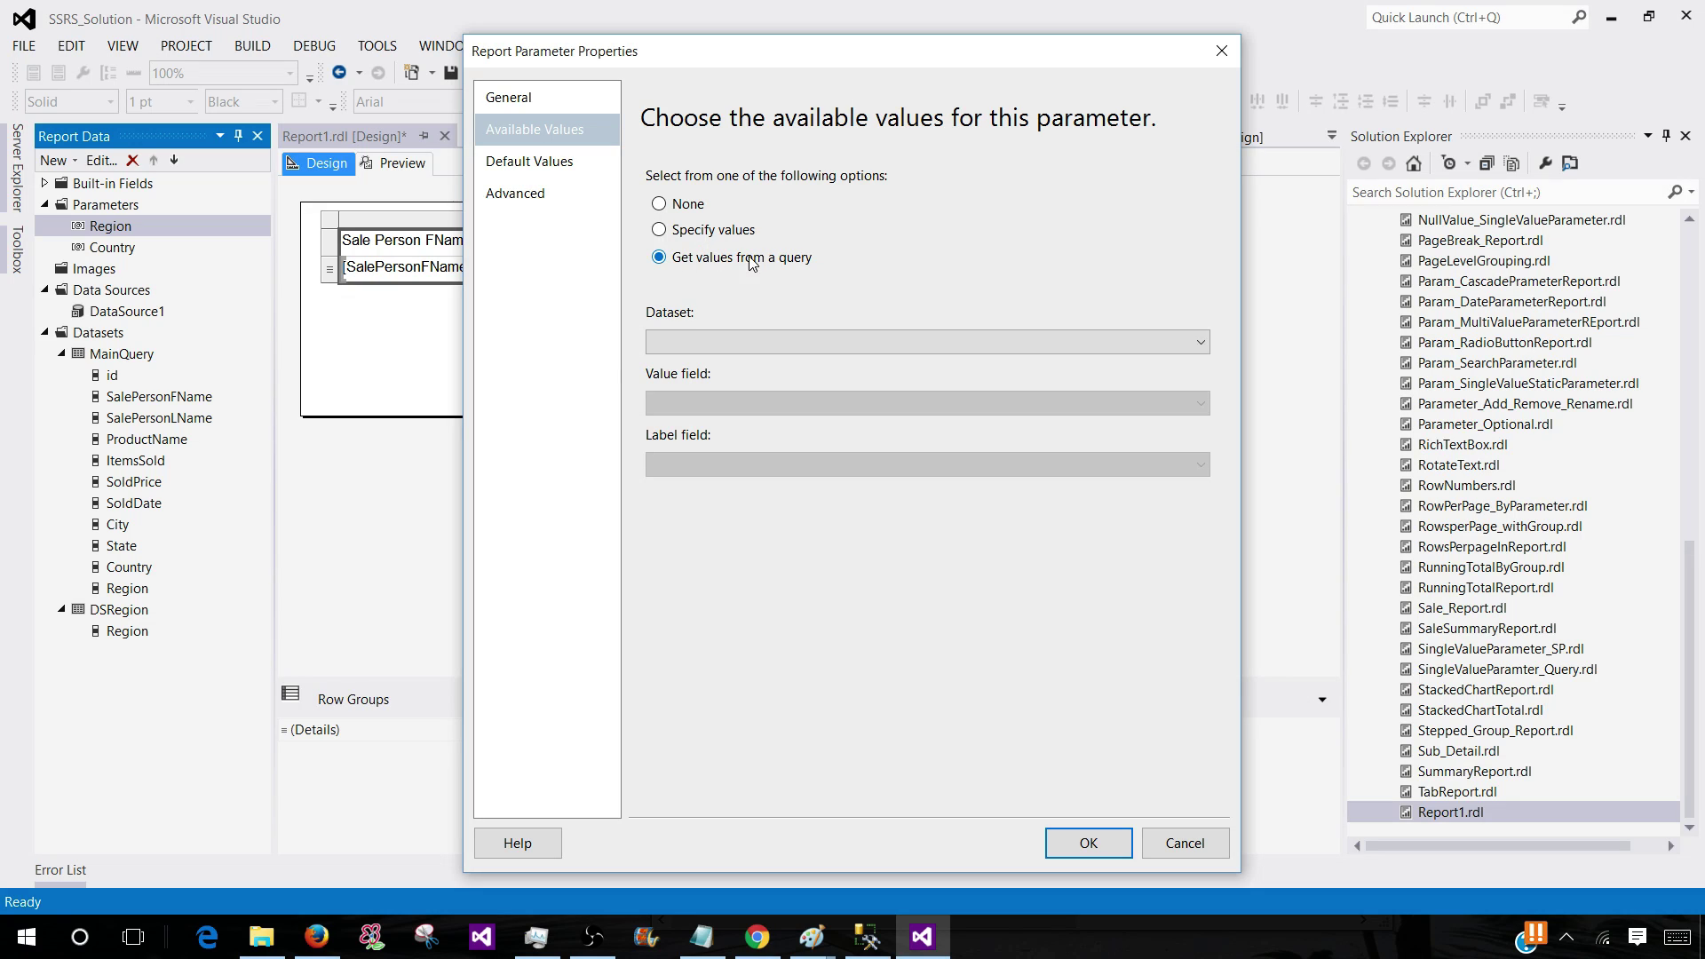
pyautogui.click(727, 343)
pyautogui.click(706, 381)
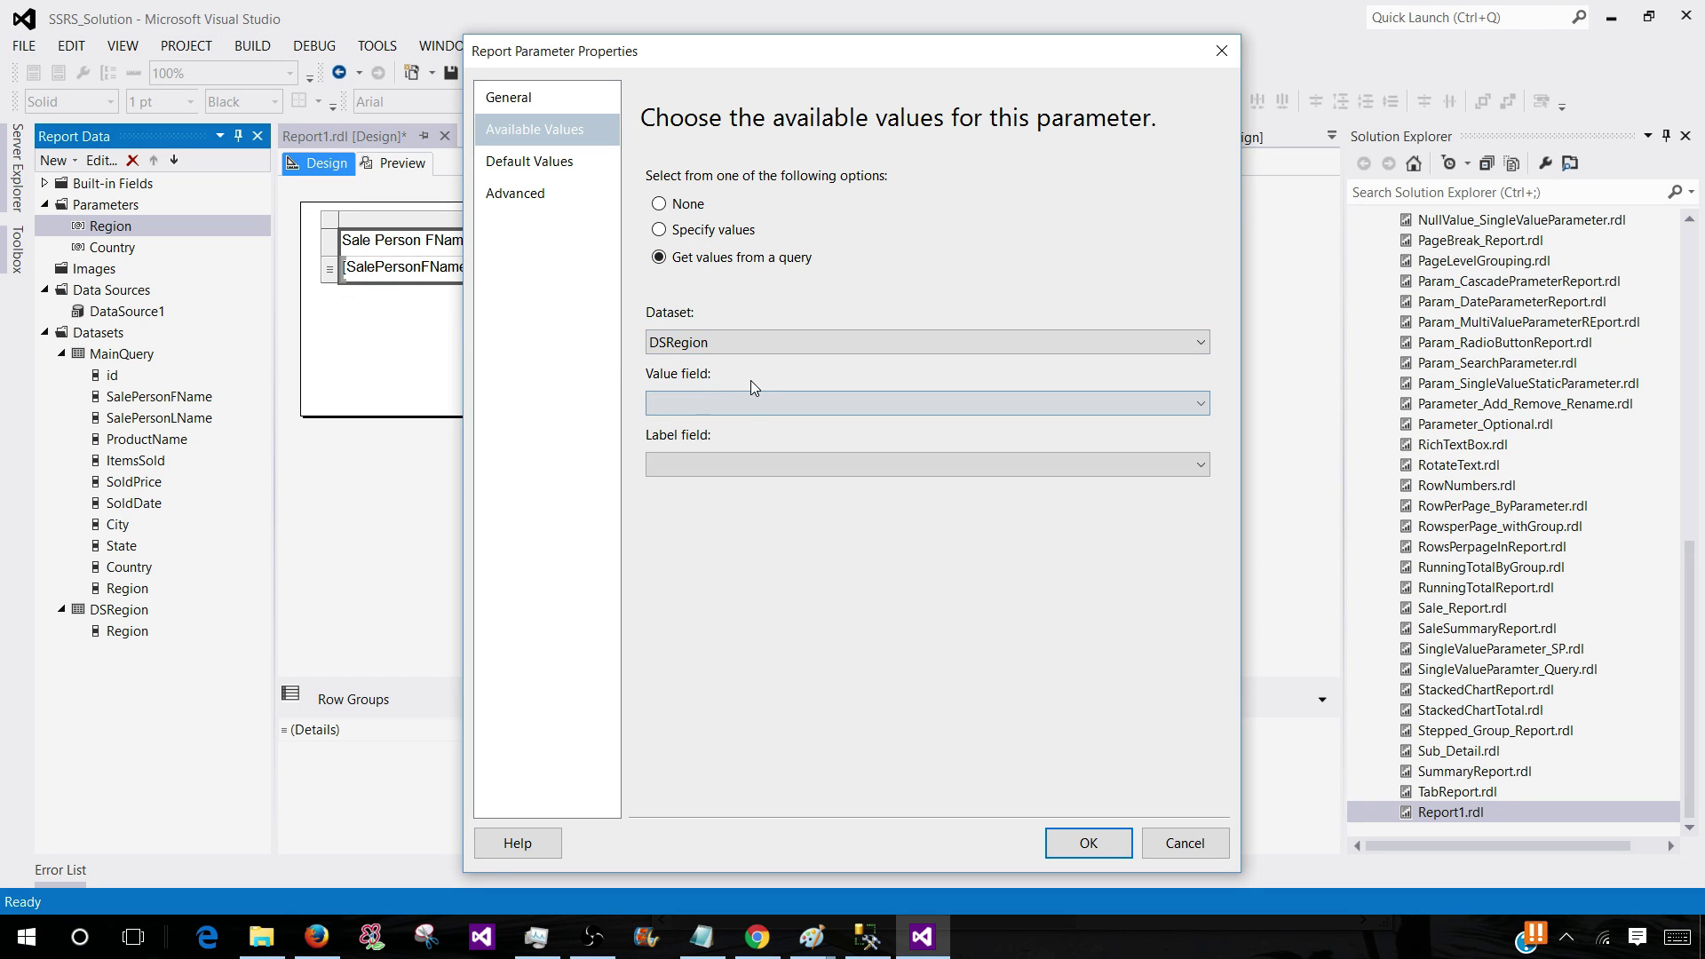
pyautogui.click(732, 396)
pyautogui.click(722, 419)
pyautogui.click(750, 464)
pyautogui.click(764, 490)
pyautogui.press('Return')
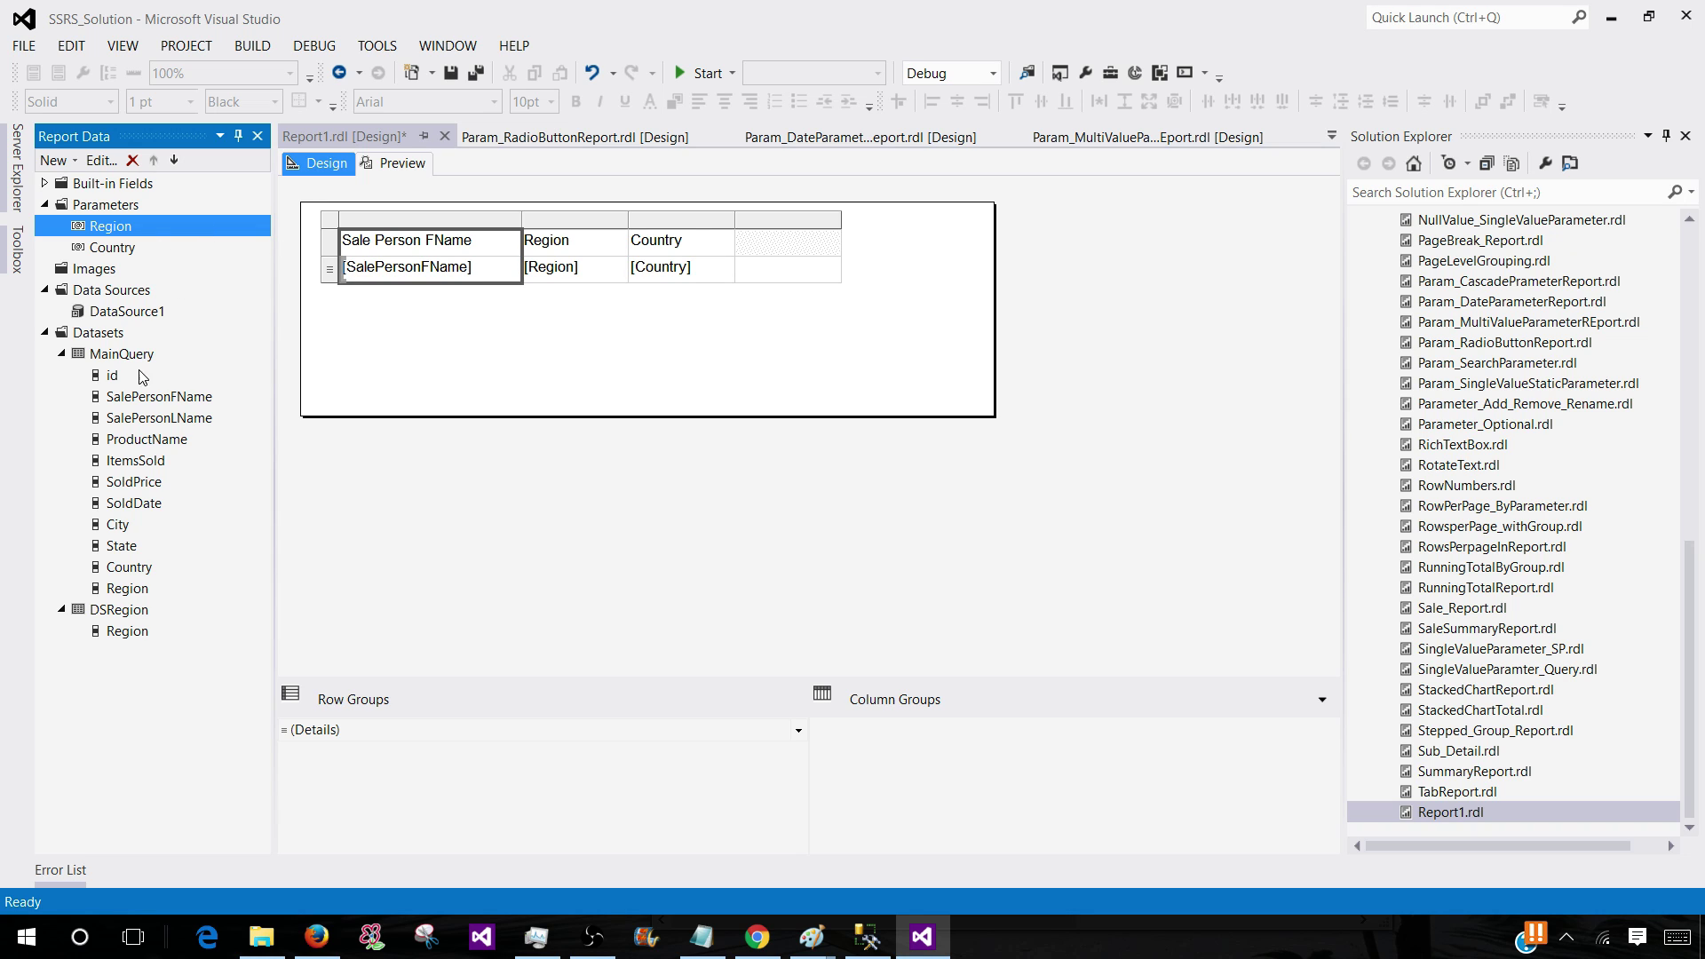
pyautogui.doubleClick(108, 356)
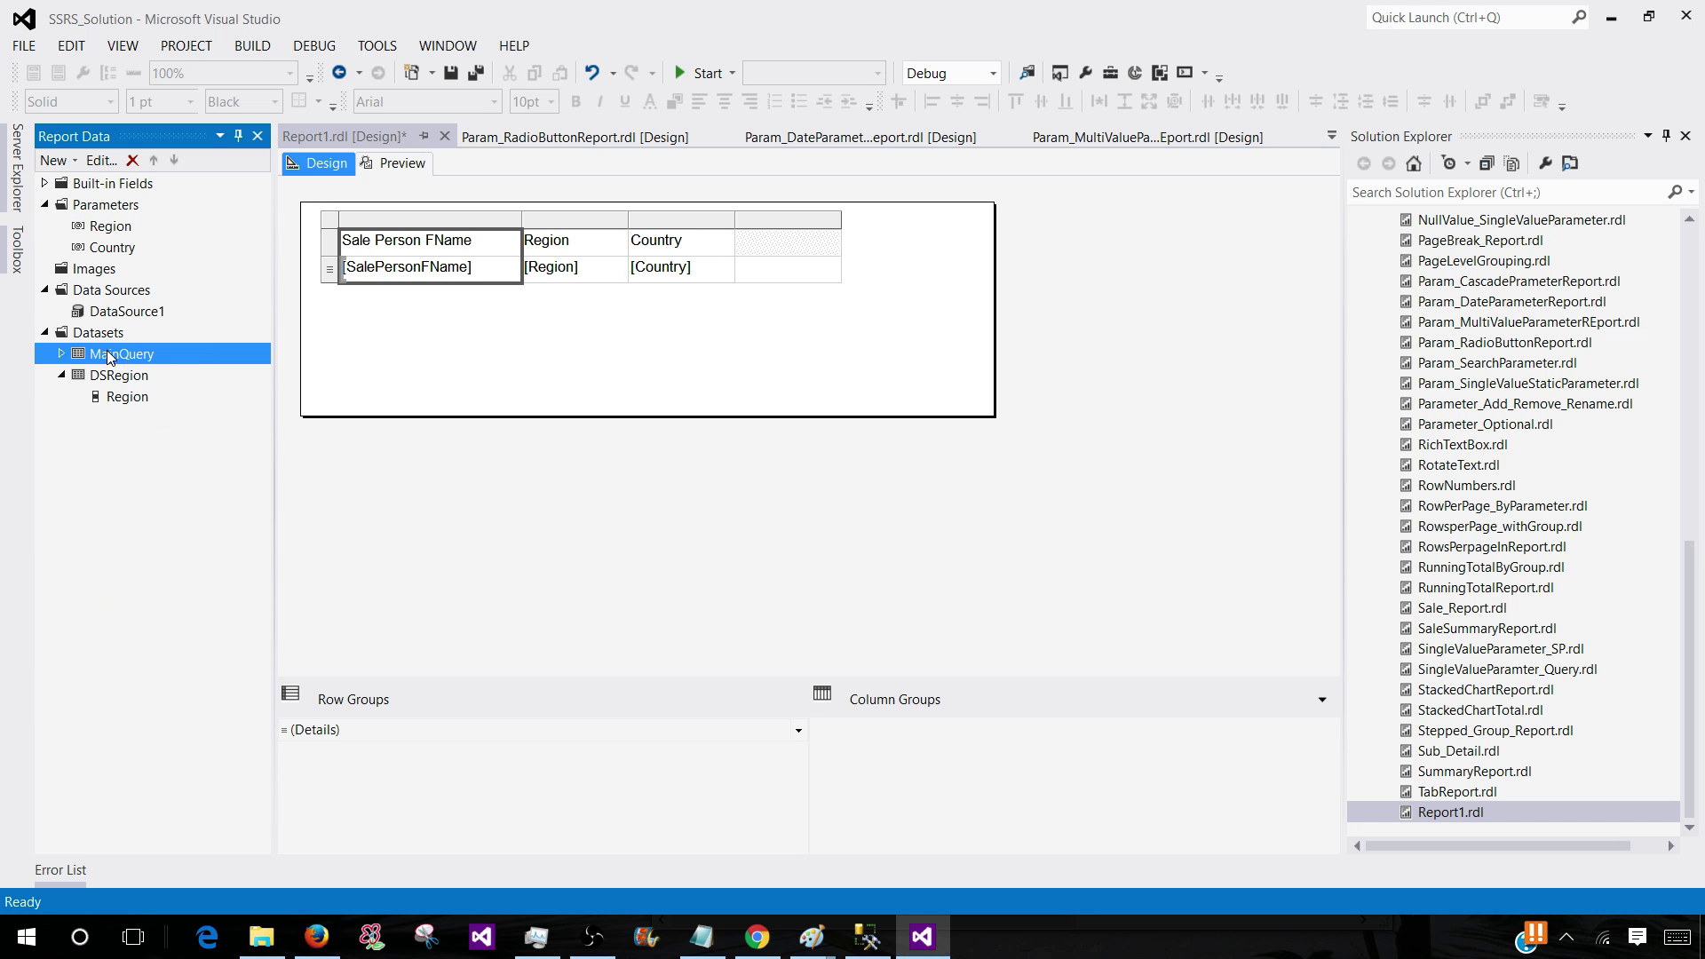
pyautogui.click(734, 495)
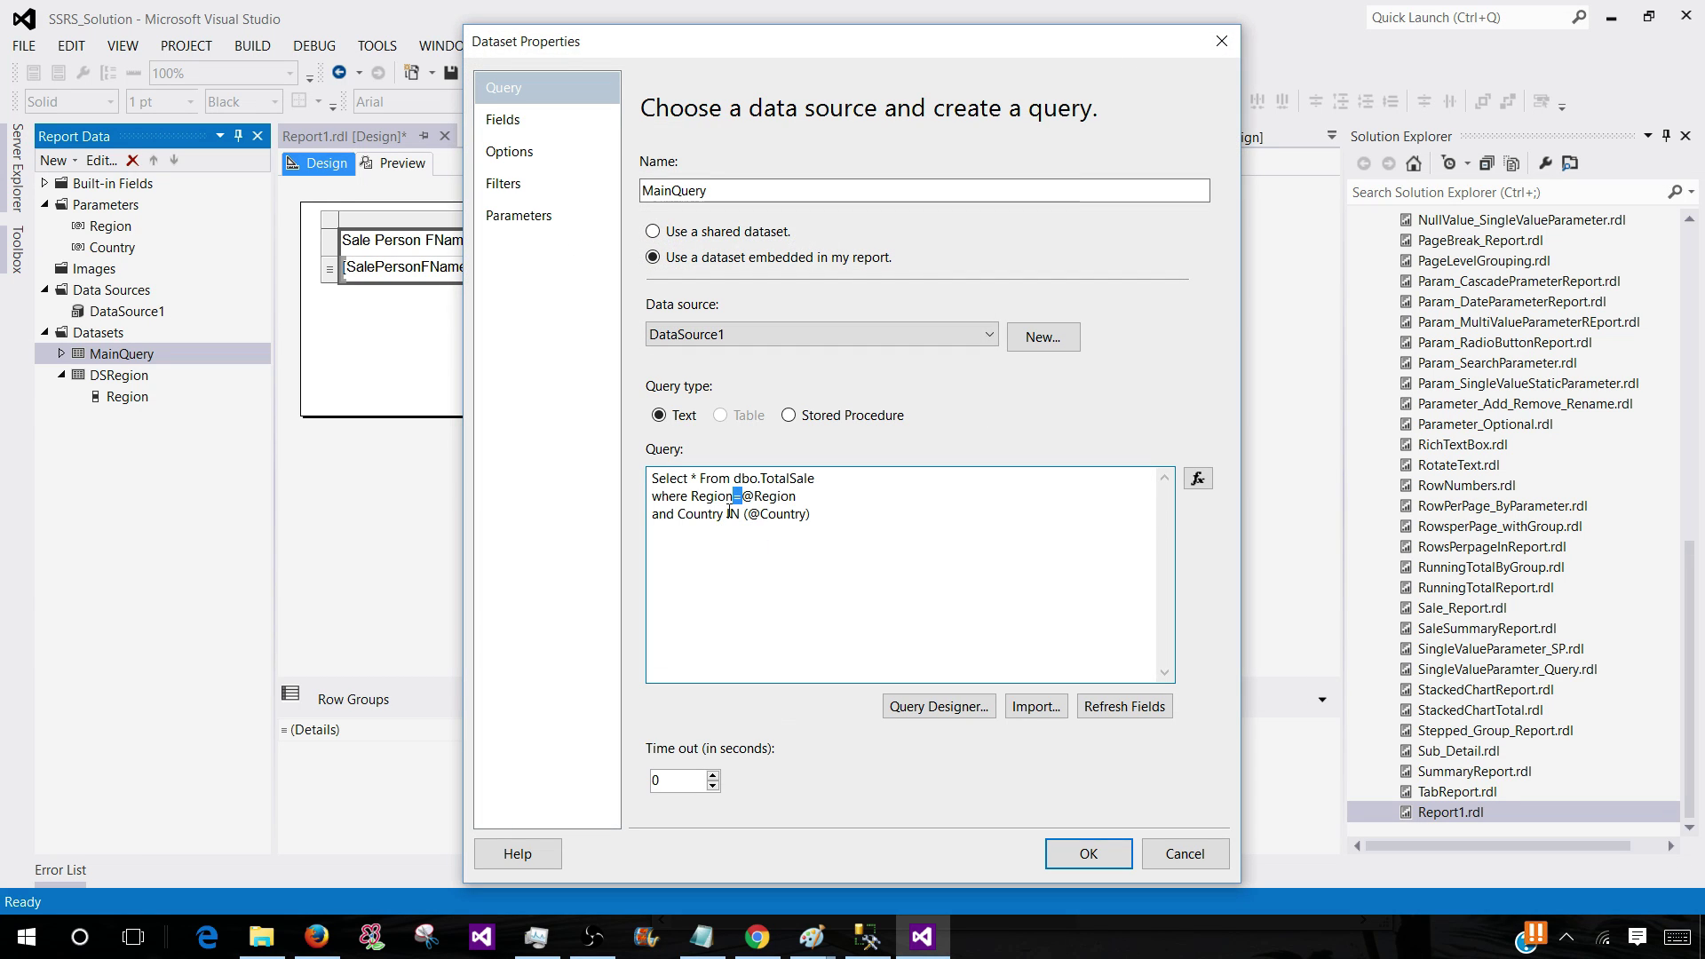
pyautogui.click(741, 497)
pyautogui.moveTo(733, 498); pyautogui.dragTo(756, 497)
pyautogui.click(827, 570)
pyautogui.click(1185, 853)
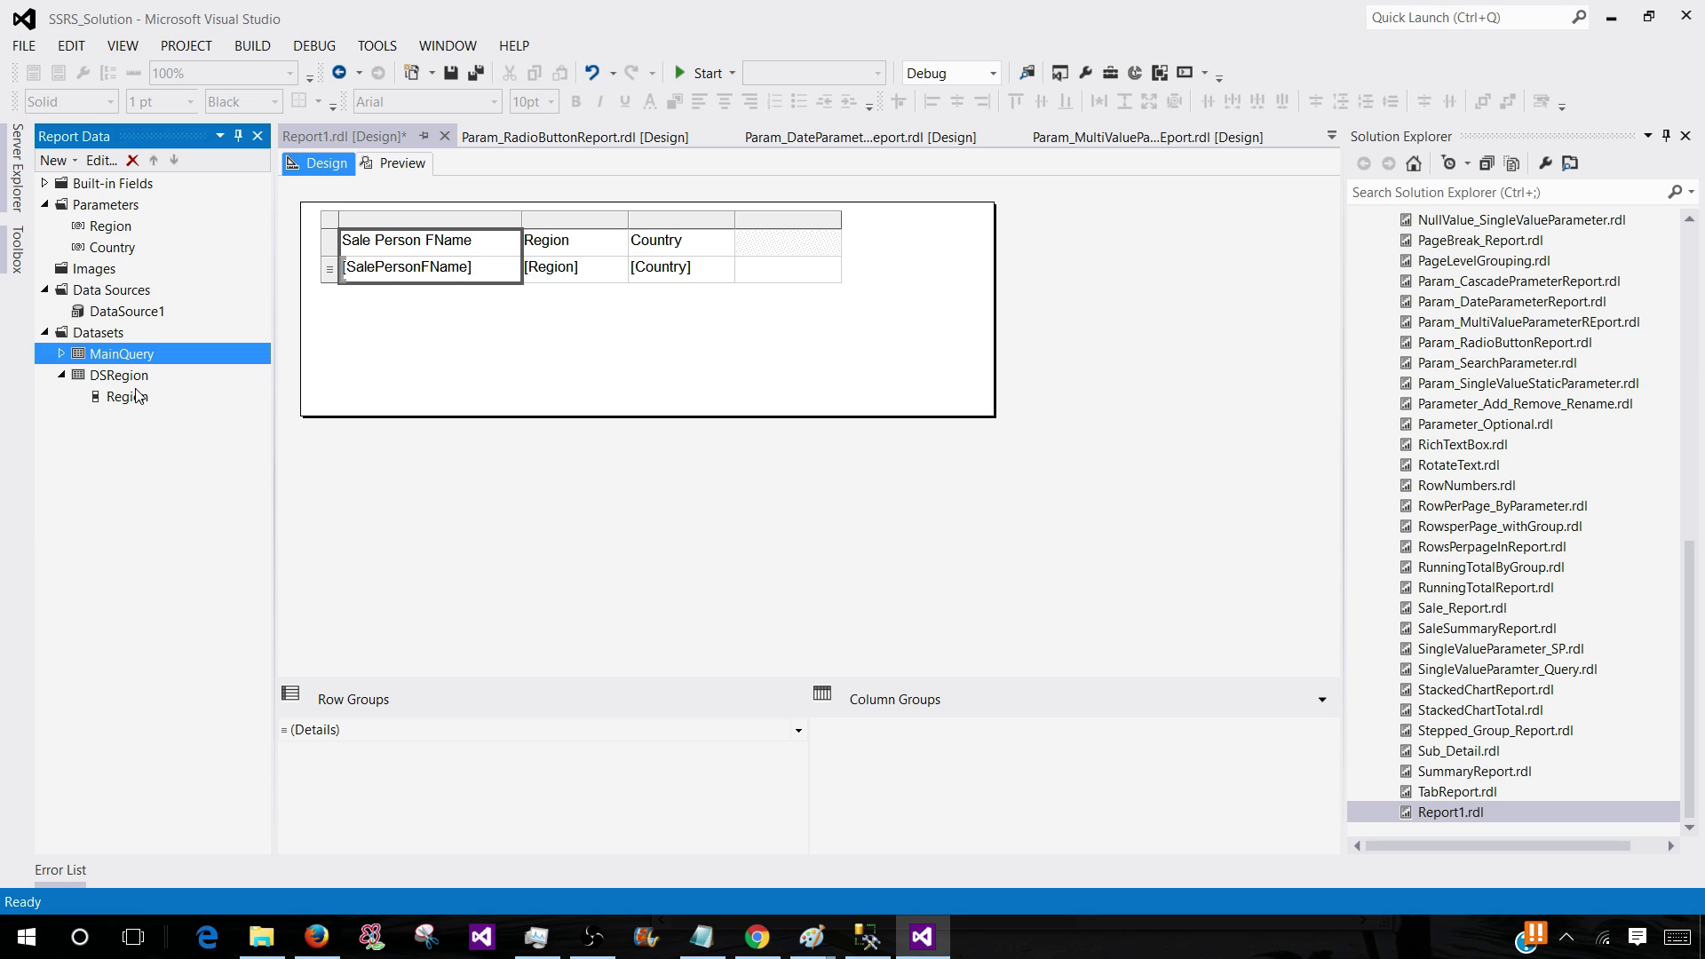
pyautogui.click(112, 251)
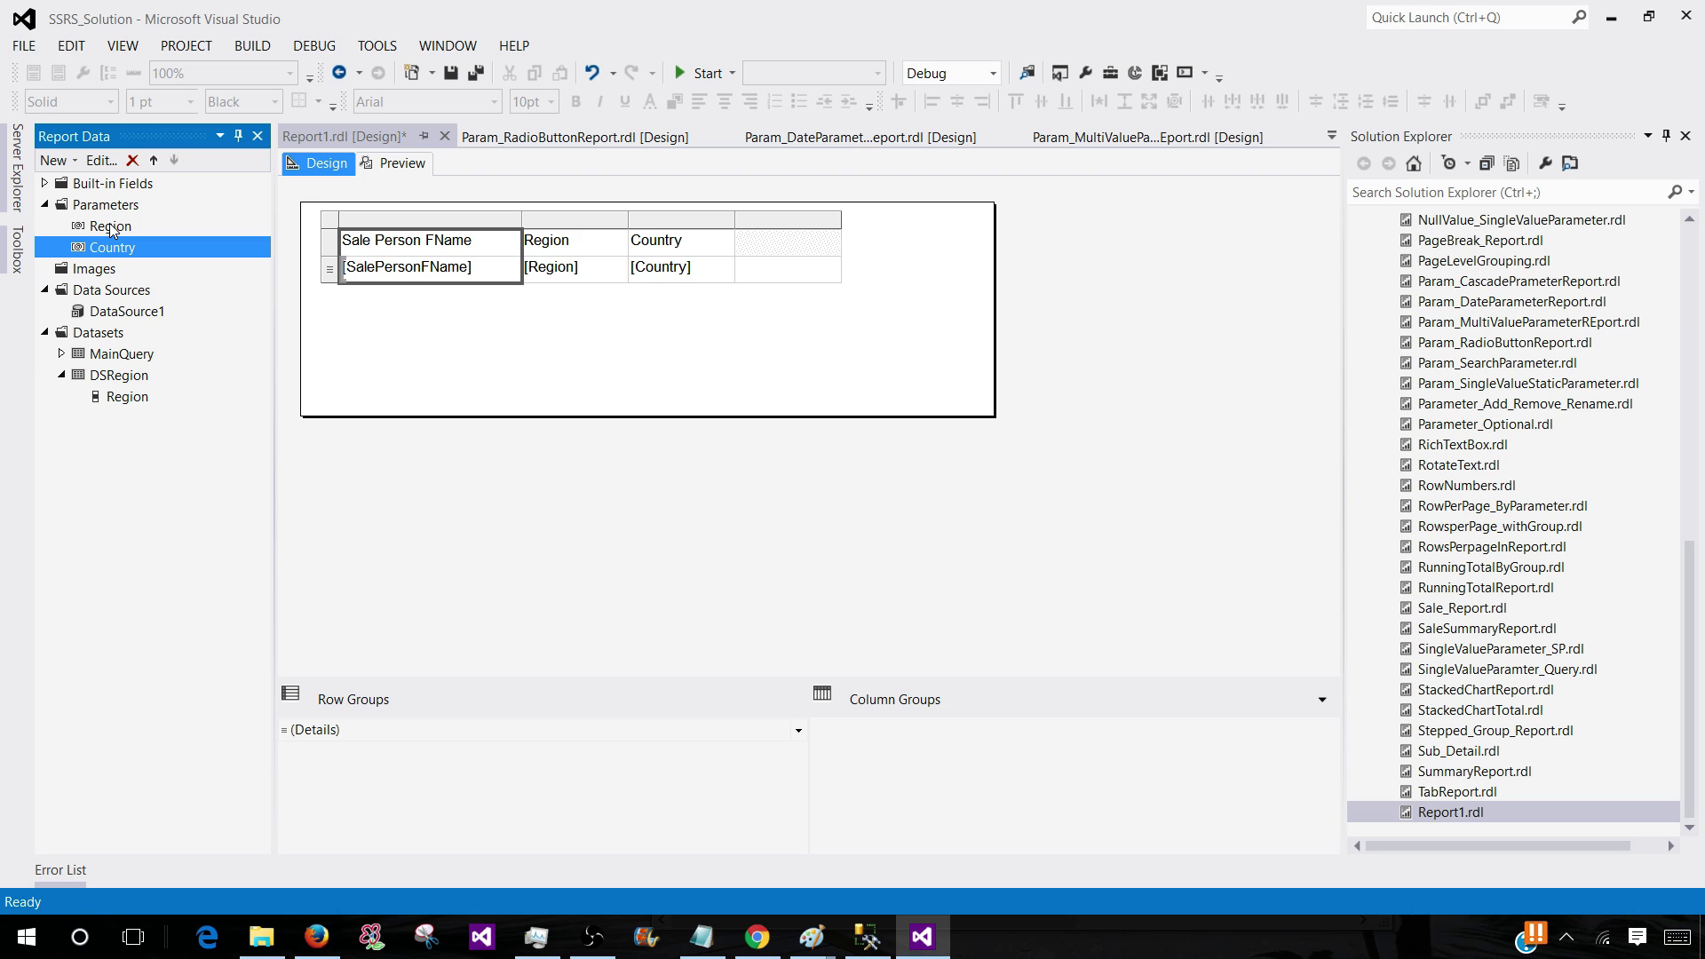
# Start an embedded dataset named DSCountry on DataSource1
pyautogui.click(99, 335)
pyautogui.rightClick(101, 337)
pyautogui.click(156, 345)
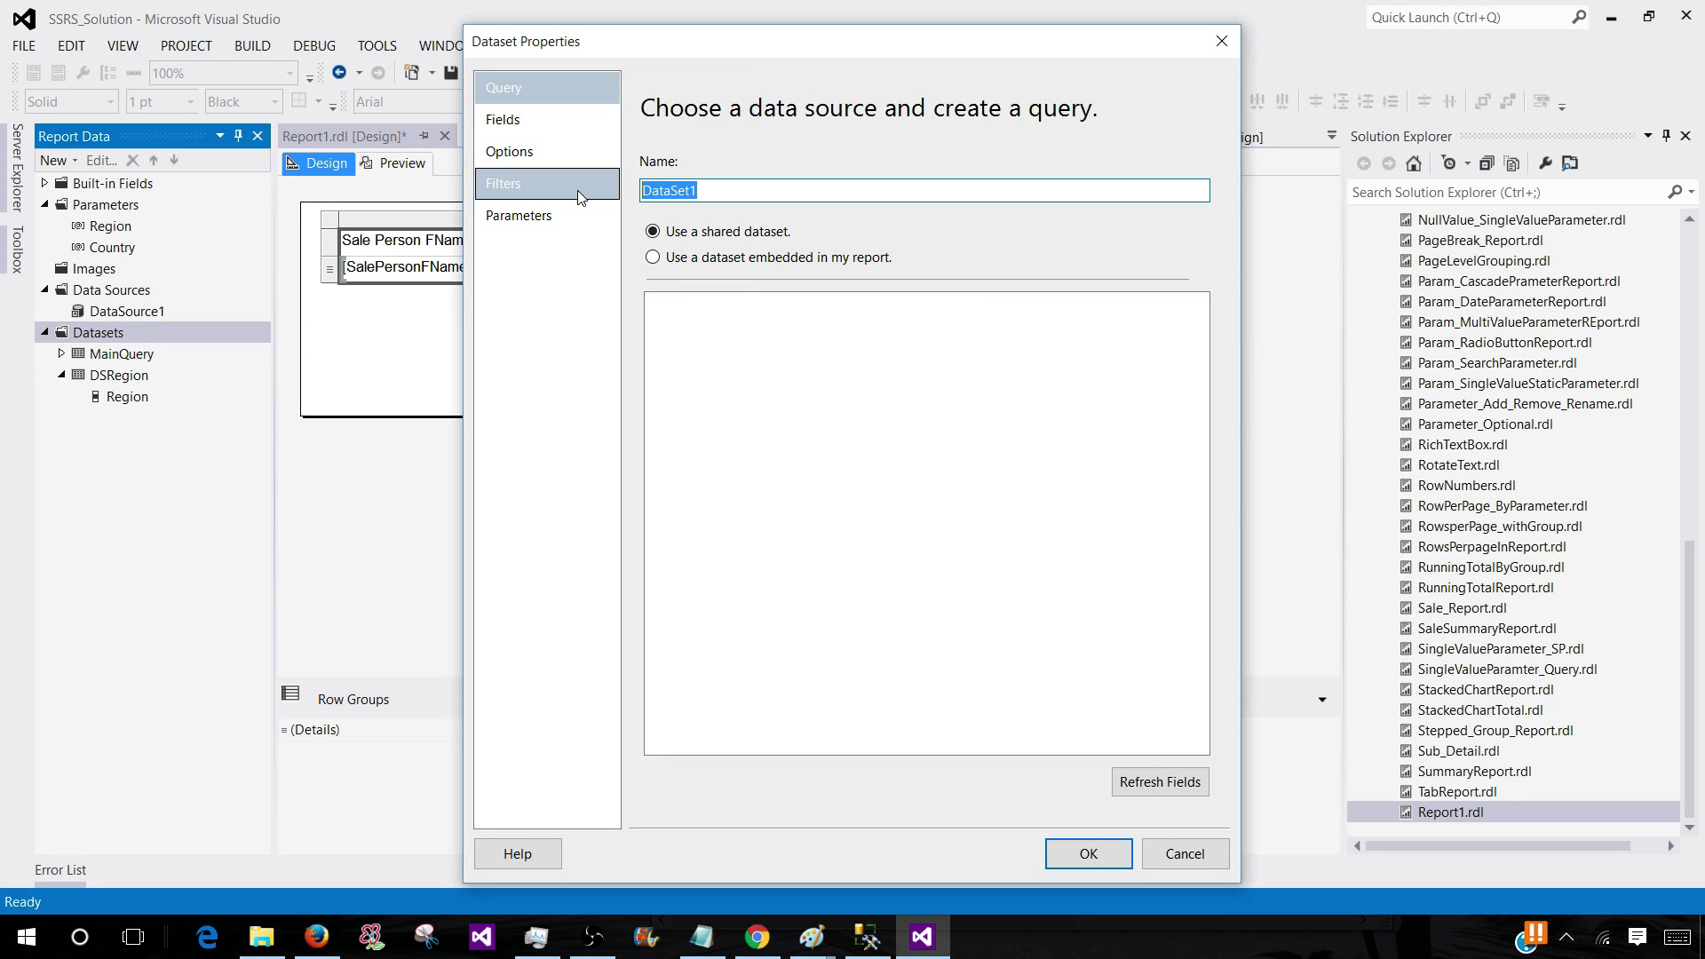
pyautogui.write('DSCountry')
pyautogui.click(693, 257)
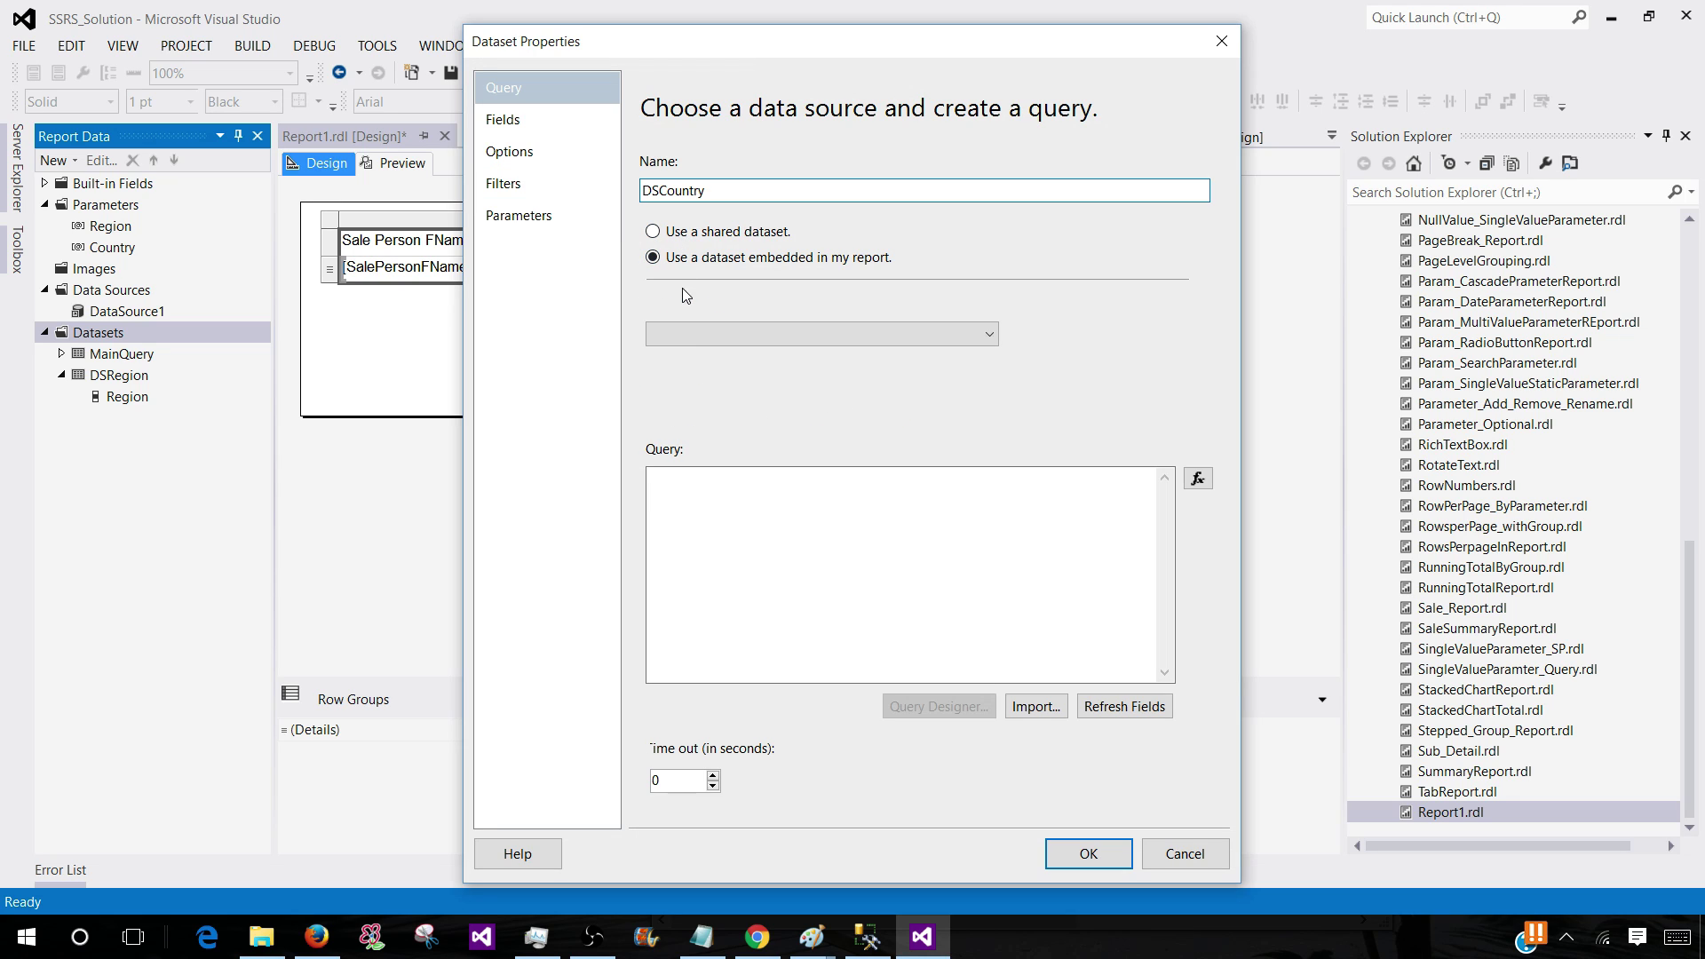
pyautogui.click(717, 334)
pyautogui.click(717, 358)
pyautogui.click(762, 529)
pyautogui.write('Select distinct Country ')
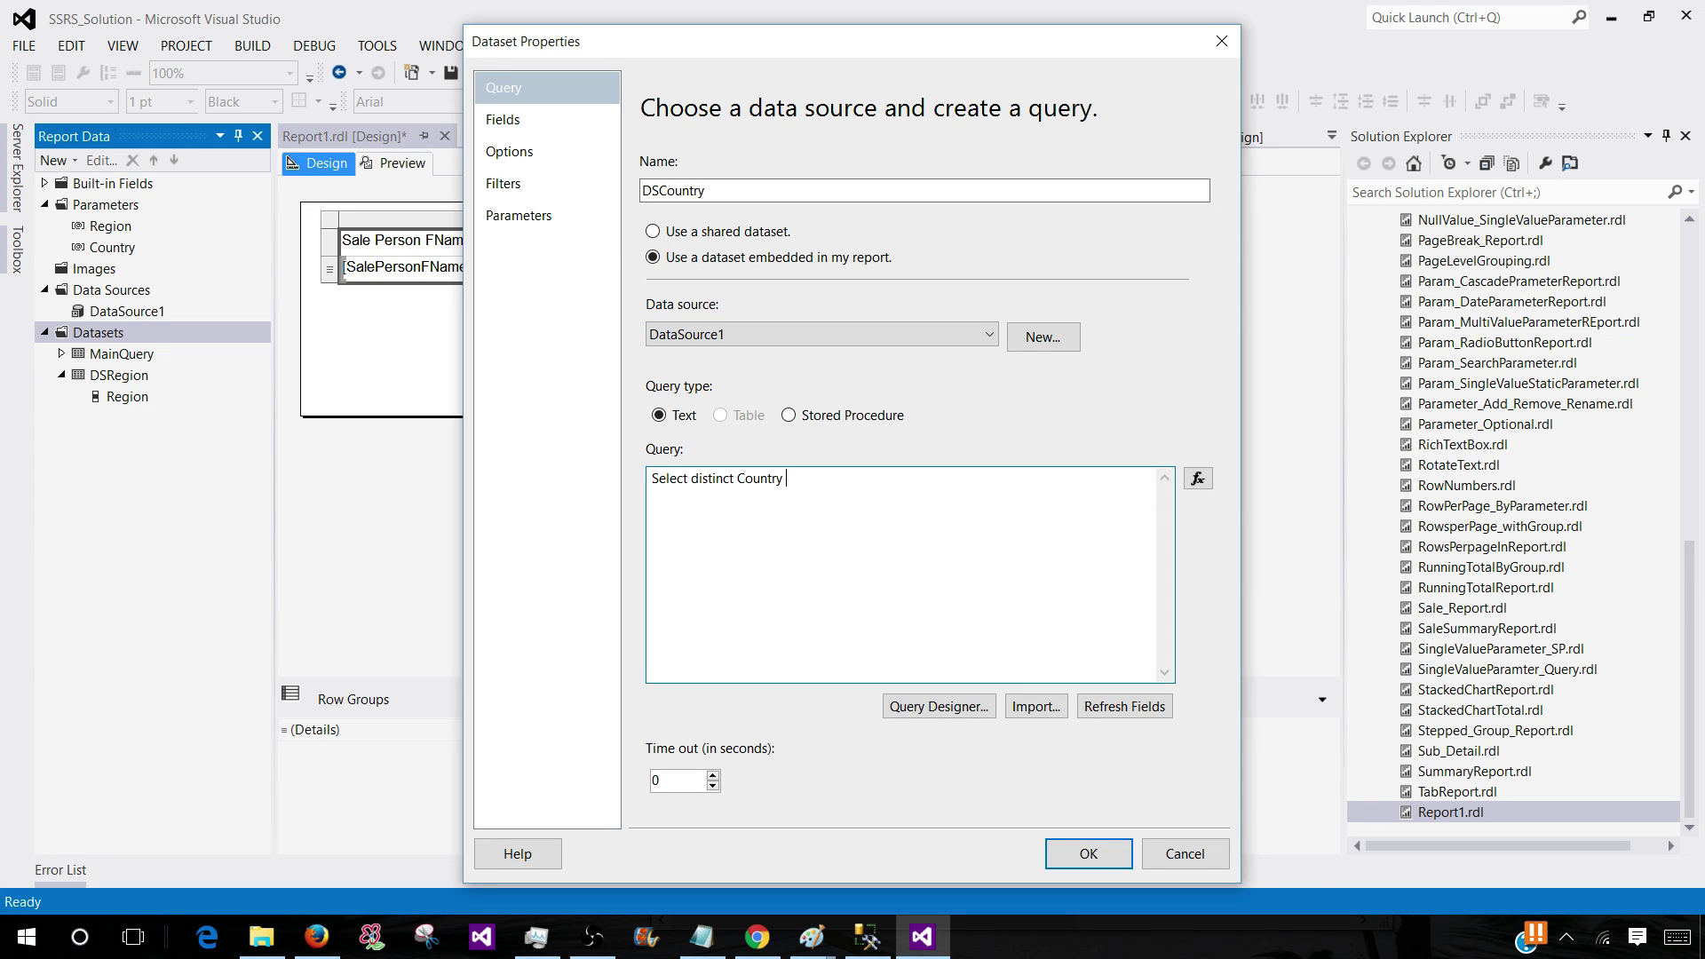
pyautogui.write('from dbo.TotalSale')
pyautogui.write('where Country')
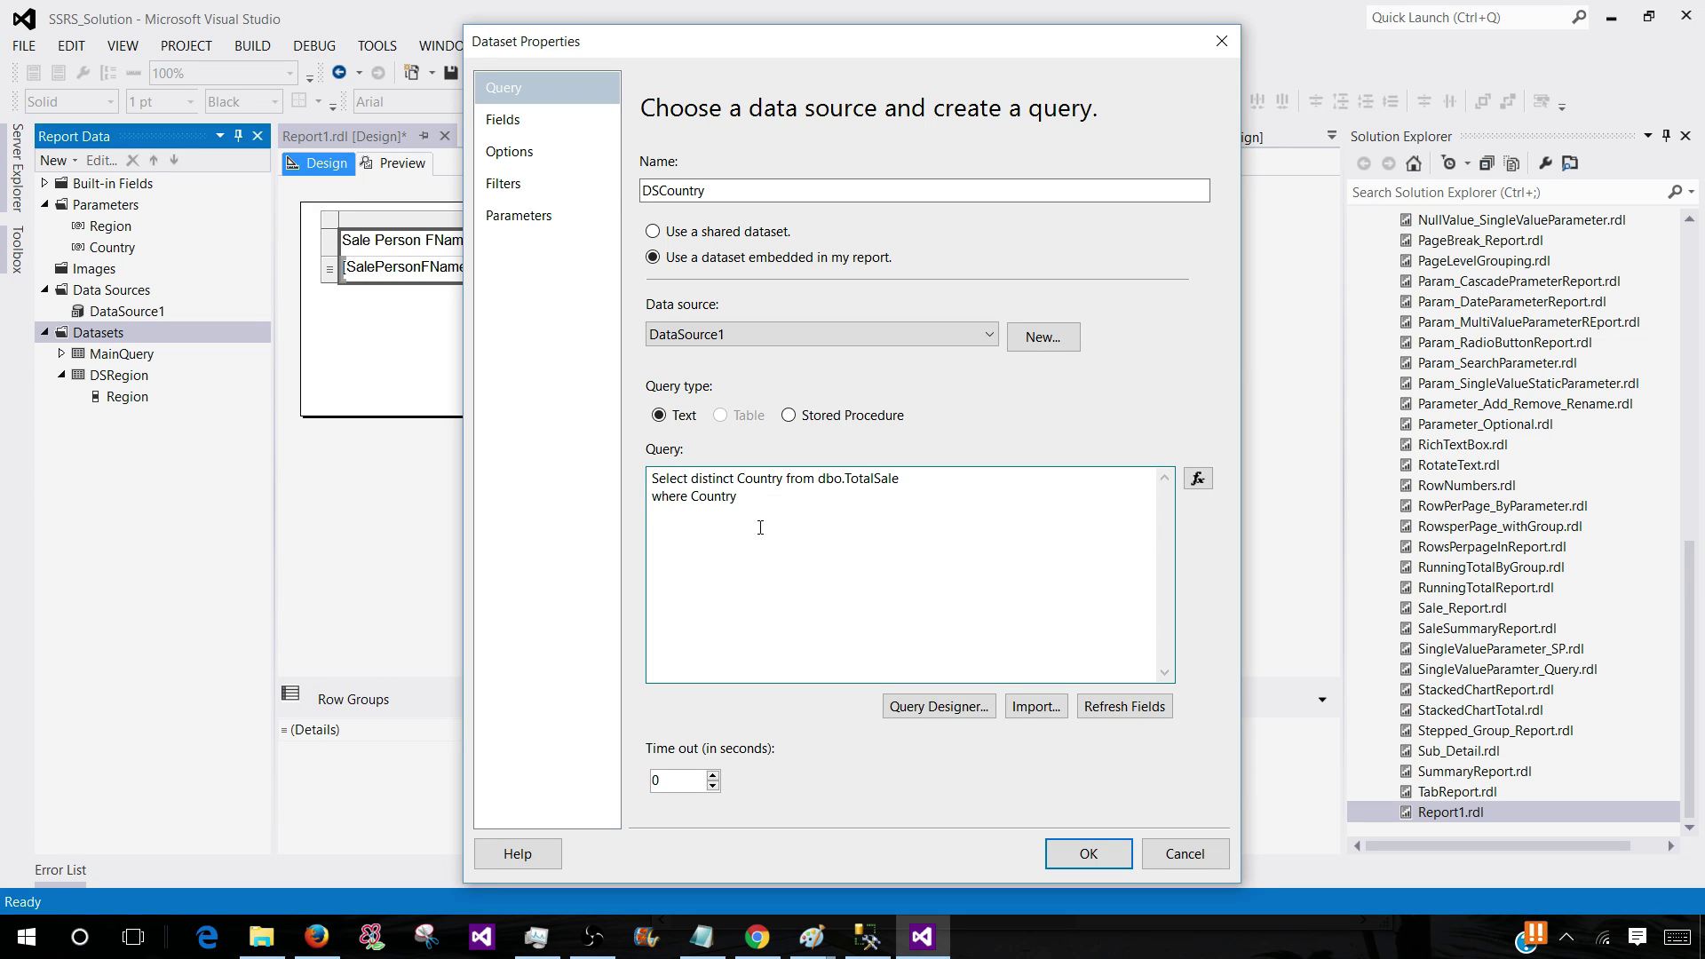
pyautogui.write('=')
pyautogui.press('BackSpace')
pyautogui.press('BackSpace')
pyautogui.press('BackSpace')
pyautogui.press('BackSpace')
pyautogui.press('BackSpace')
pyautogui.press('BackSpace')
pyautogui.press('BackSpace')
pyautogui.press('BackSpace')
pyautogui.write('Region')
pyautogui.write('=@Region')
pyautogui.doubleClick(748, 482)
pyautogui.moveTo(742, 499); pyautogui.dragTo(801, 500)
pyautogui.click(800, 504)
pyautogui.click(1069, 858)
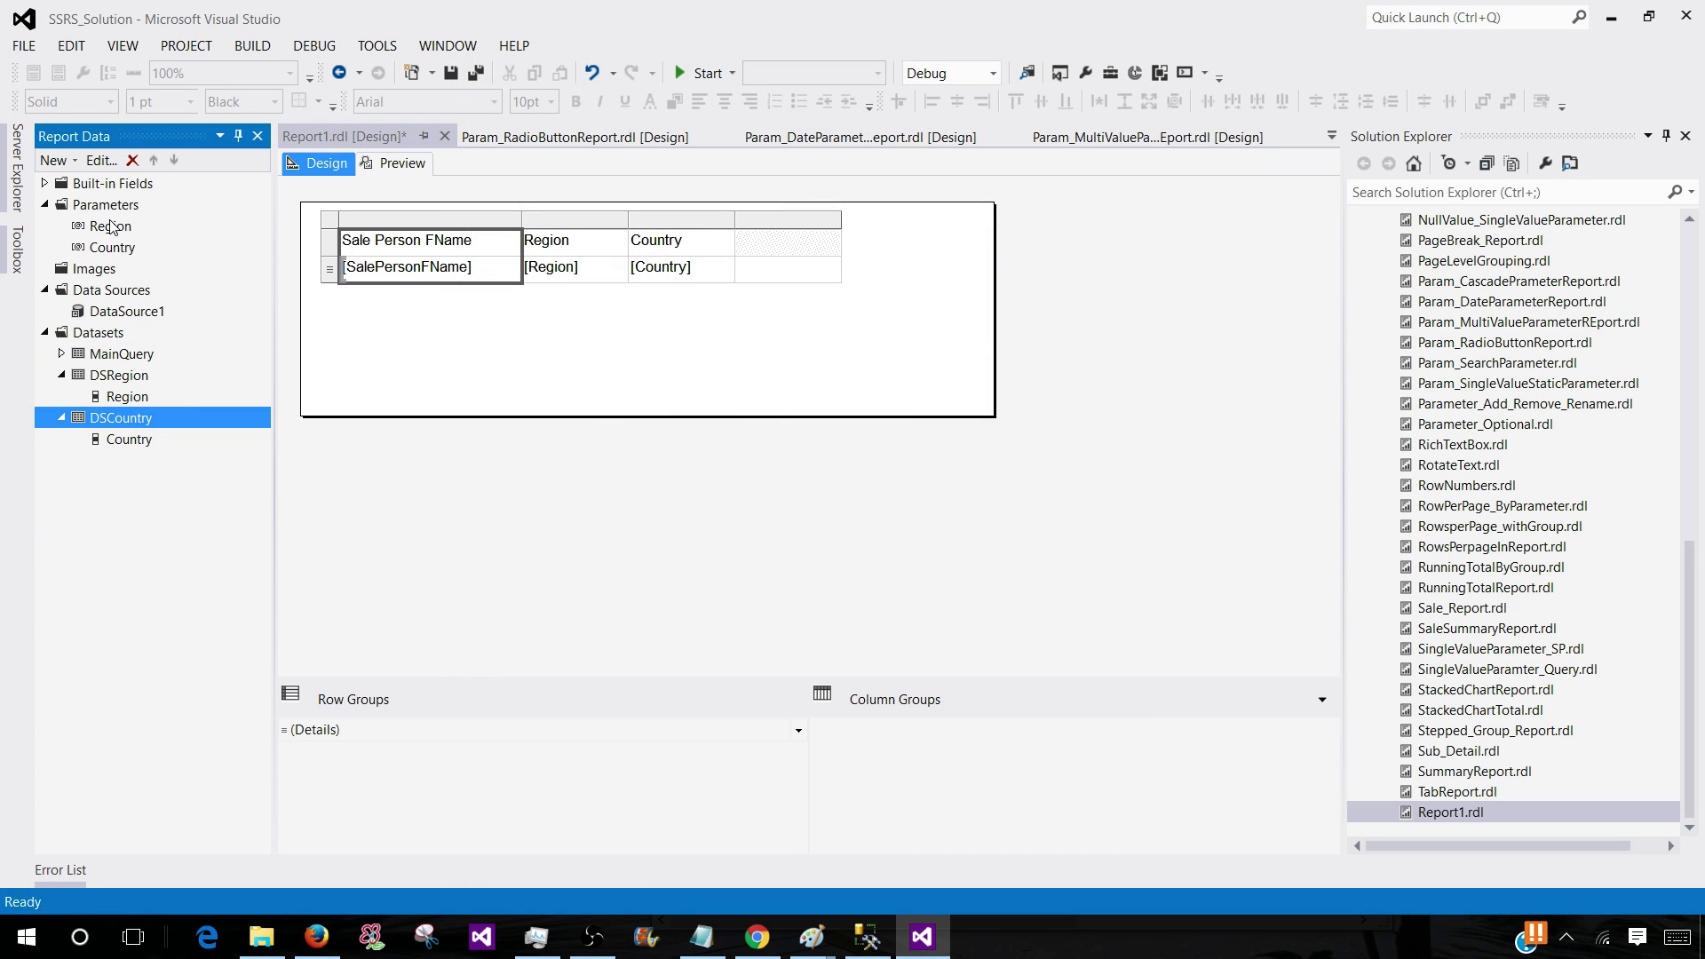
# Set Country's available values from query DSCountry, with Country as value and label field
pyautogui.click(114, 247)
pyautogui.rightClick(133, 250)
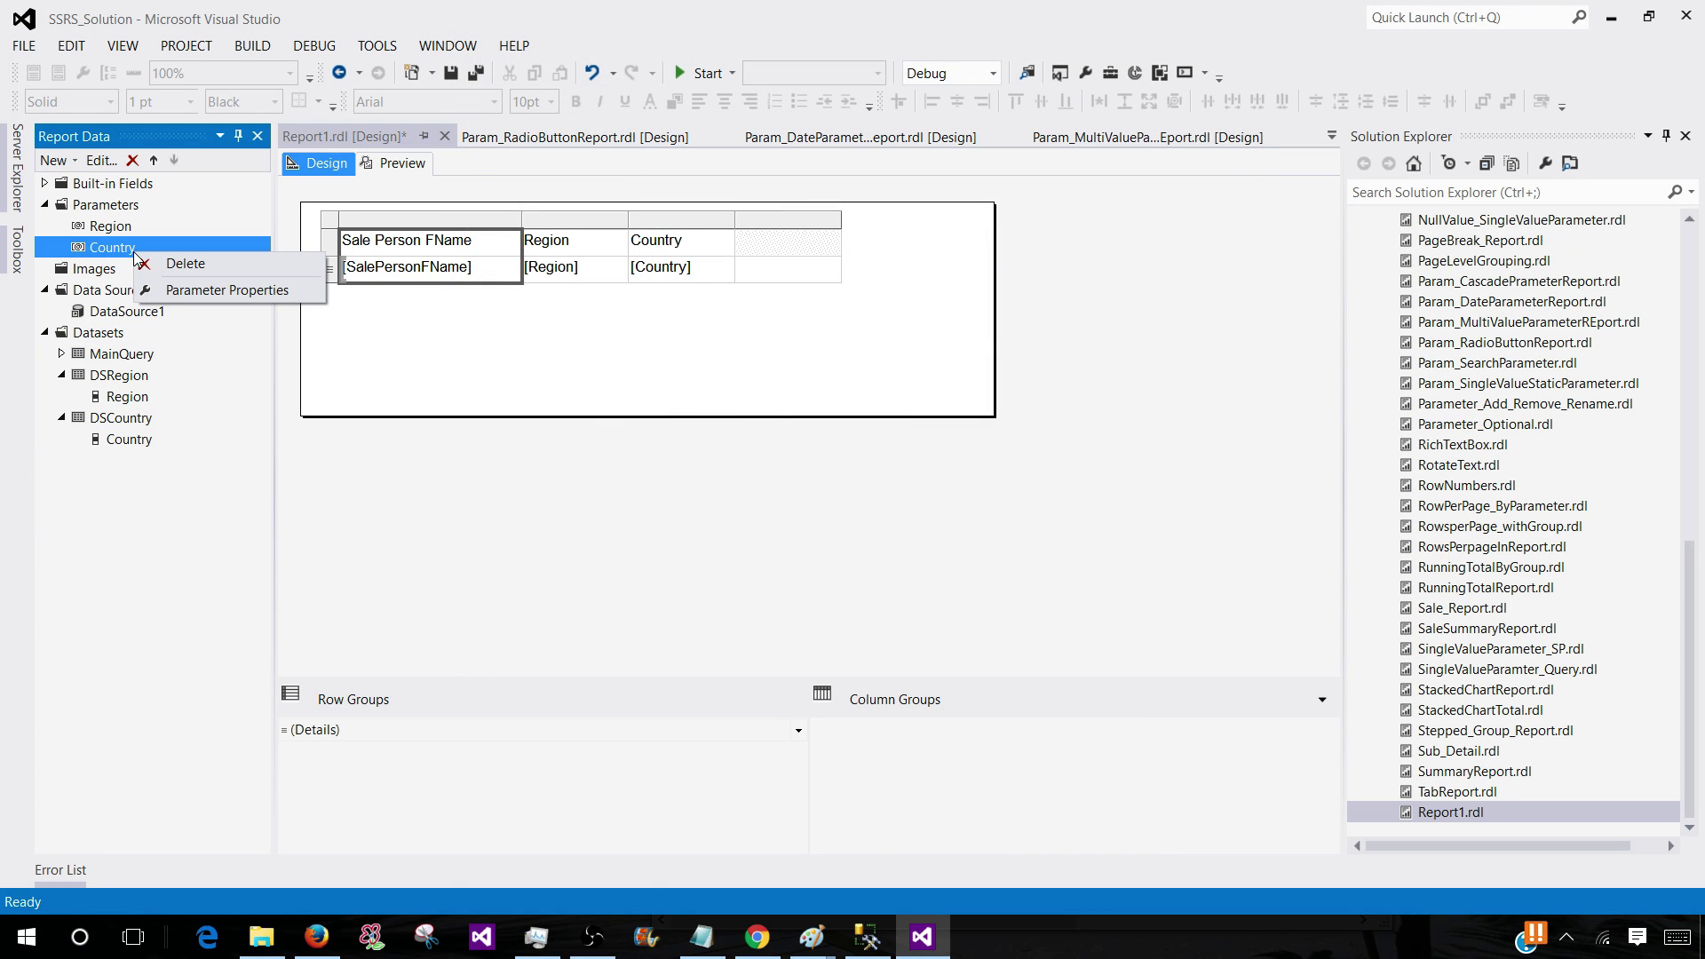
pyautogui.click(166, 296)
pyautogui.click(551, 130)
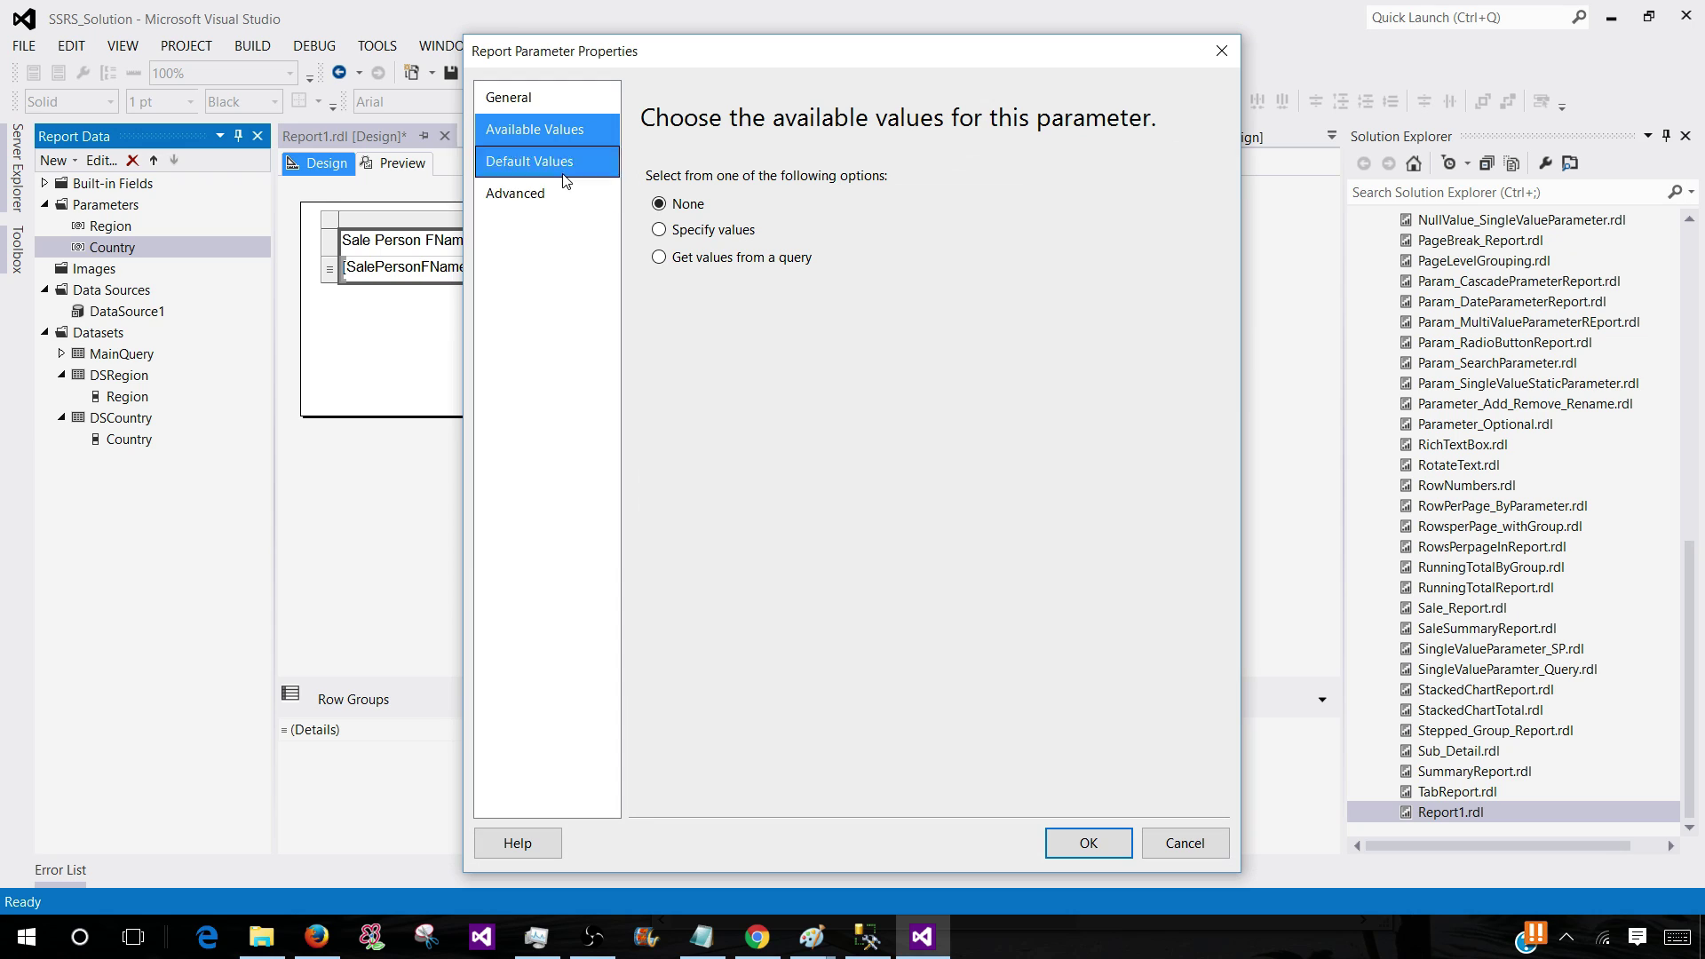
pyautogui.click(680, 263)
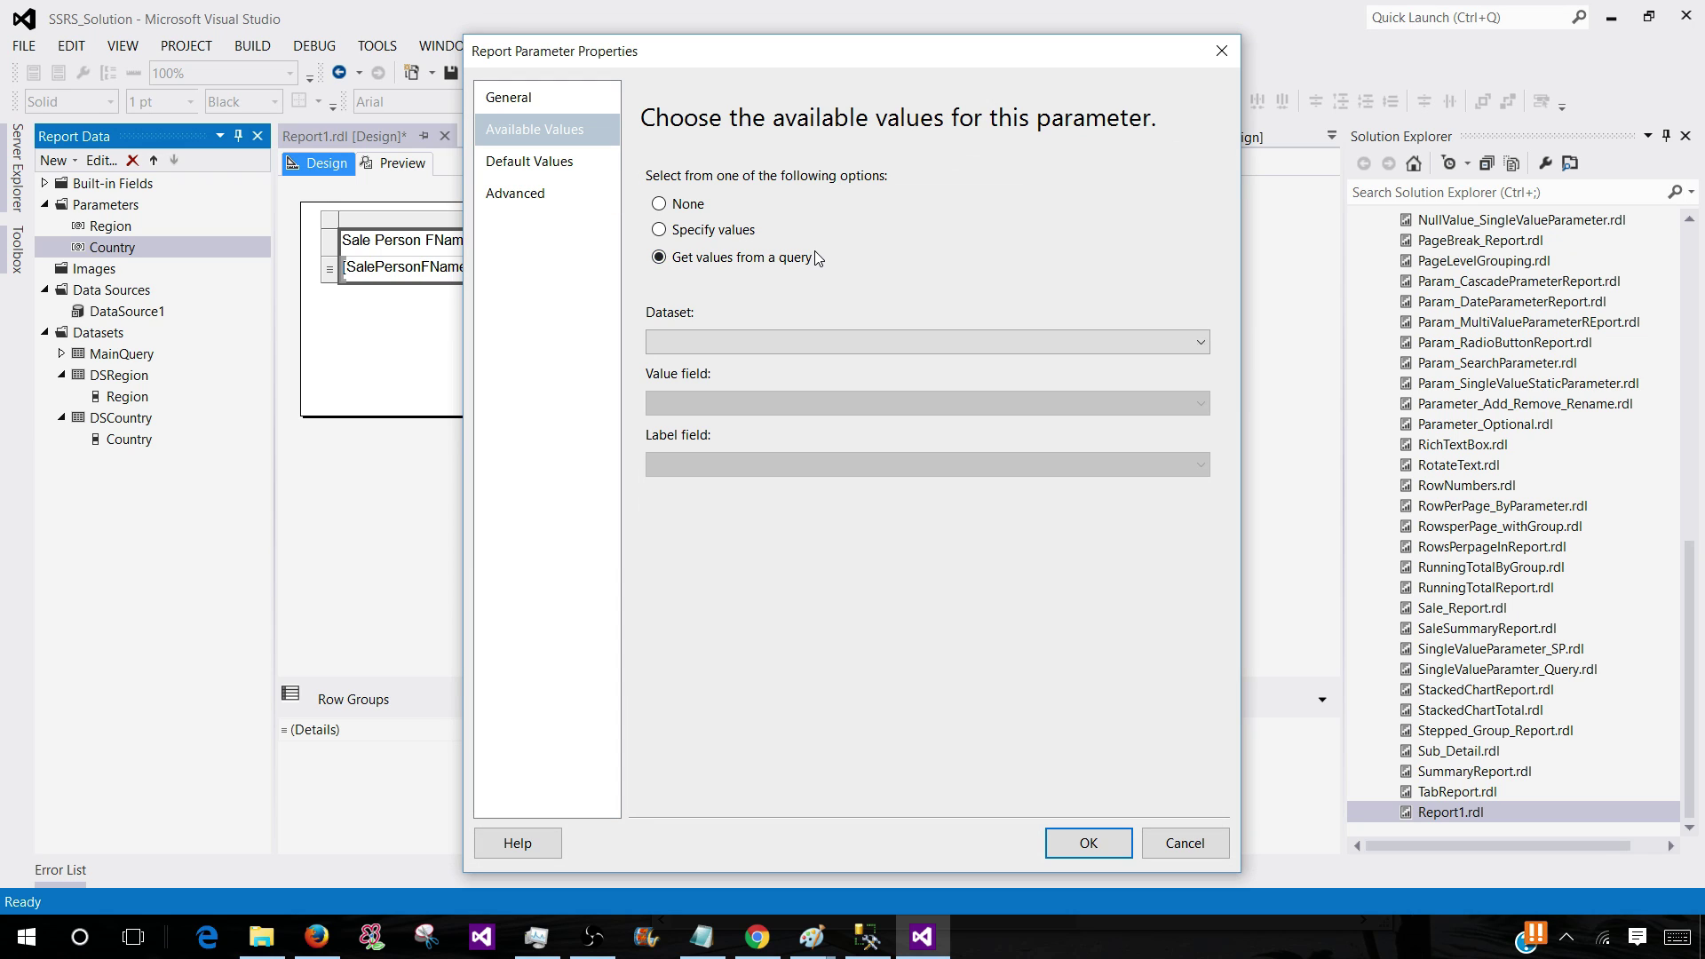
pyautogui.click(728, 343)
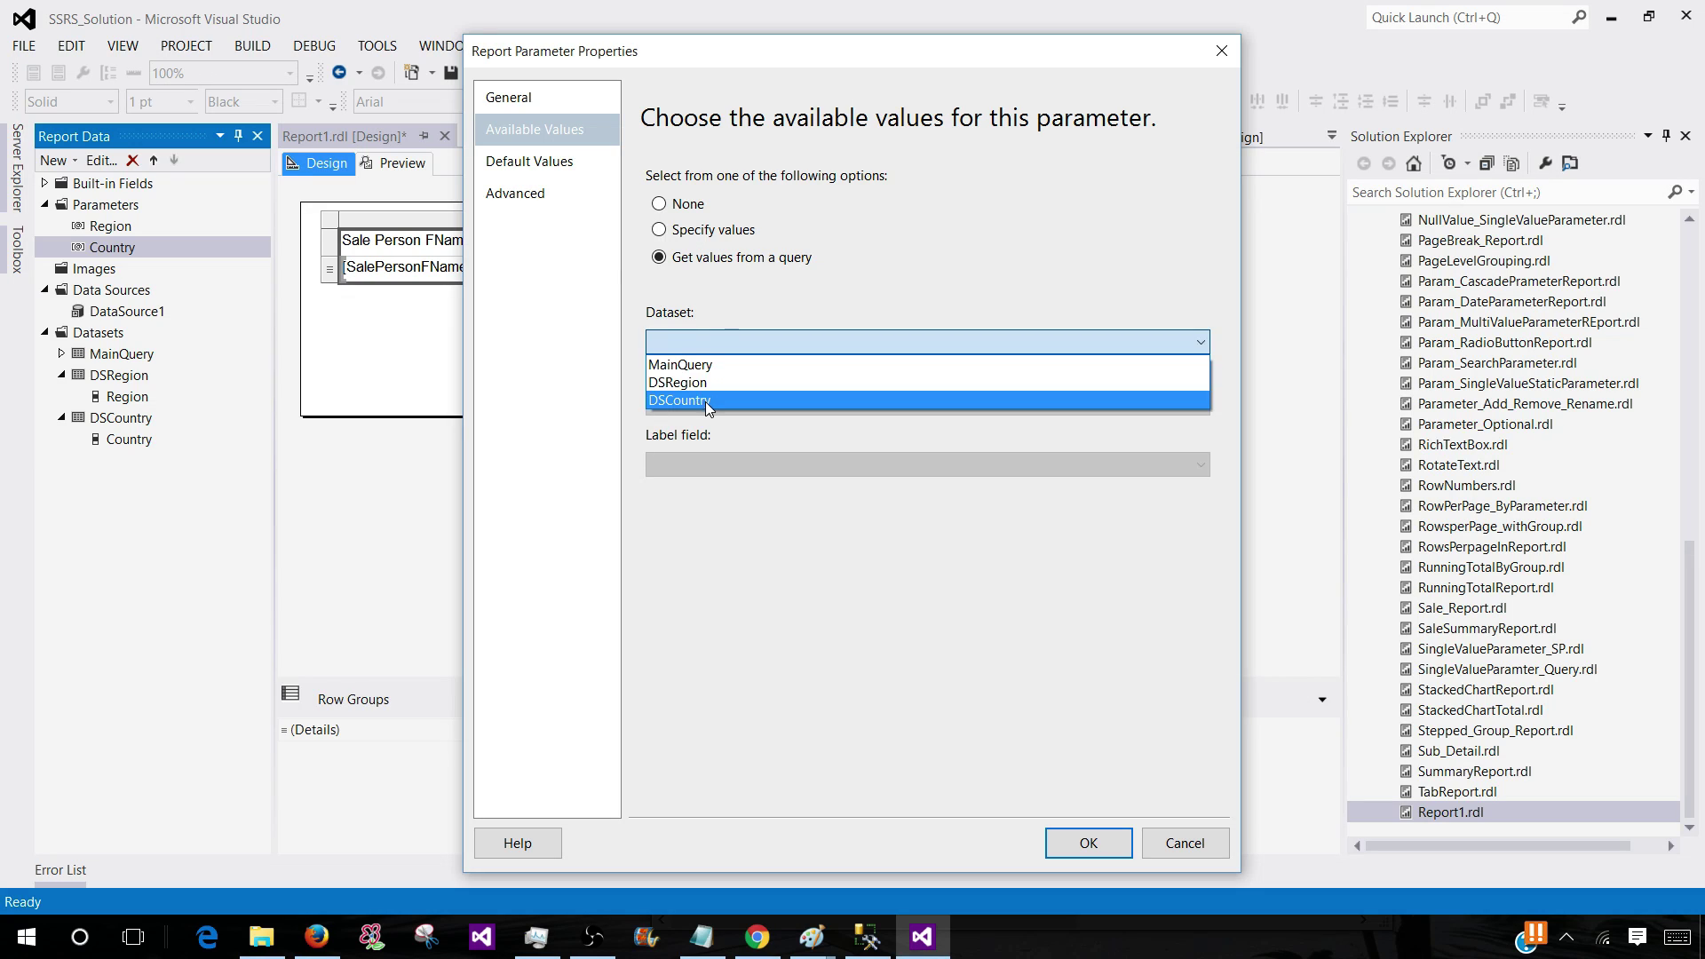
pyautogui.click(706, 402)
pyautogui.click(750, 399)
pyautogui.click(732, 423)
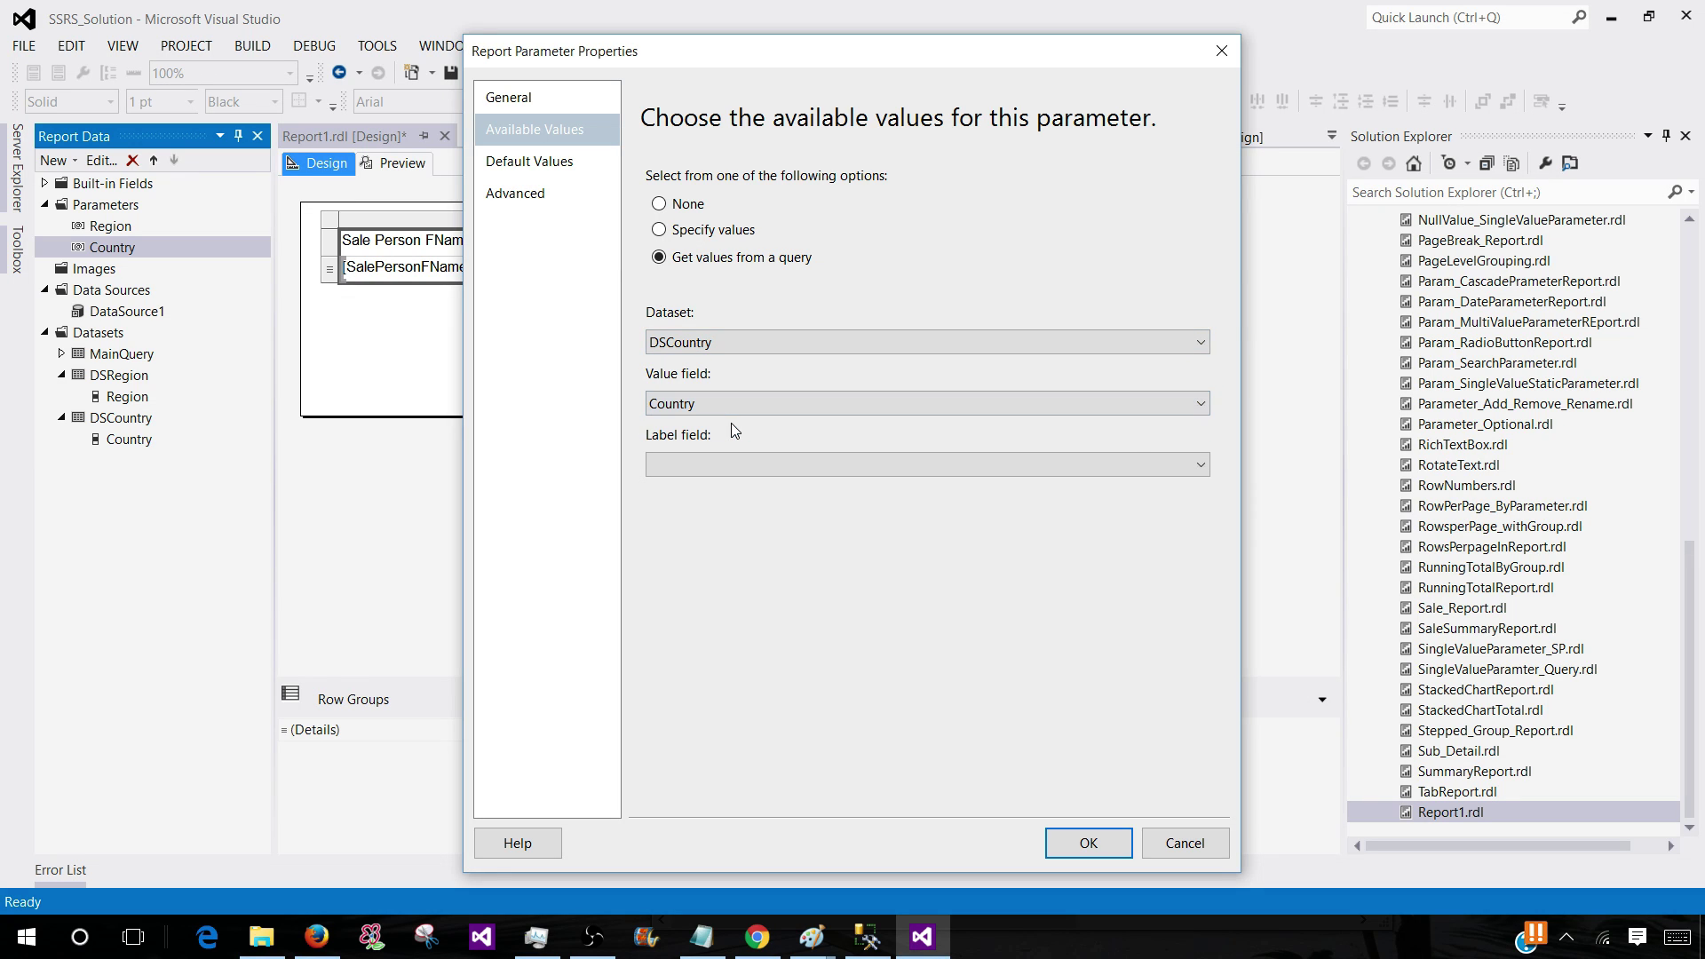
pyautogui.click(721, 457)
pyautogui.click(716, 488)
# Allow multiple values for Country, confirm, and preview the report
pyautogui.click(525, 101)
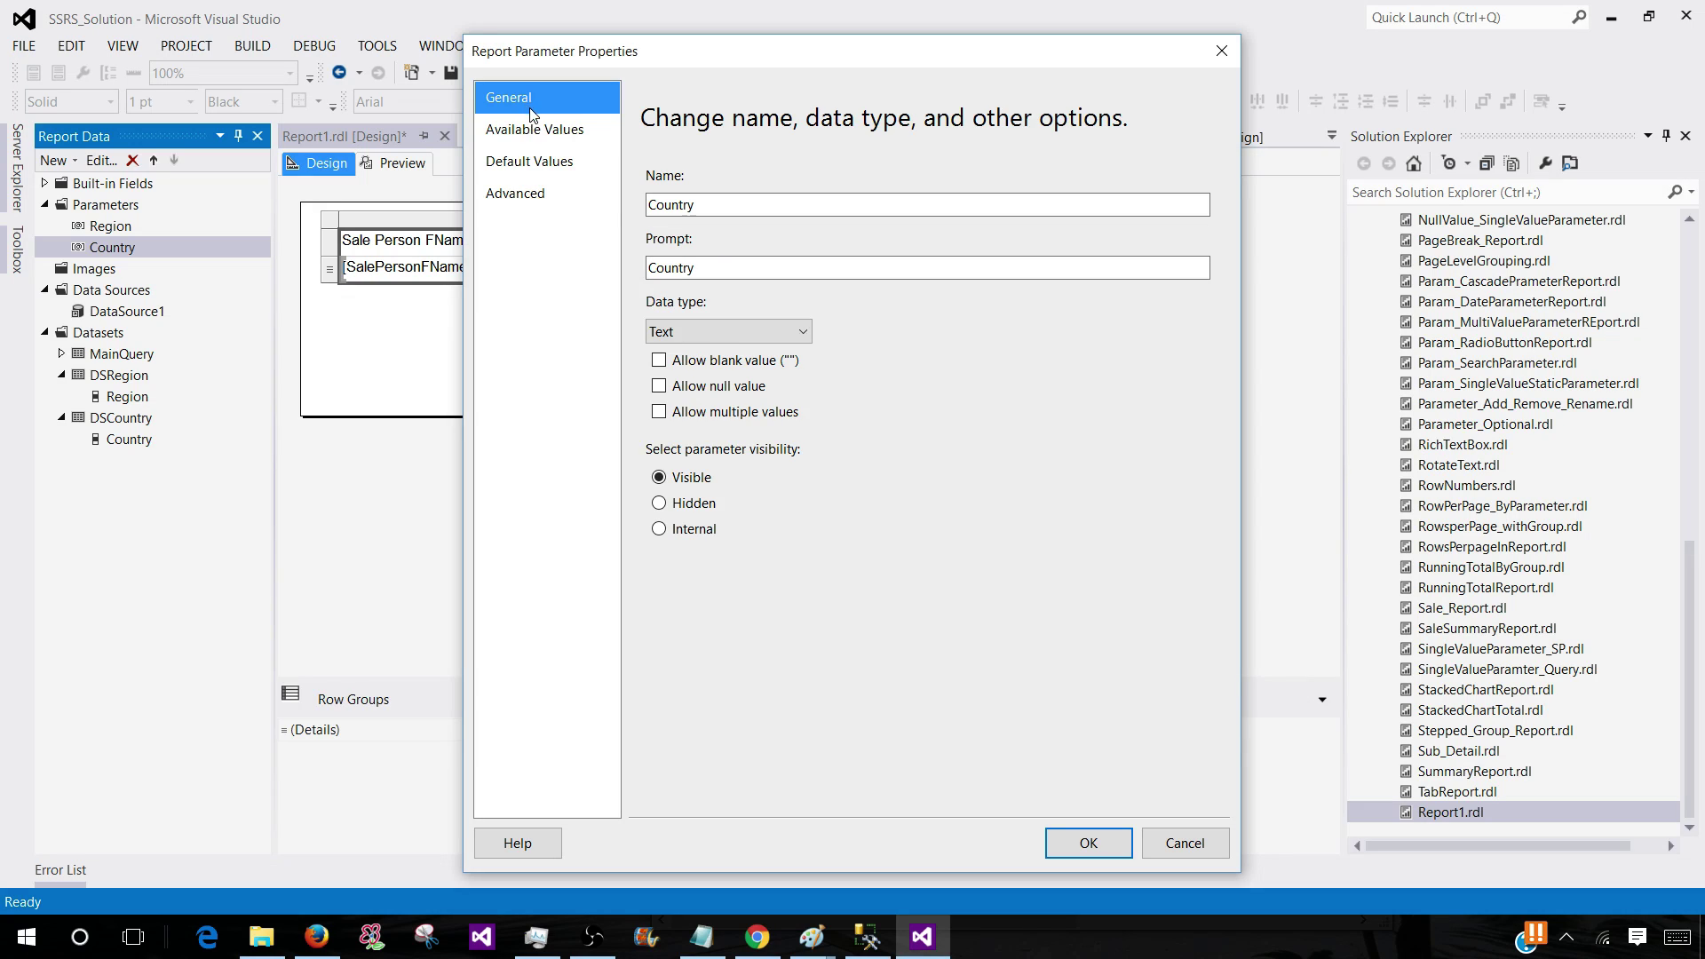
pyautogui.click(658, 413)
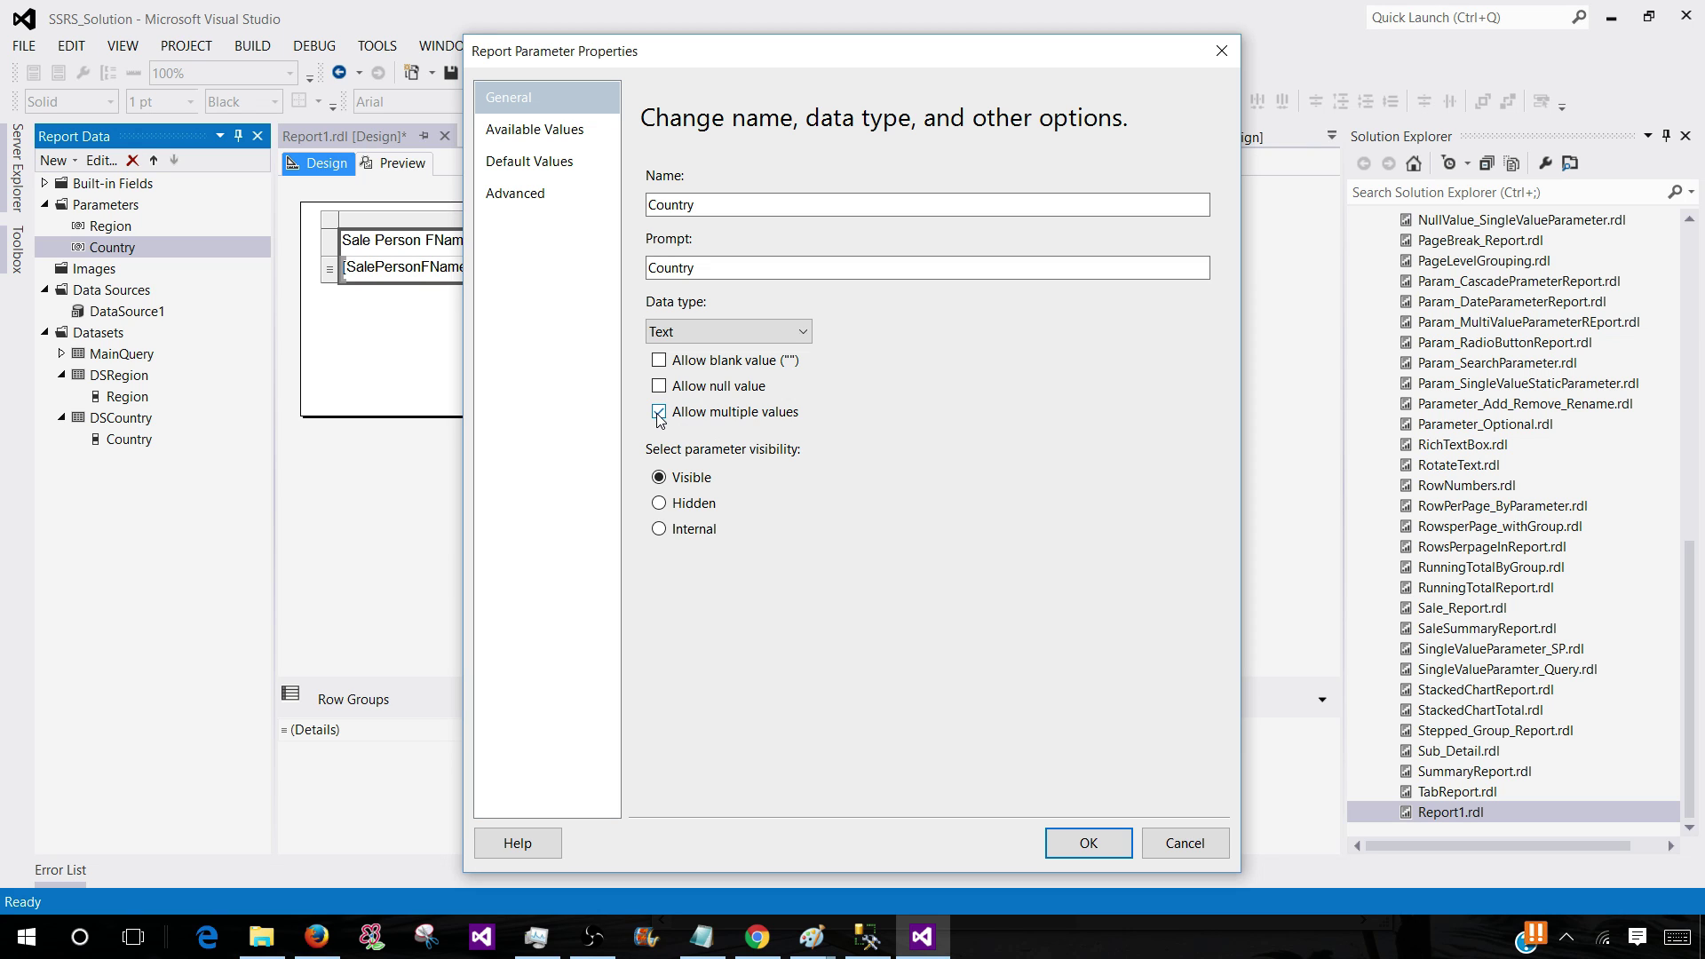
pyautogui.click(1089, 843)
pyautogui.click(394, 162)
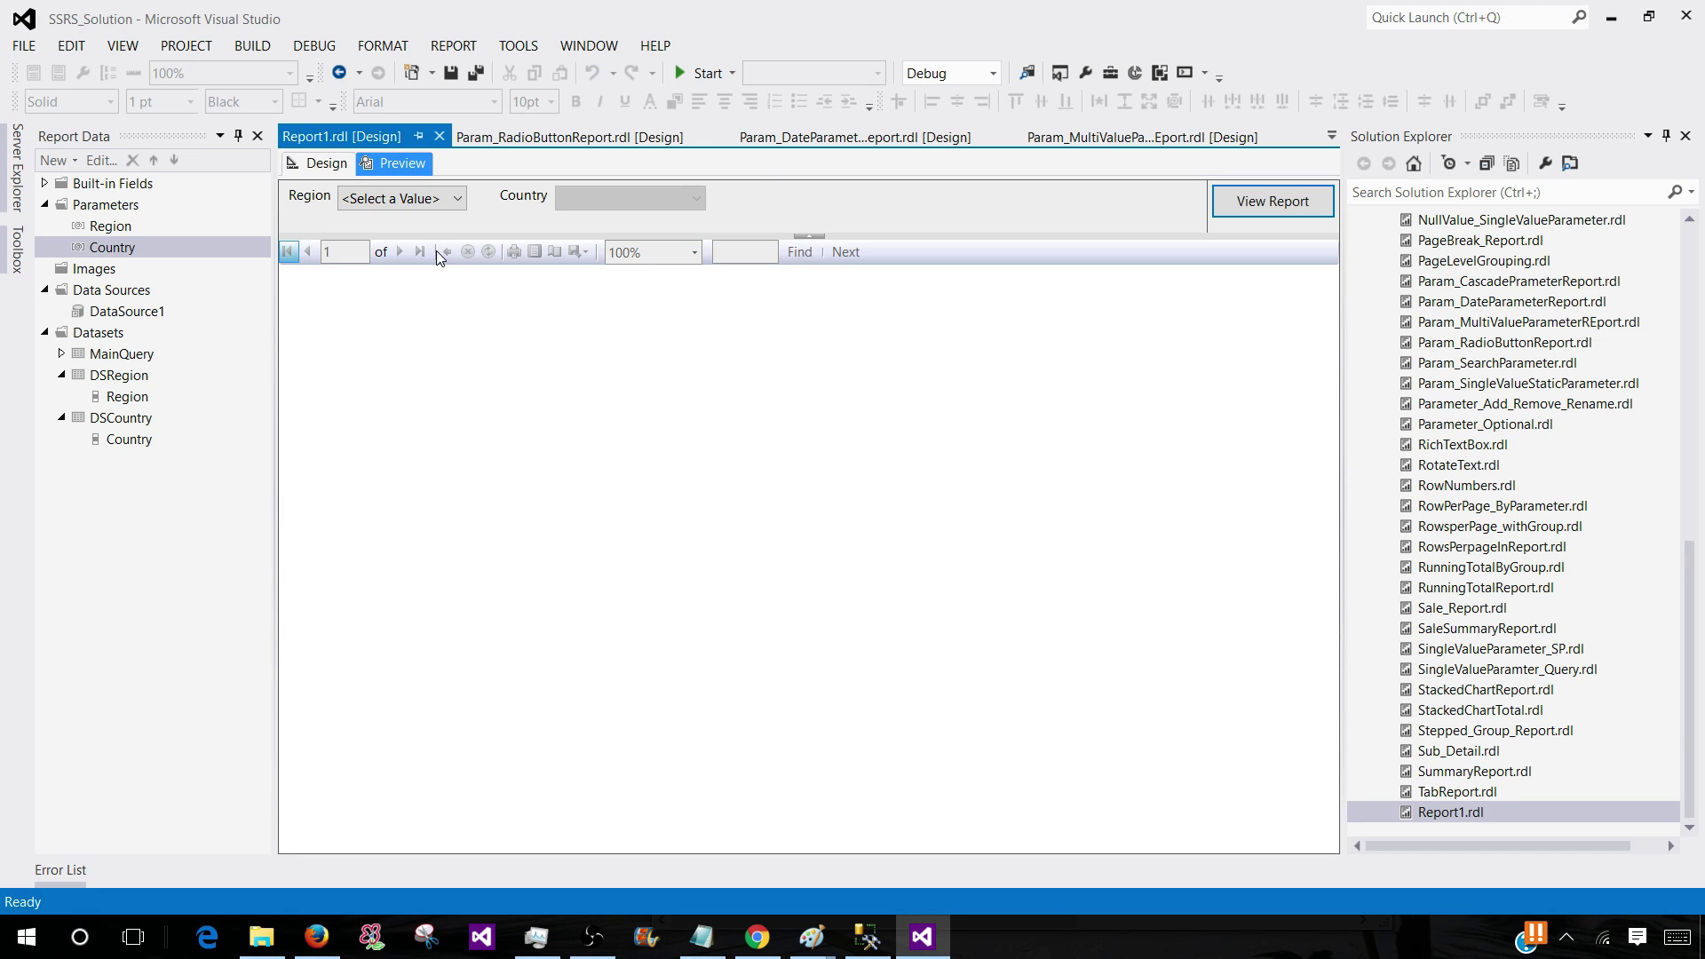
# Run the report for Region Asia with countries India and Pakistan
pyautogui.click(384, 198)
pyautogui.click(364, 238)
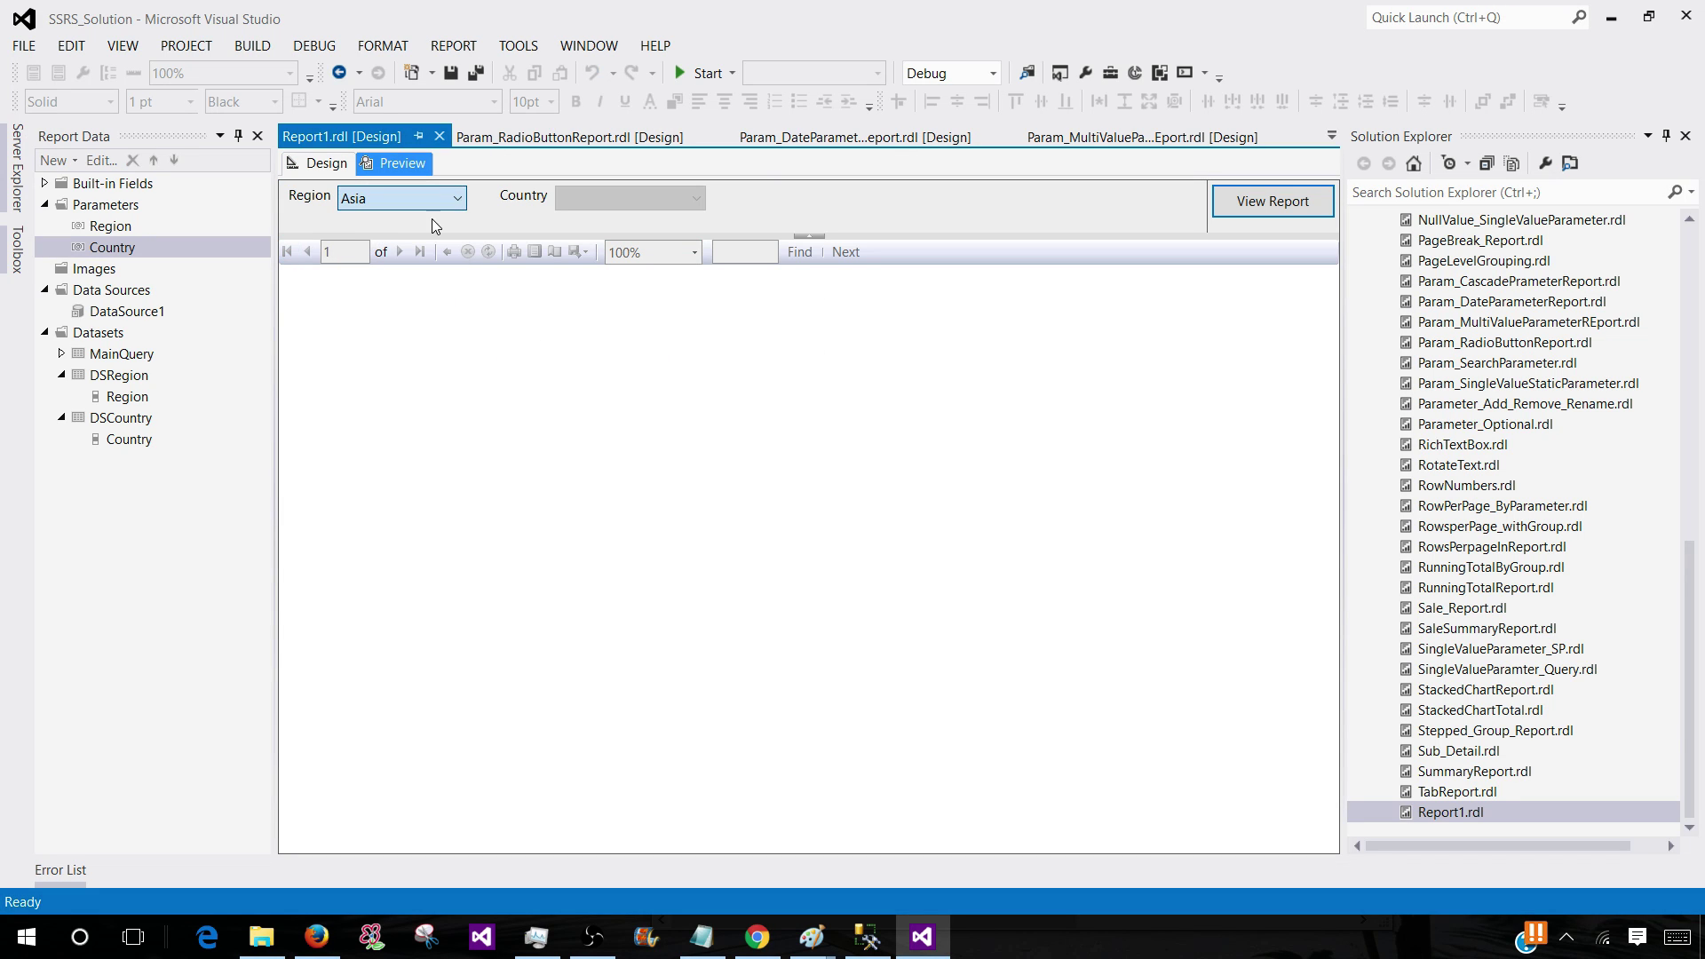
pyautogui.click(558, 201)
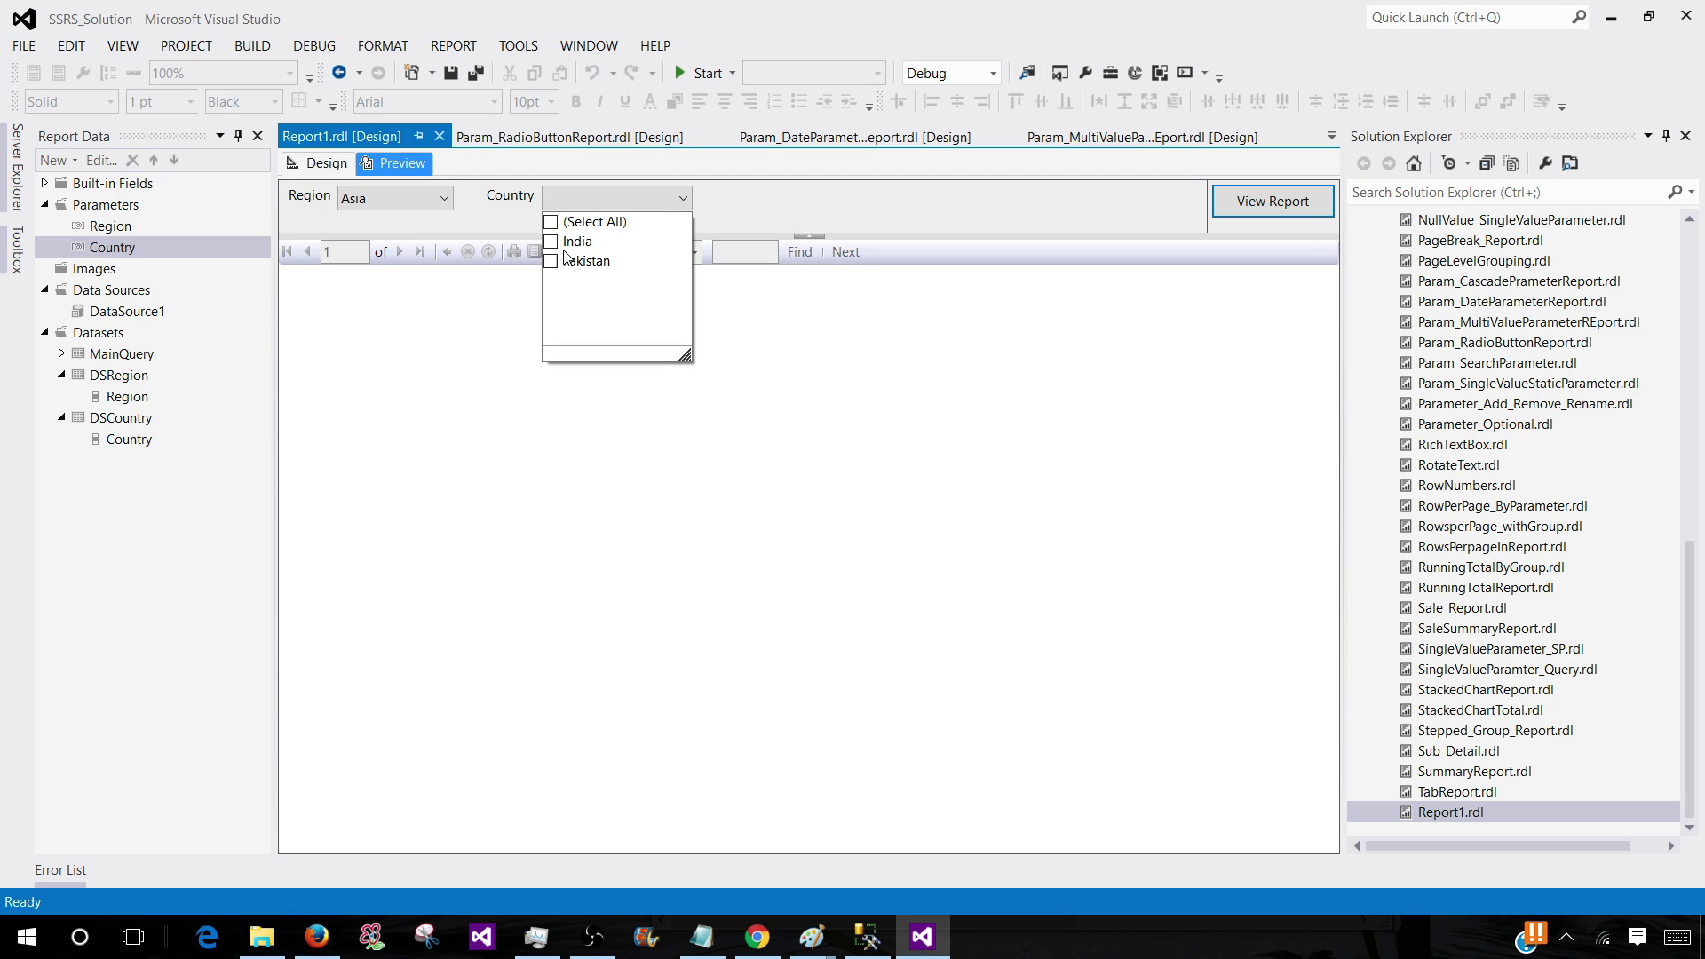
pyautogui.click(550, 242)
pyautogui.click(550, 261)
pyautogui.click(866, 209)
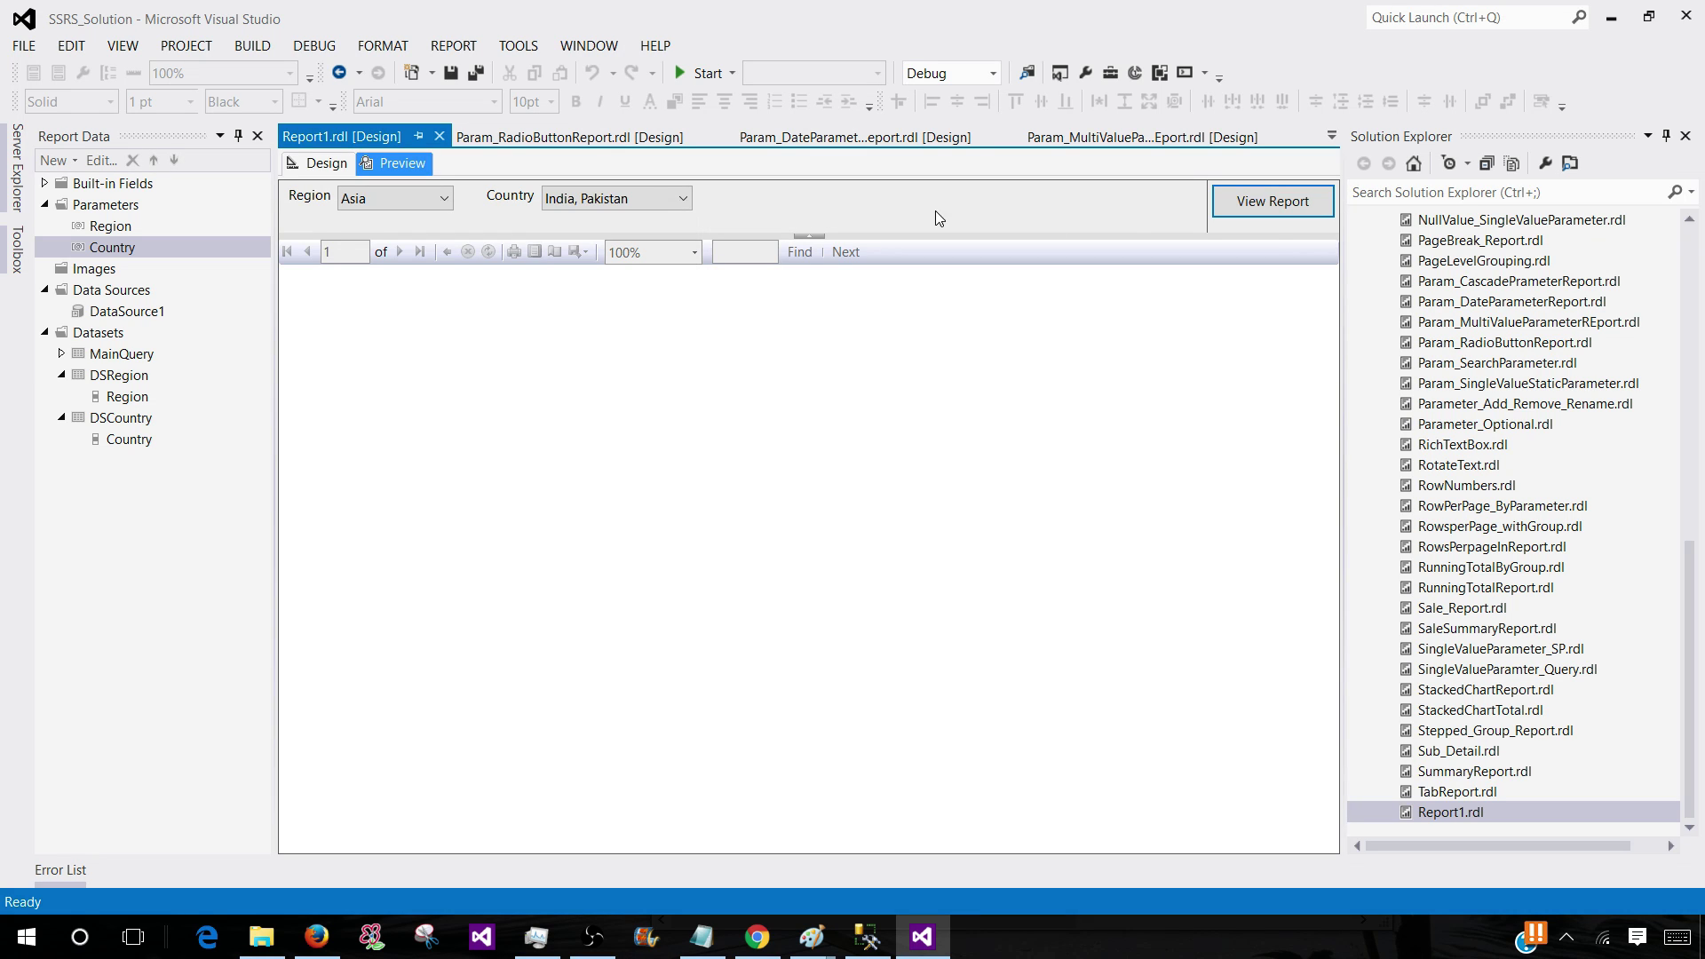
pyautogui.click(1271, 200)
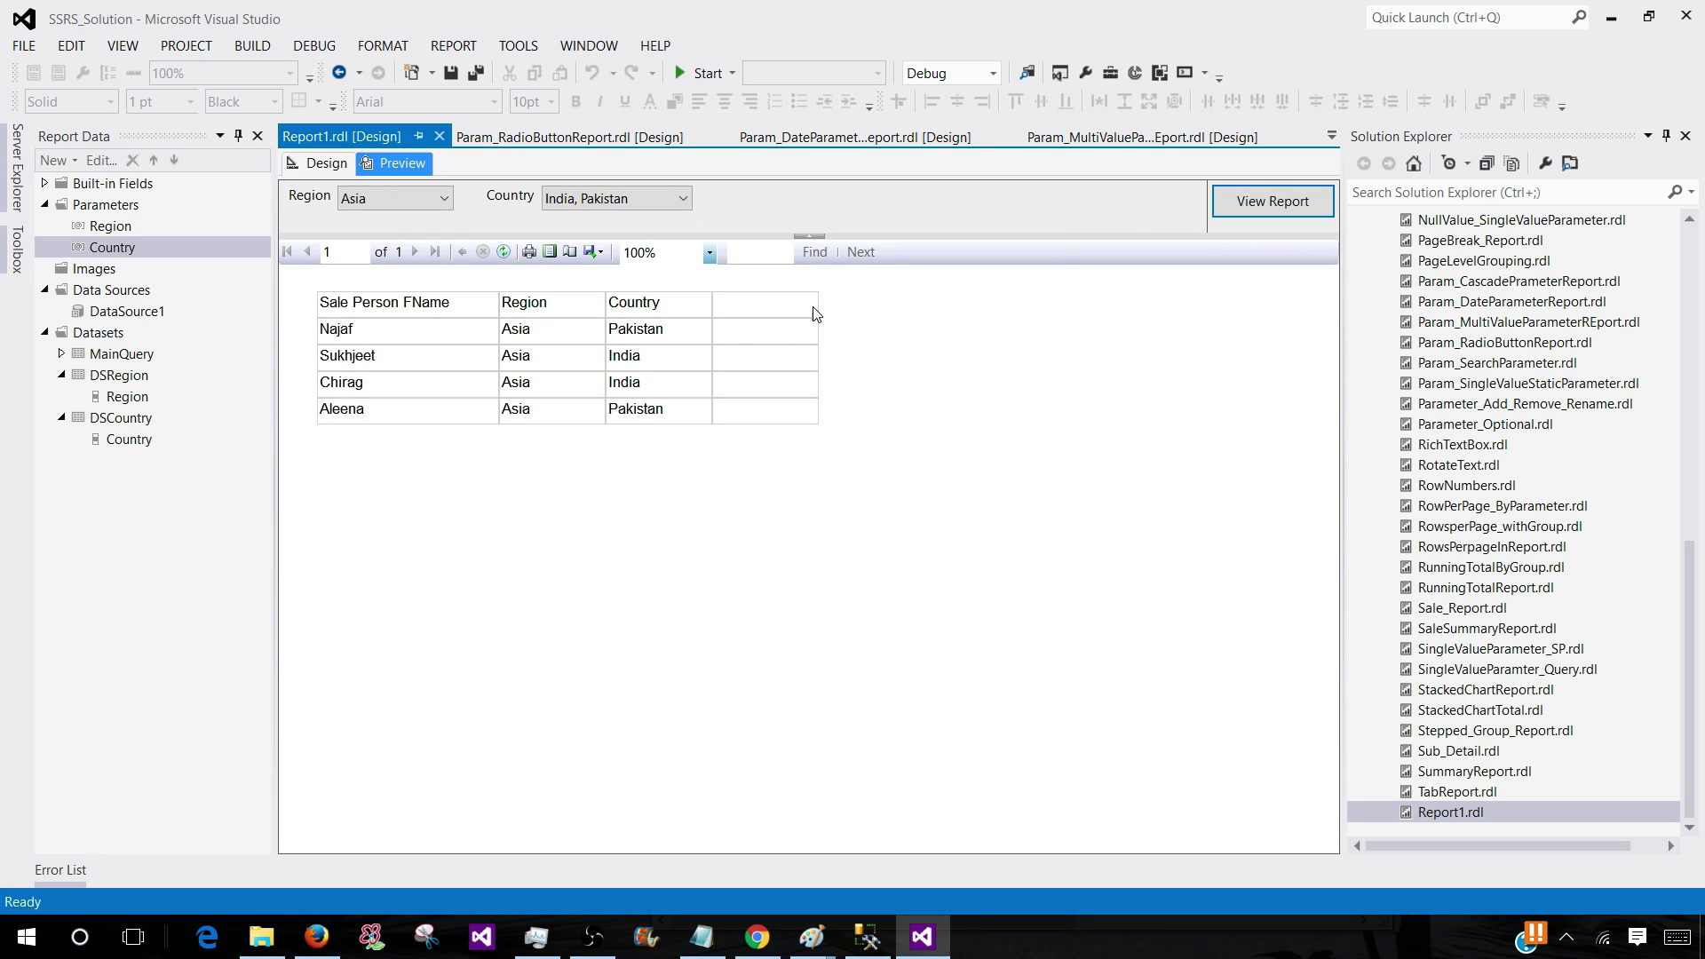
# Rerun it for Region Europe with all its countries selected (France, Germany)
pyautogui.click(395, 199)
pyautogui.click(387, 238)
pyautogui.click(576, 199)
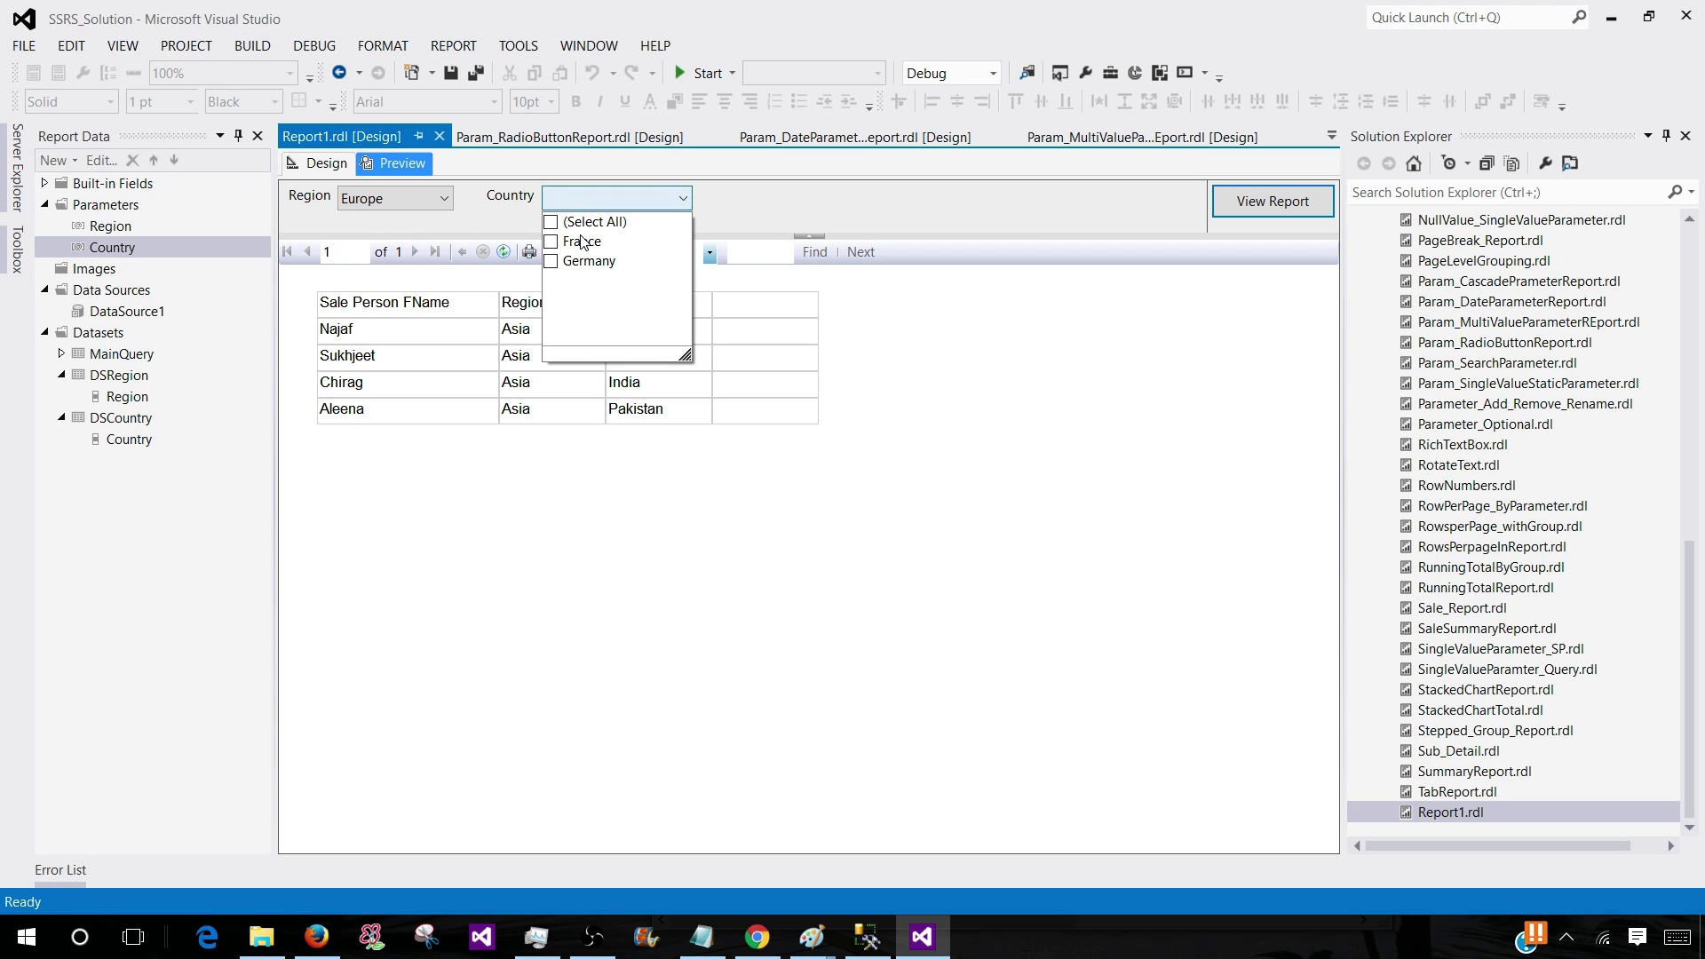
pyautogui.click(551, 222)
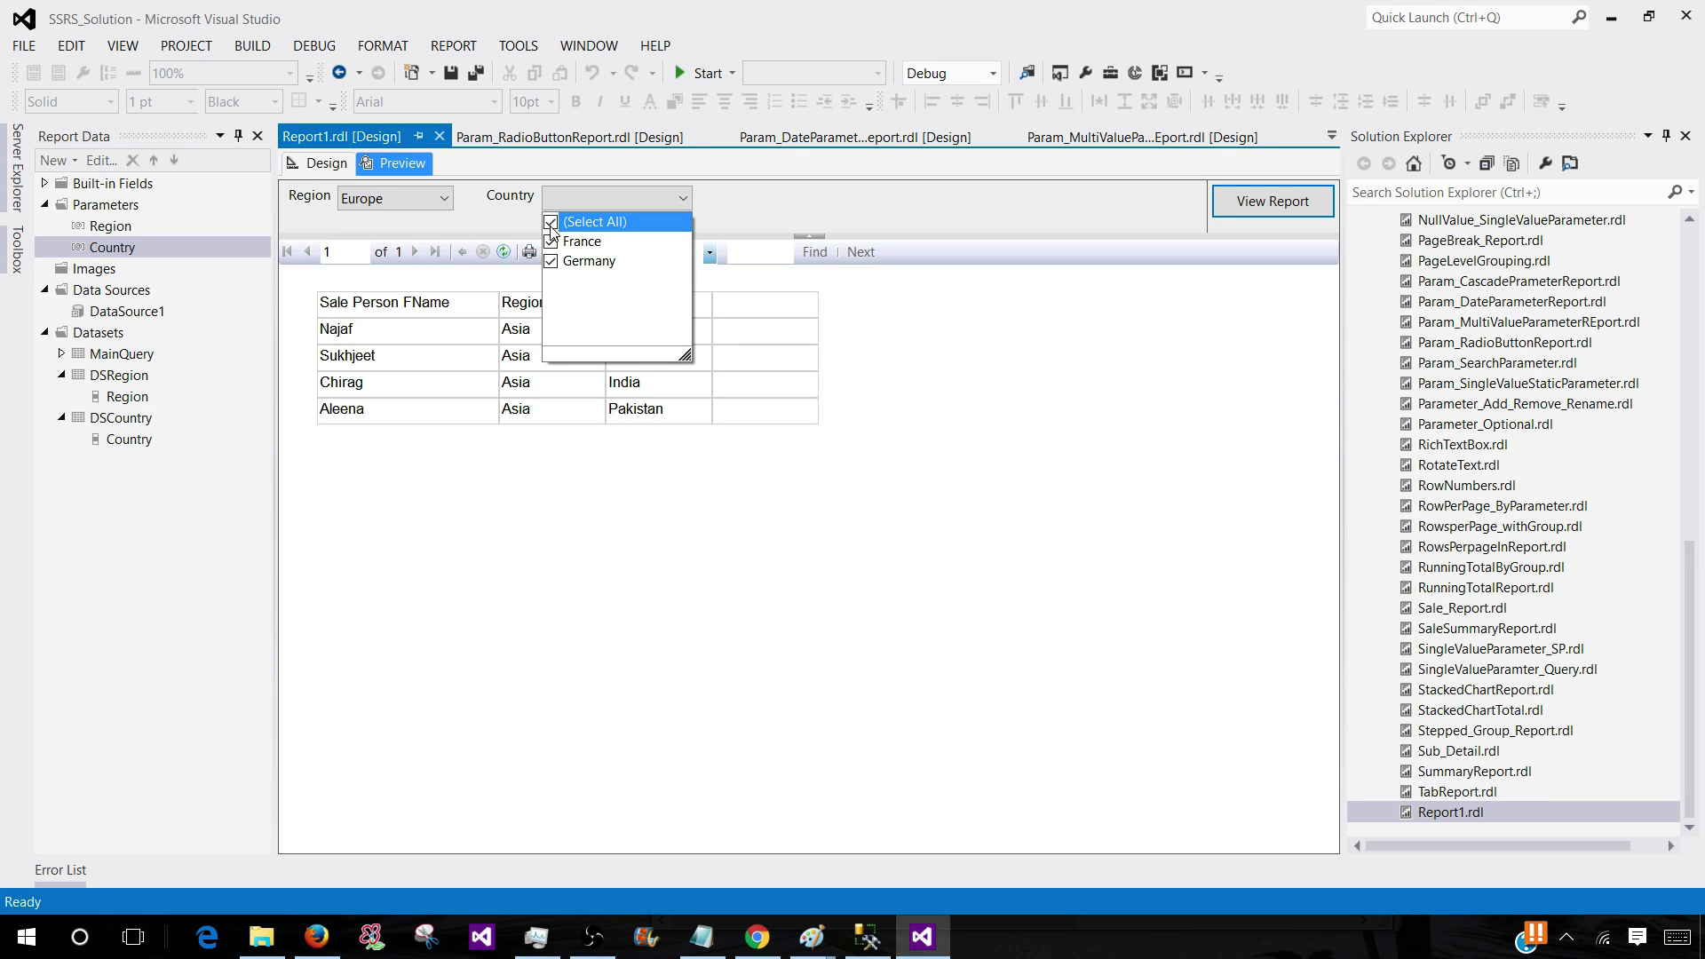
pyautogui.click(1247, 204)
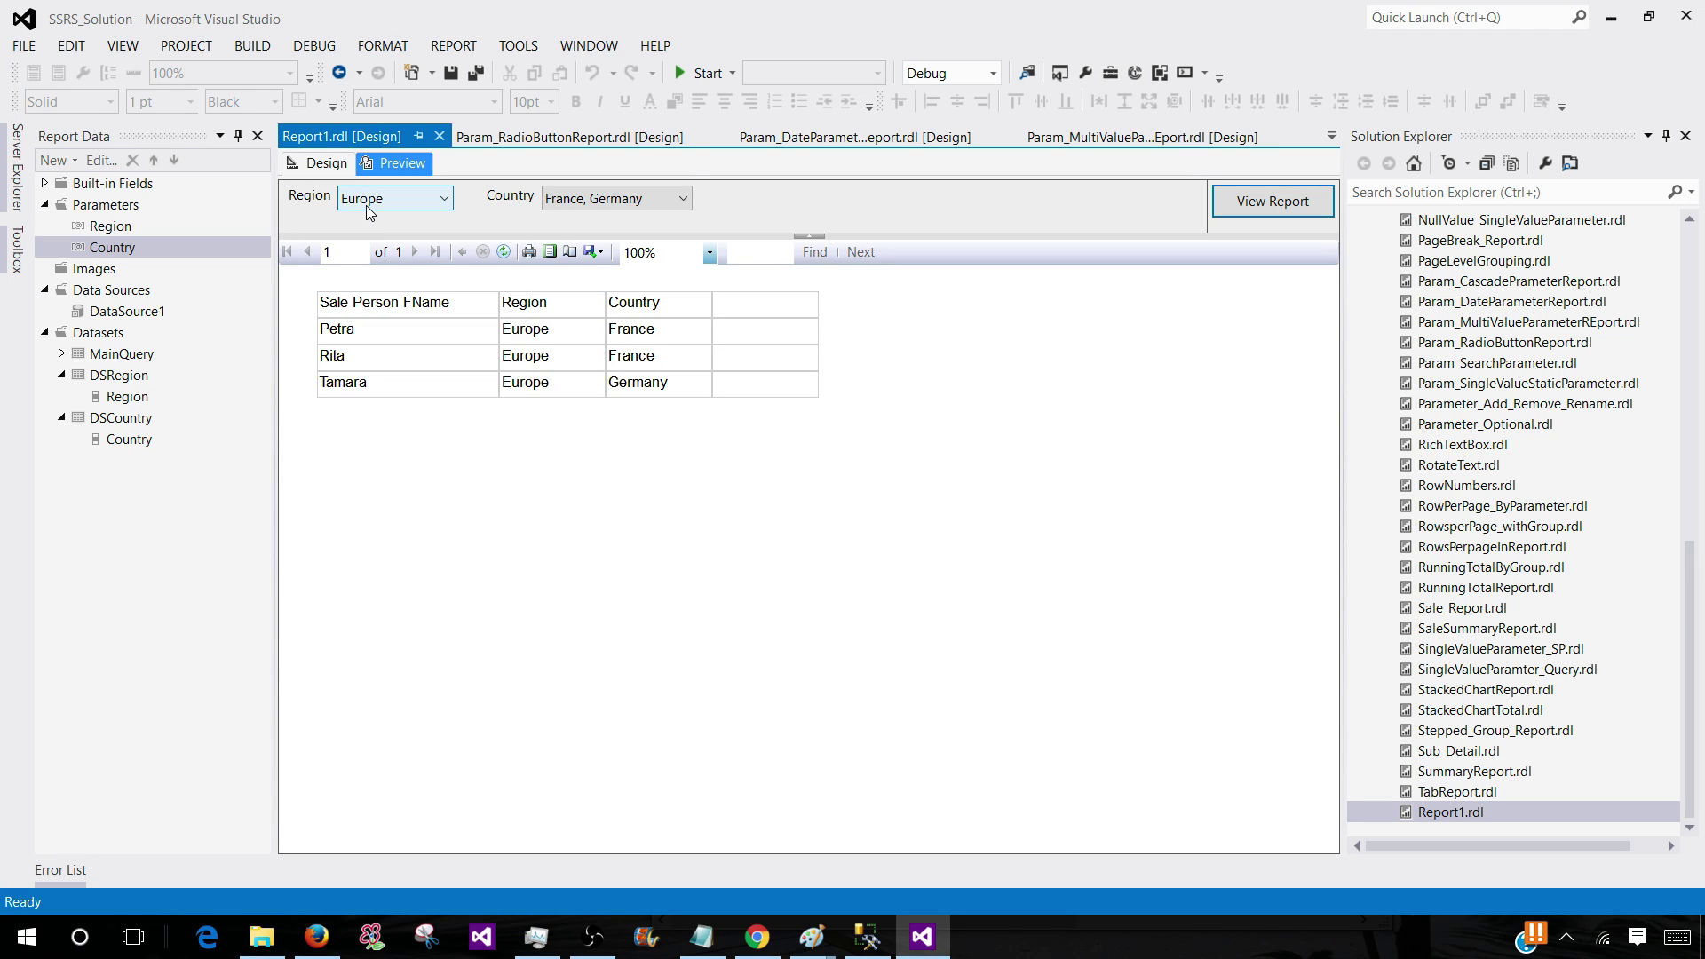
# Recheck the Country and Region lists keeping Europe, then return to the design layout
pyautogui.click(647, 198)
pyautogui.click(484, 210)
pyautogui.click(407, 204)
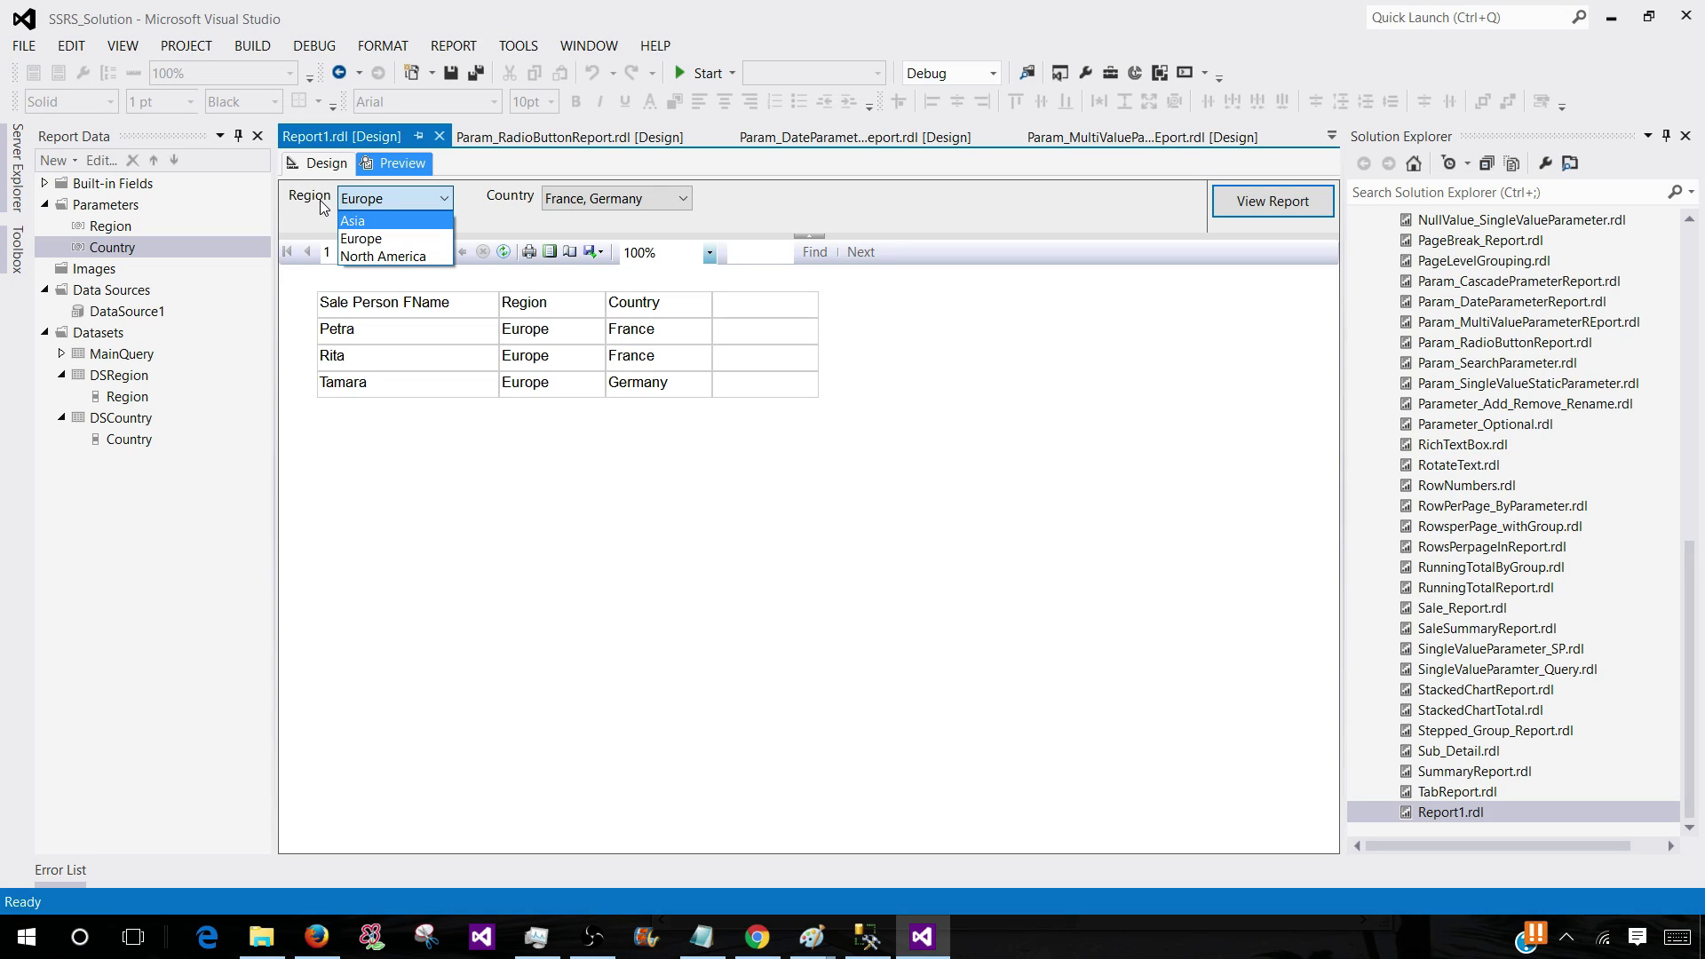
pyautogui.click(465, 214)
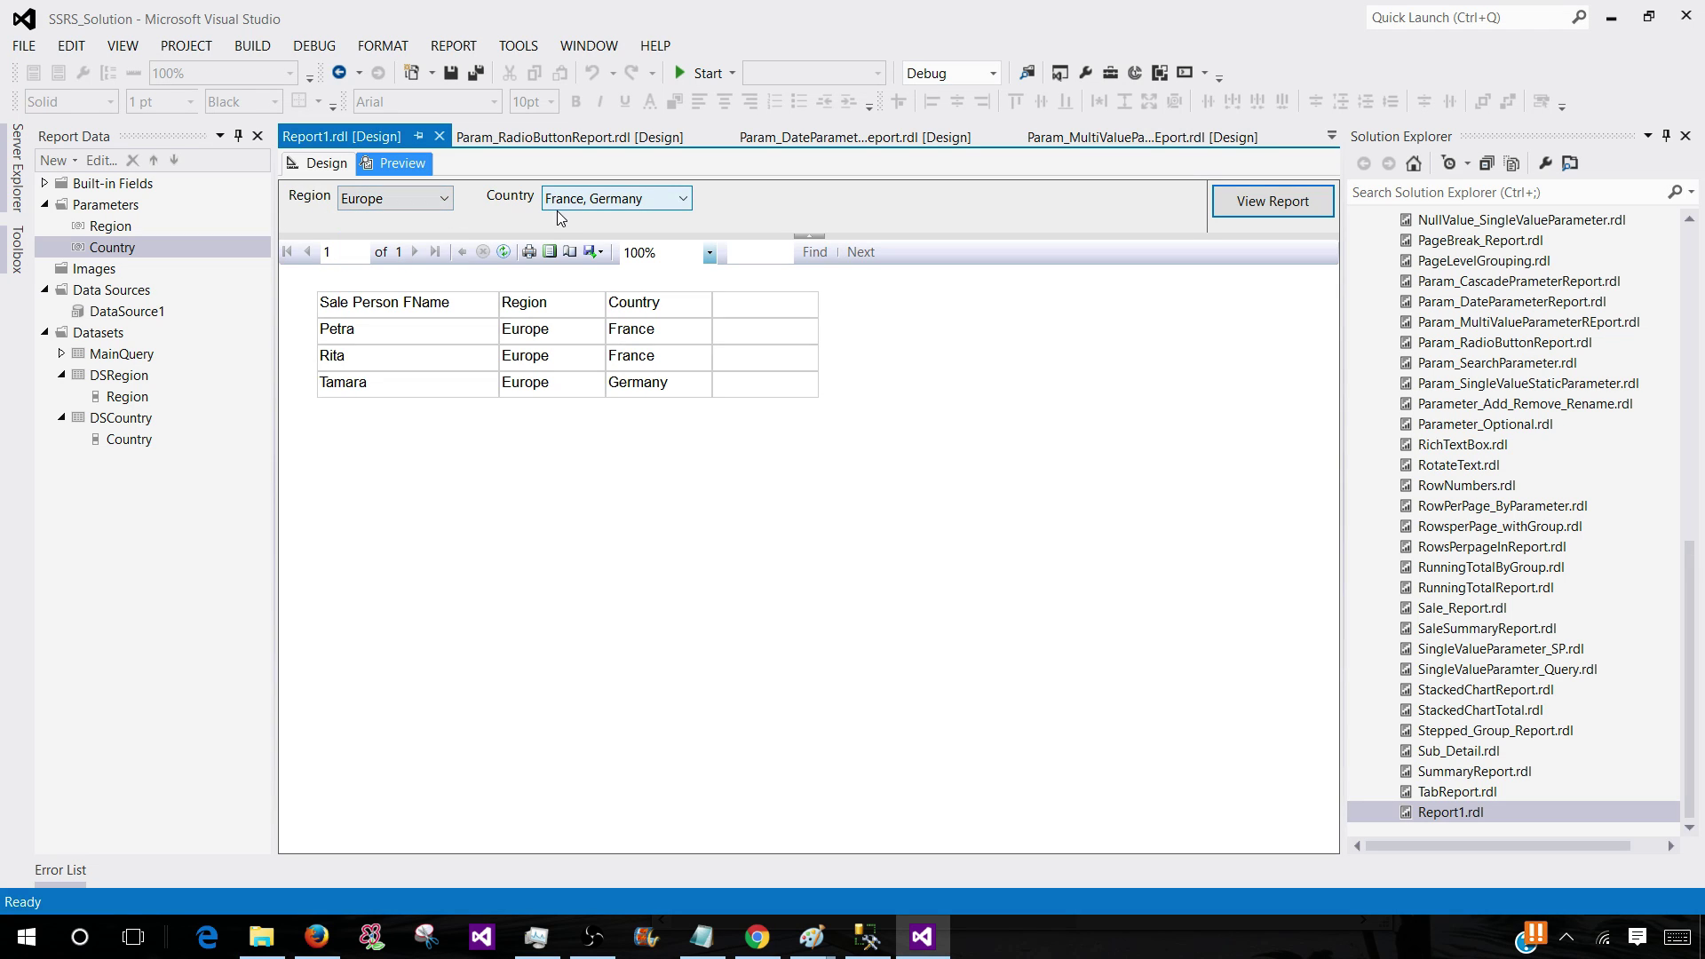
pyautogui.click(408, 203)
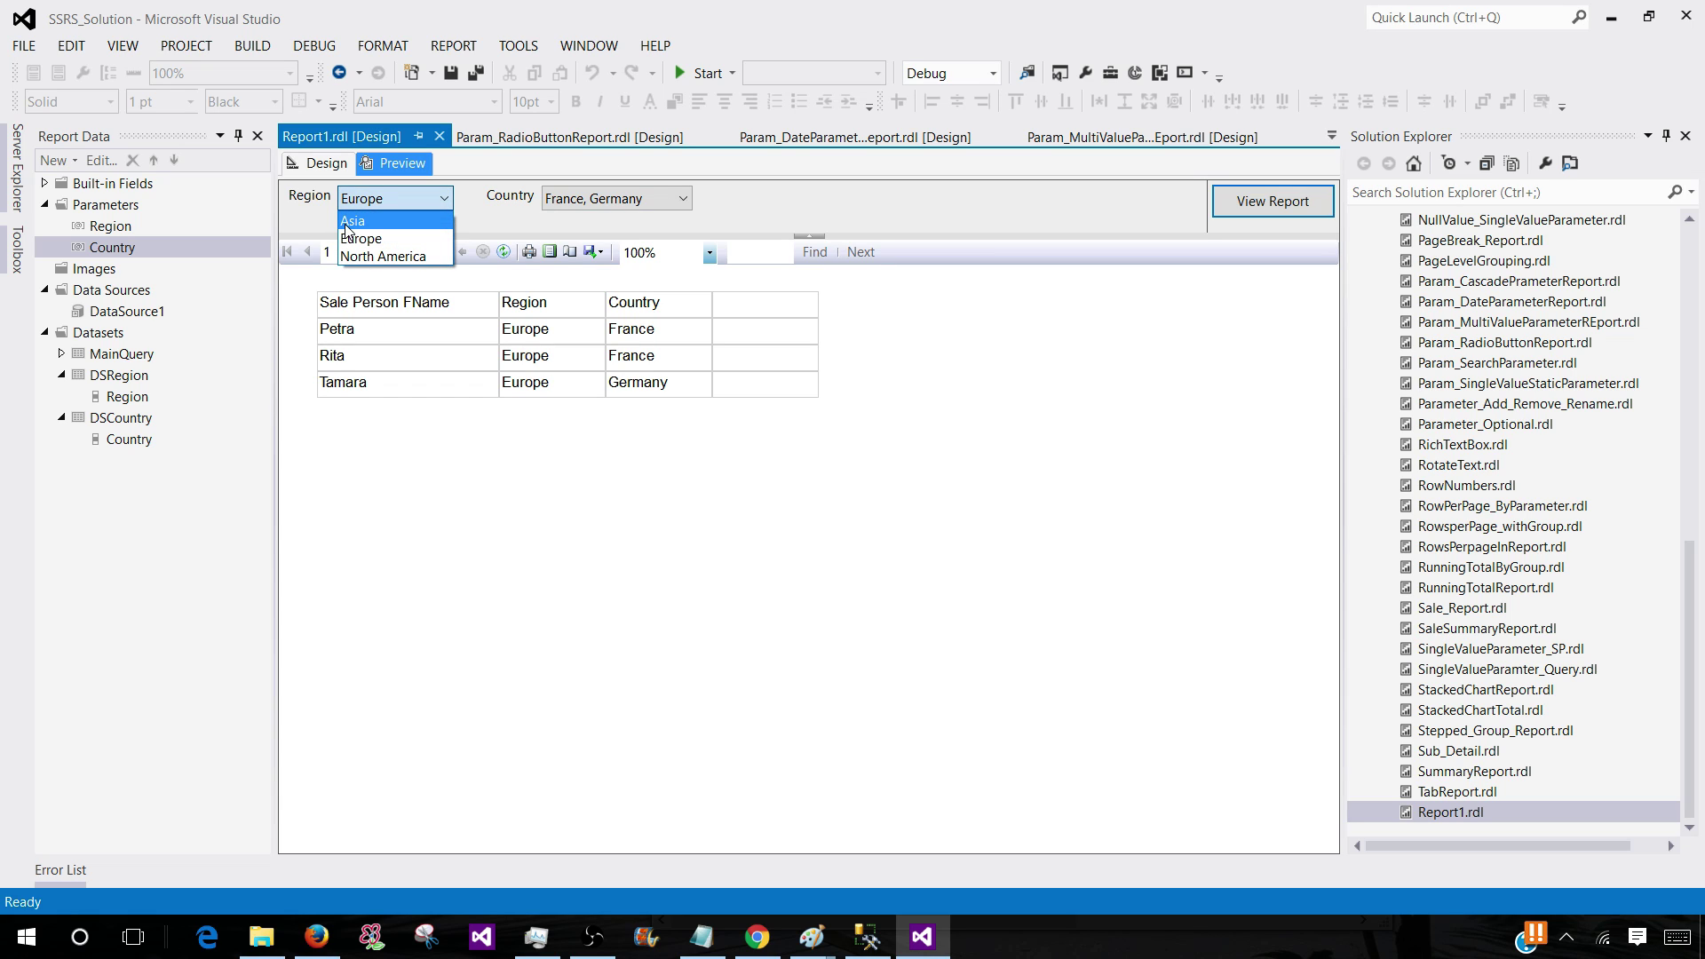
pyautogui.click(498, 222)
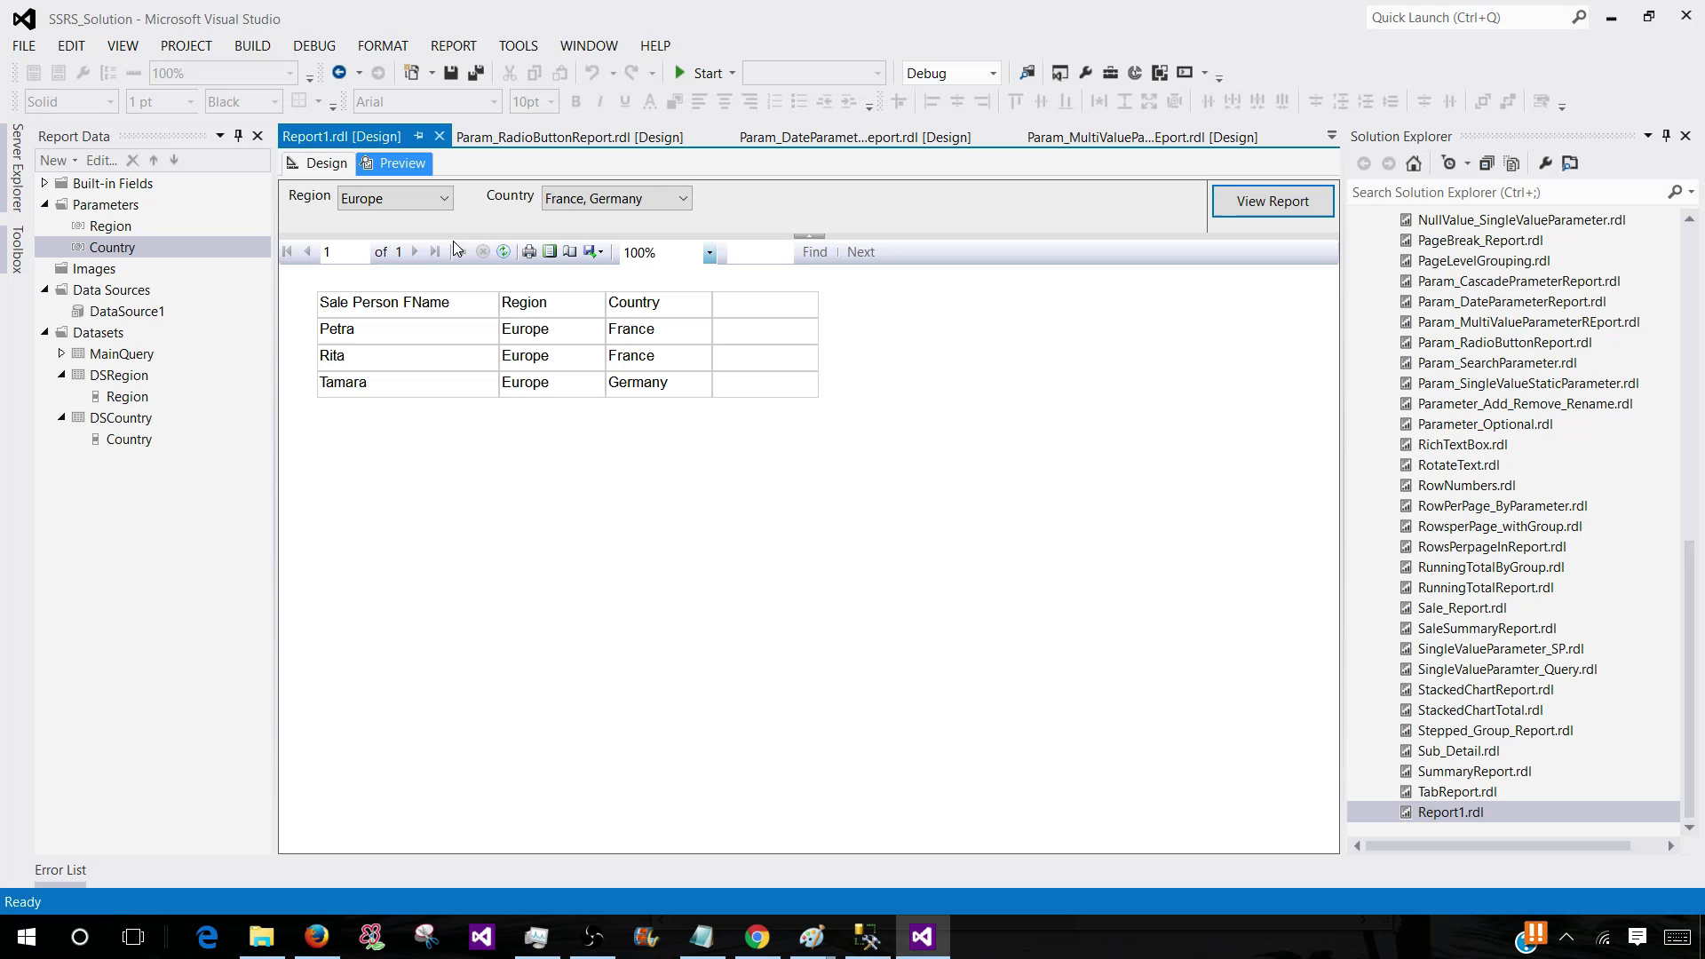
pyautogui.click(100, 367)
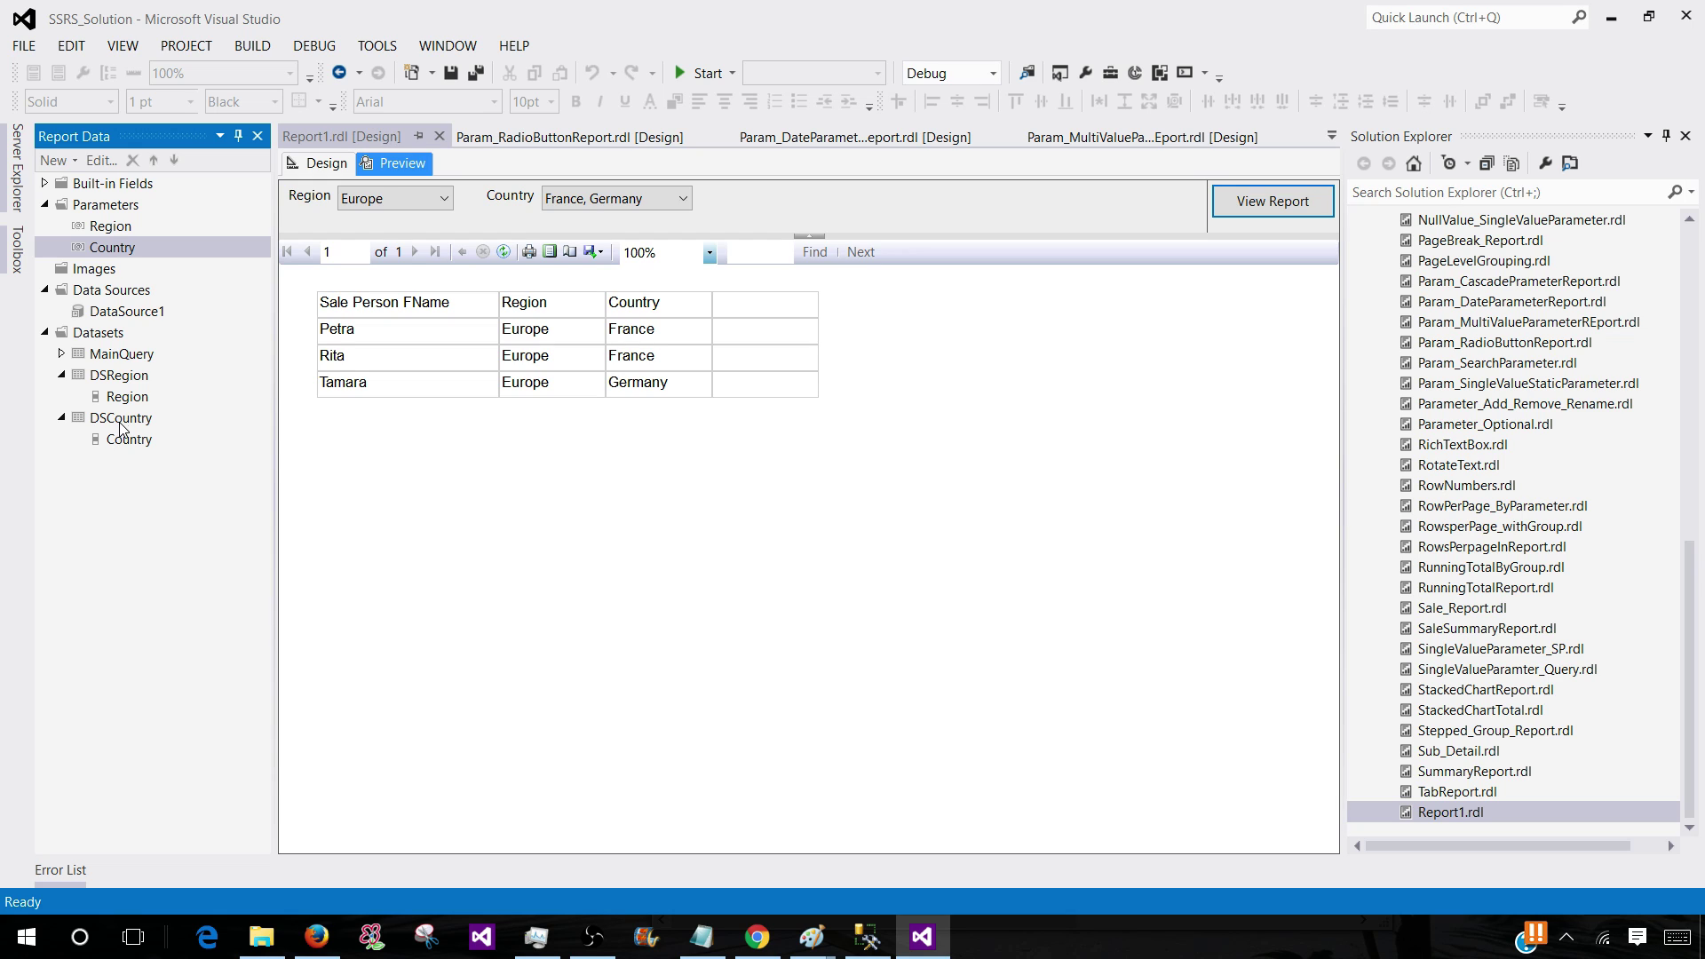
# Back in the design layout, open the DSCountry dataset properties to view its query
pyautogui.click(321, 163)
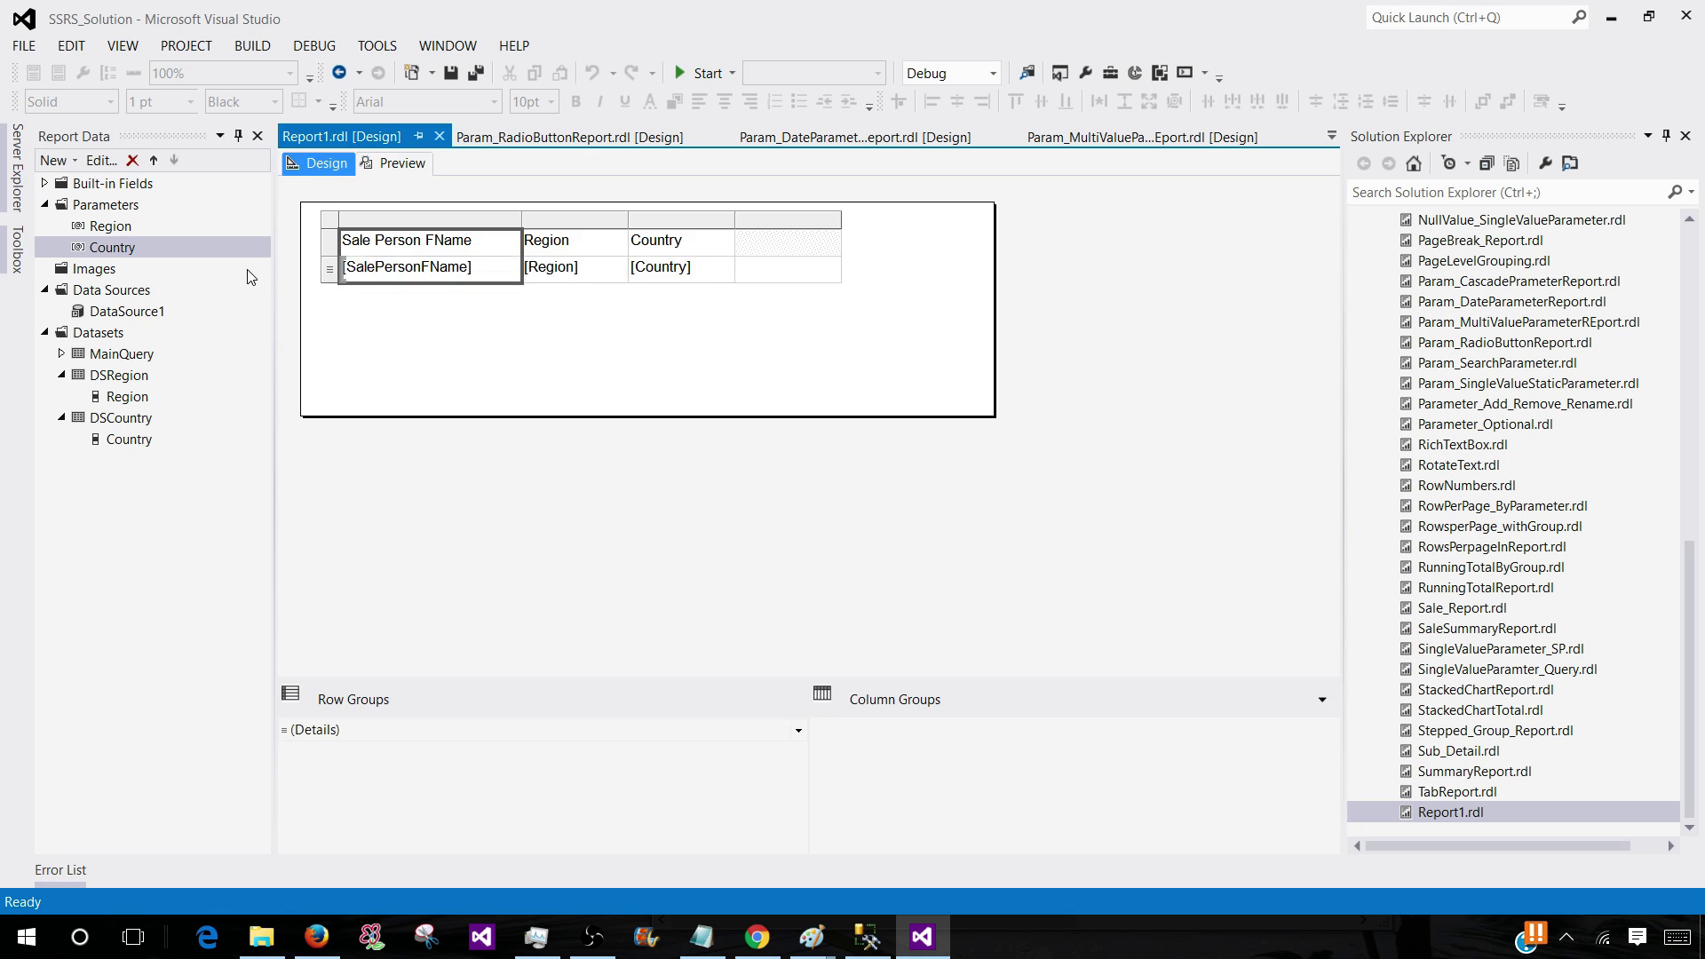
pyautogui.click(122, 418)
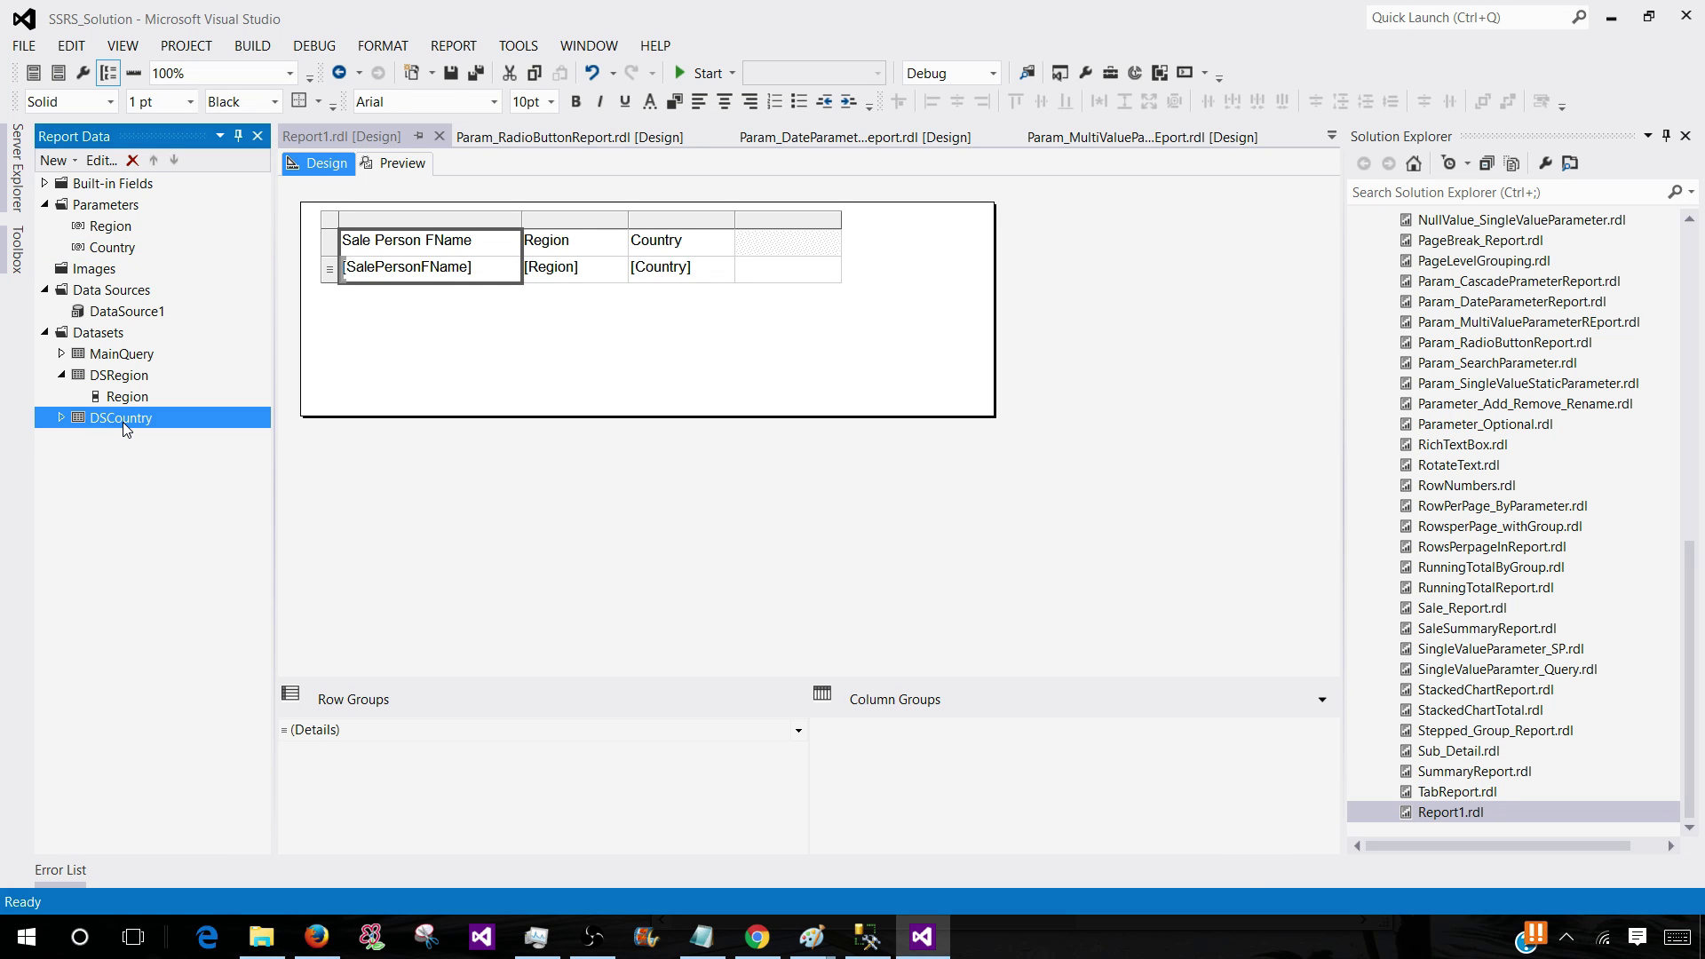
pyautogui.doubleClick(123, 420)
pyautogui.click(762, 482)
pyautogui.moveTo(784, 482); pyautogui.dragTo(640, 473)
pyautogui.click(785, 501)
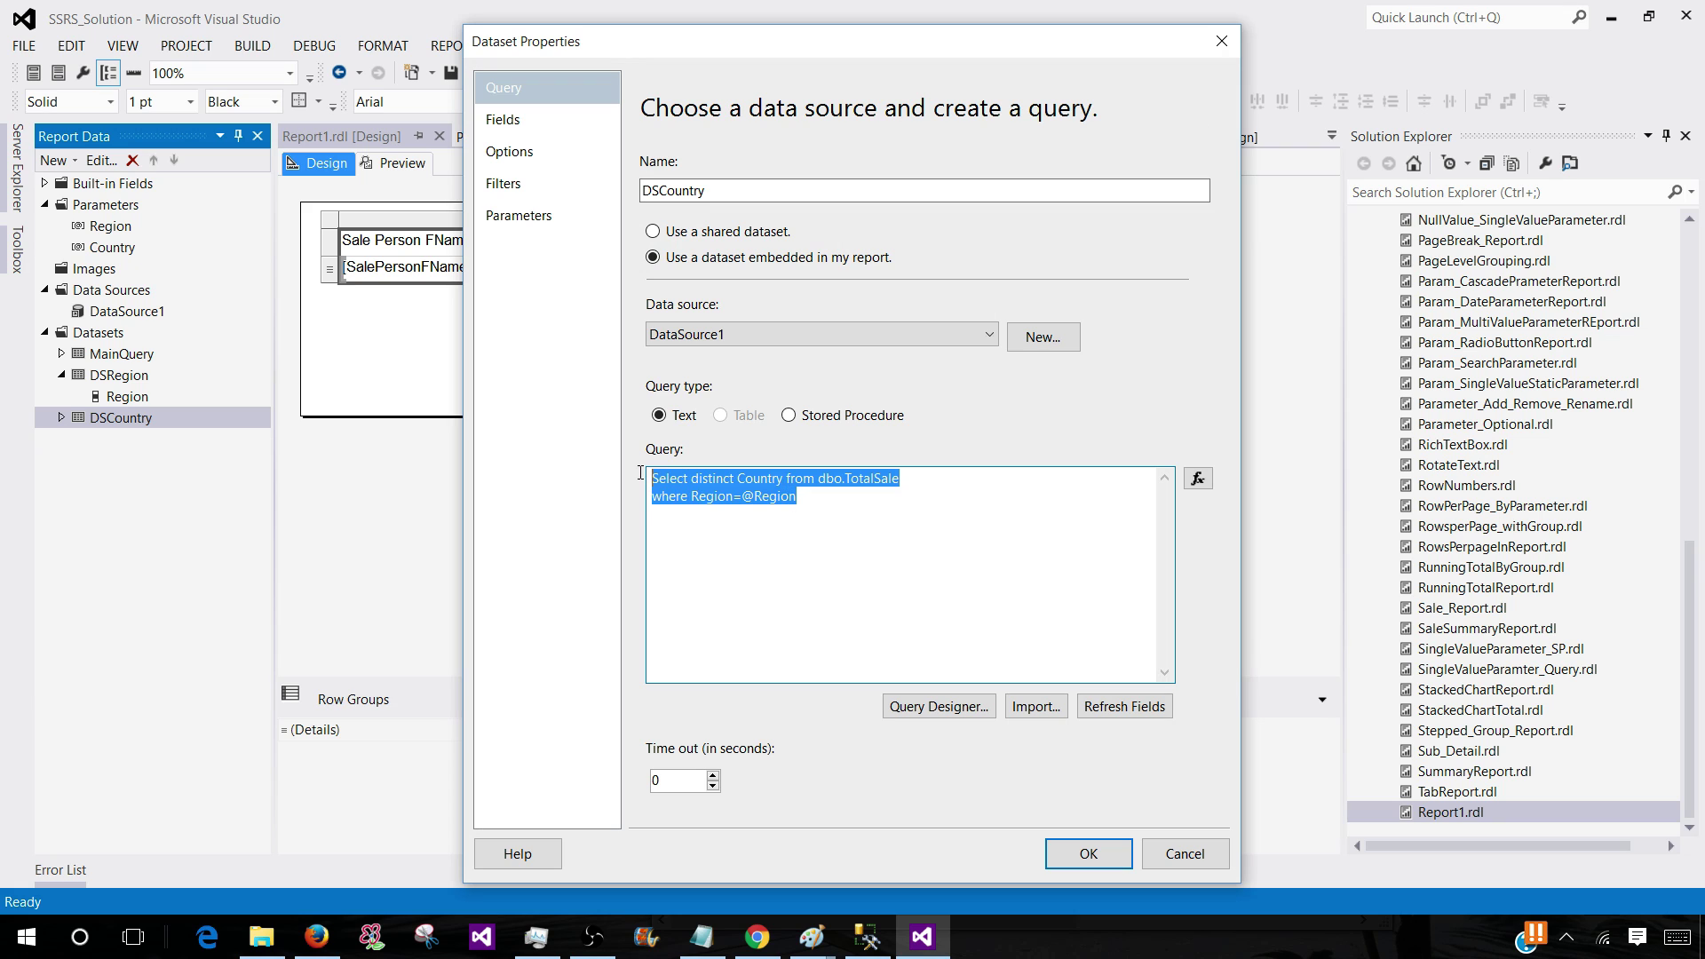
pyautogui.click(1089, 854)
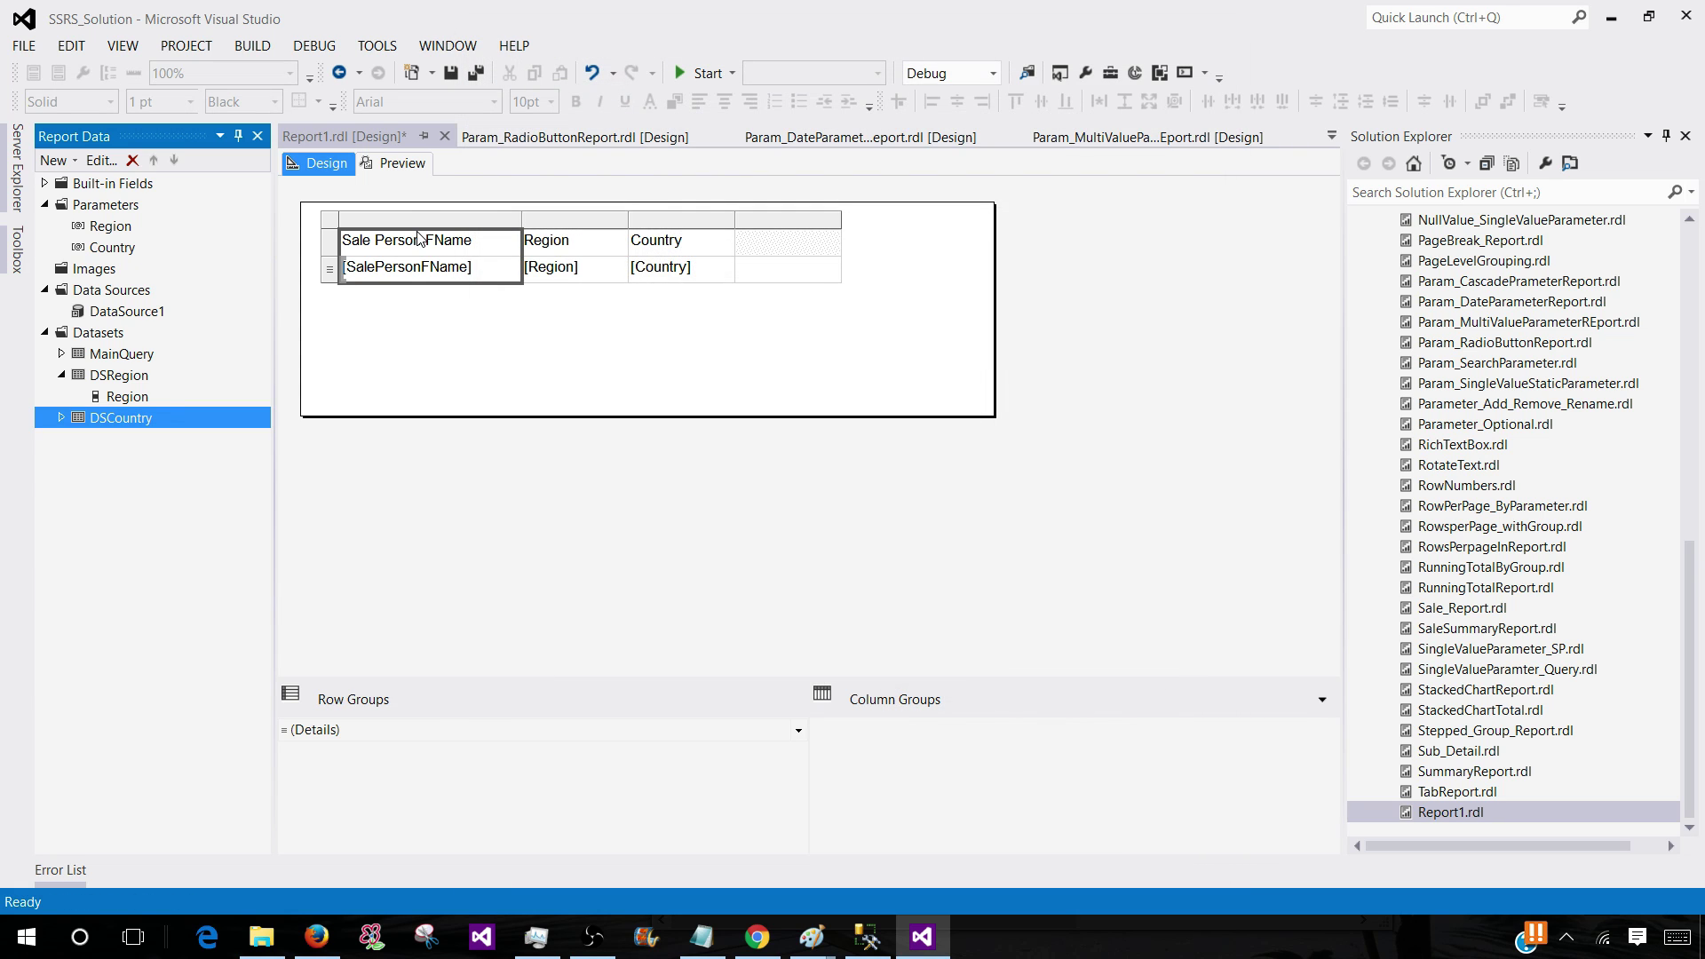
pyautogui.click(402, 165)
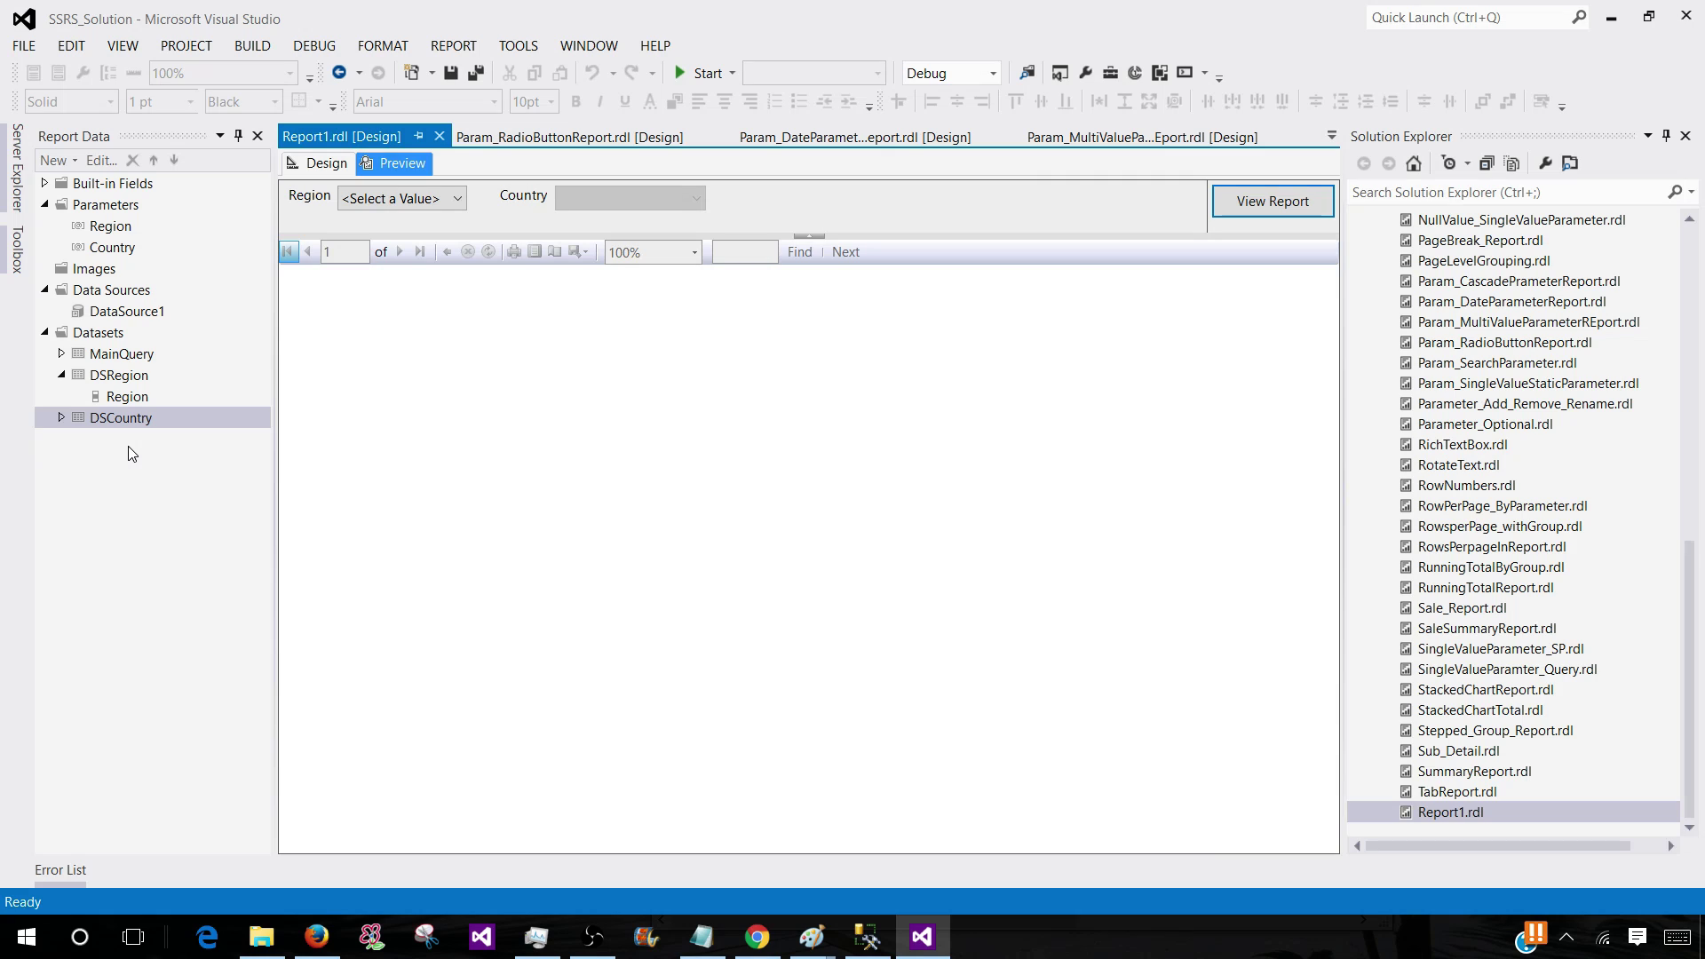
# Pick Asia as the Region, then check India from the offered countries India and Pakistan
pyautogui.click(98, 257)
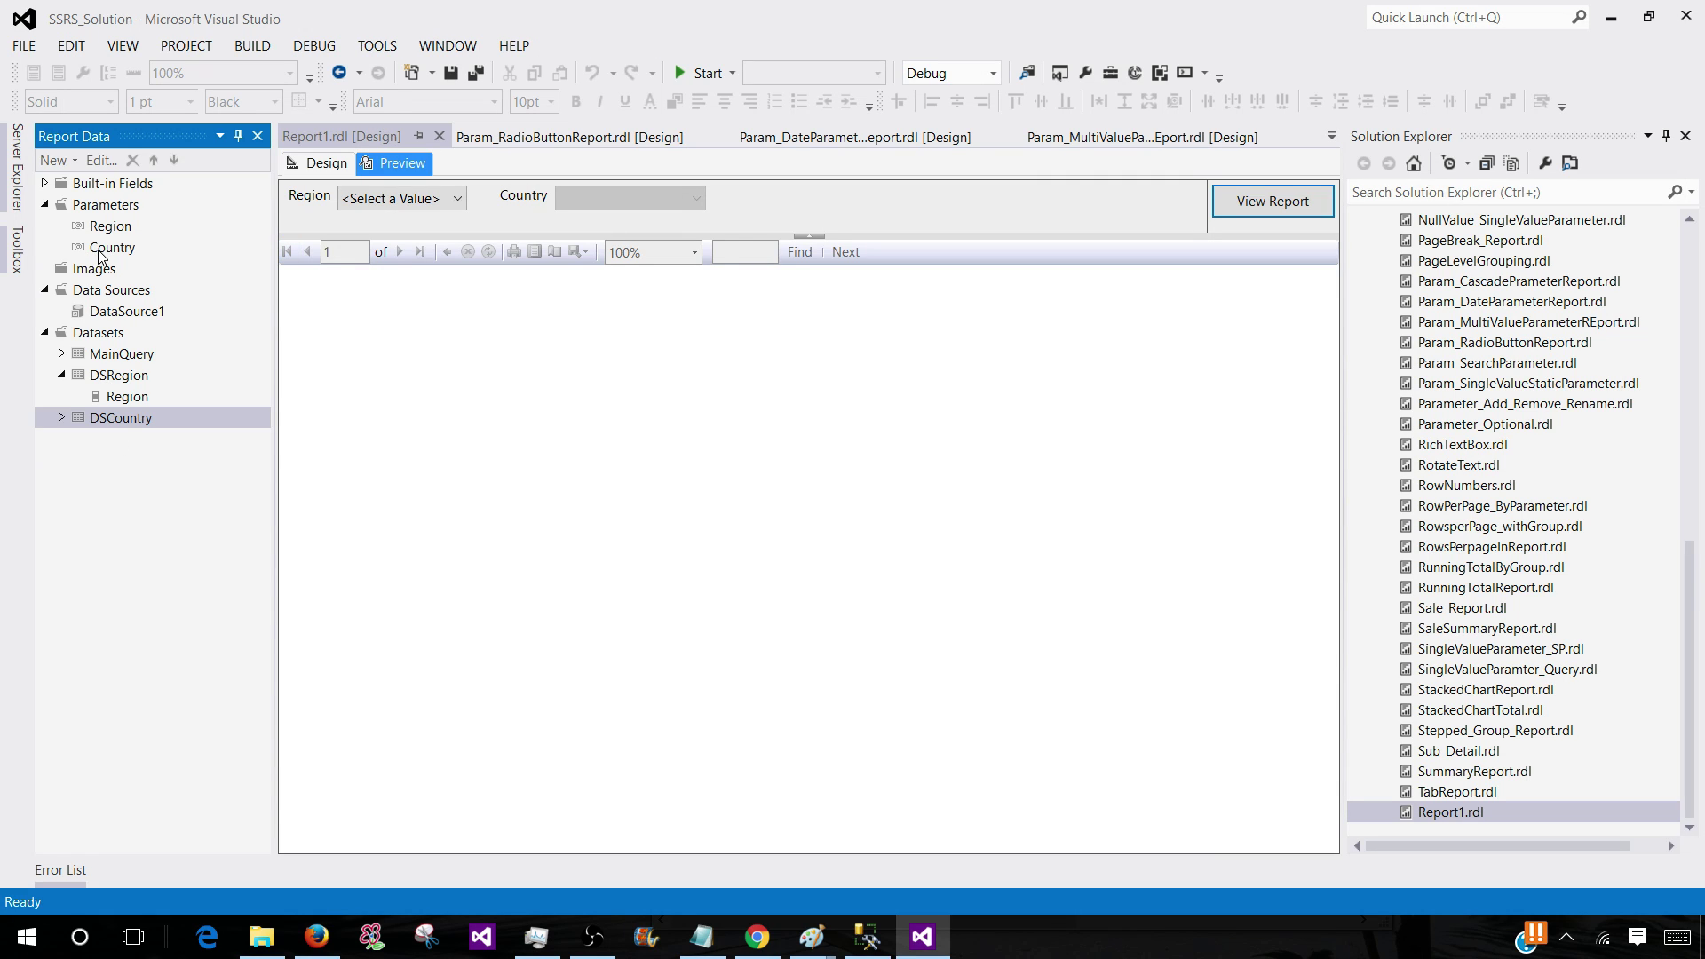
pyautogui.click(438, 207)
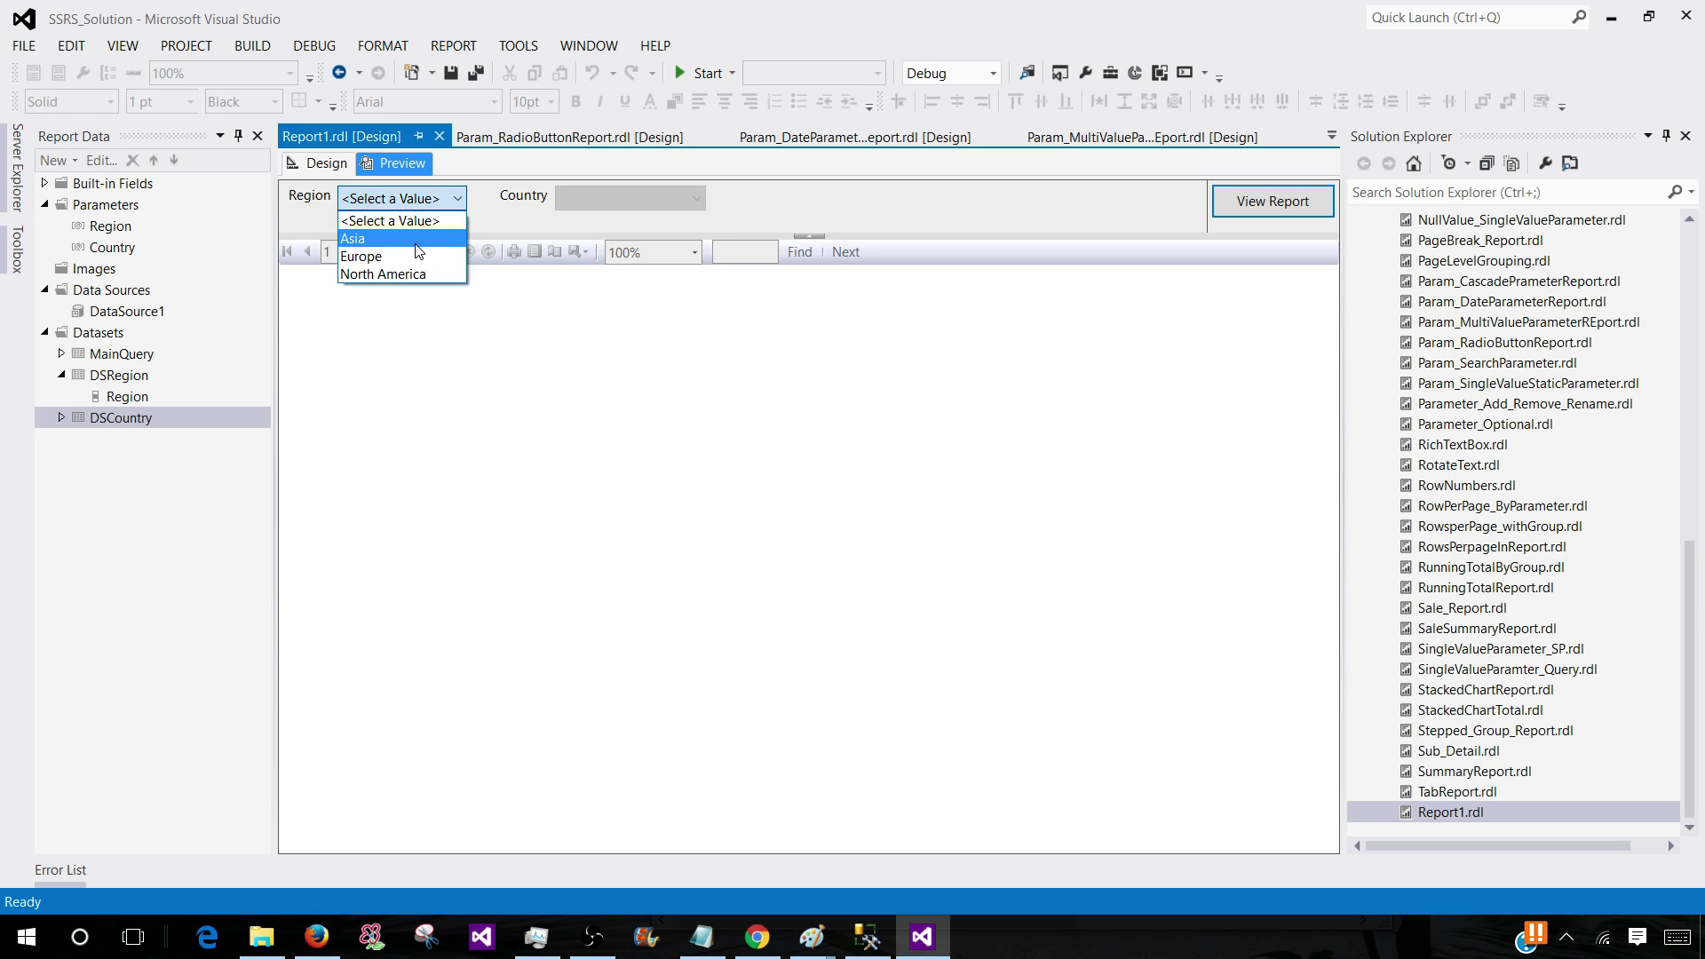
pyautogui.click(417, 246)
pyautogui.click(569, 199)
pyautogui.click(565, 243)
pyautogui.click(757, 226)
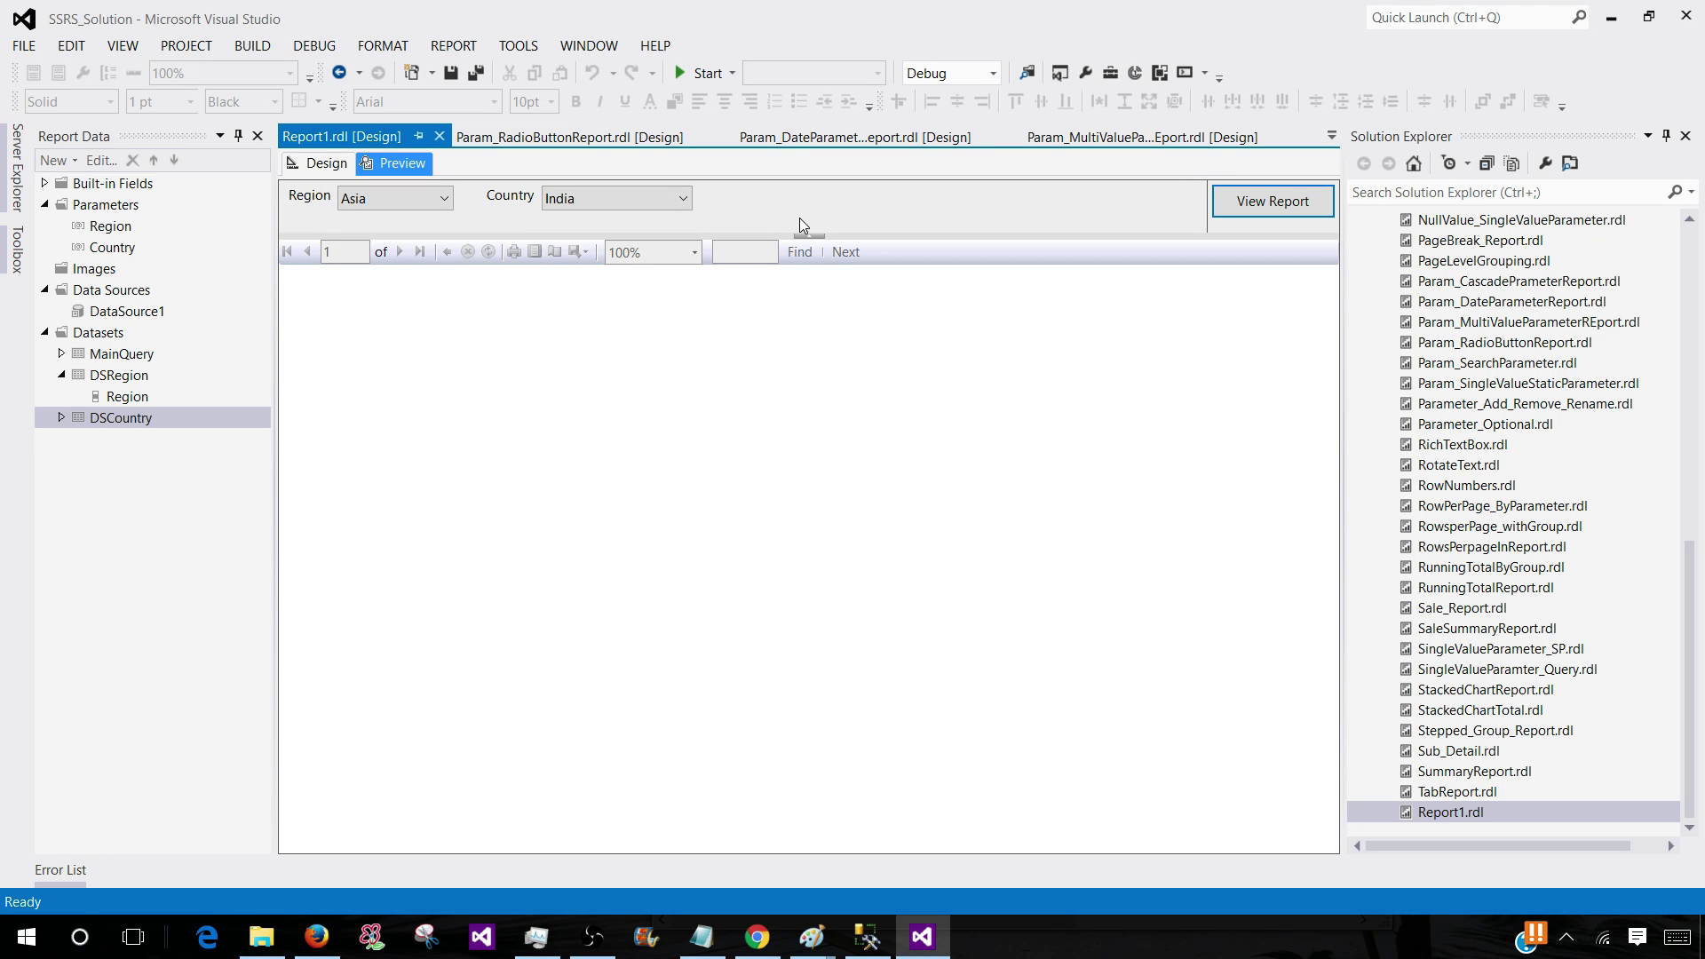